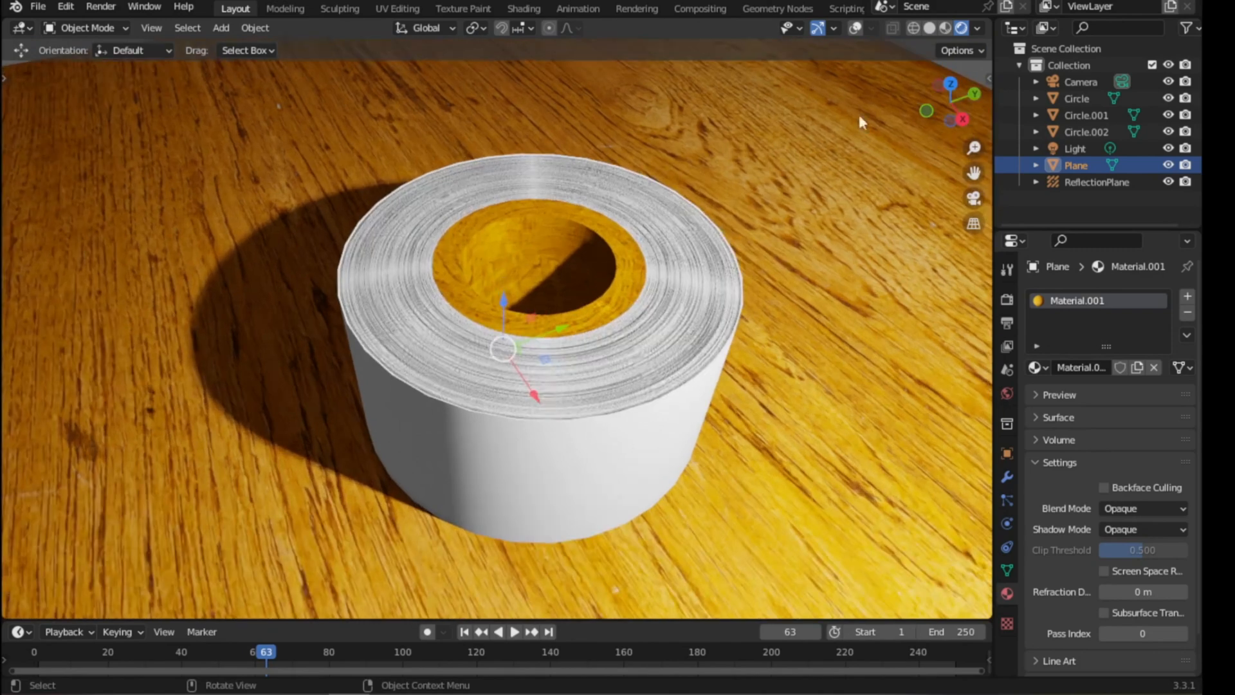
- Switch the viewport to solid shading and turn on the Screencast Keys display
left_click(929, 28)
scroll(645, 216, "down", 4)
left_click(597, 287)
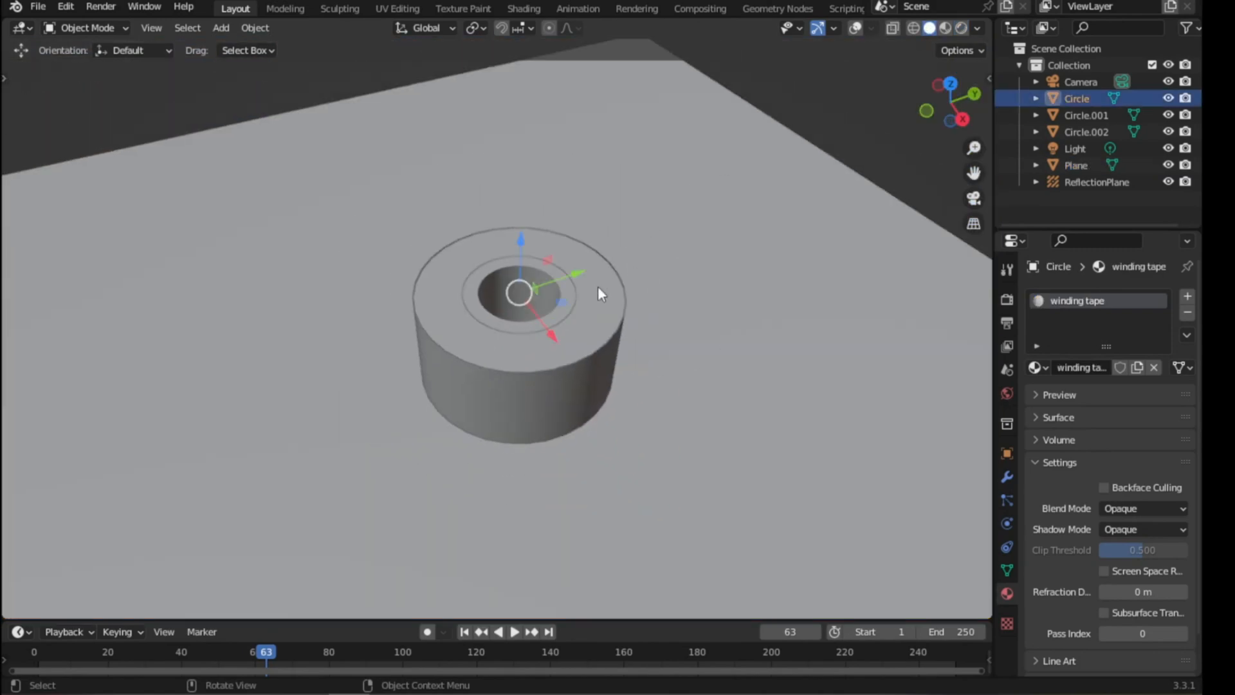
key("n")
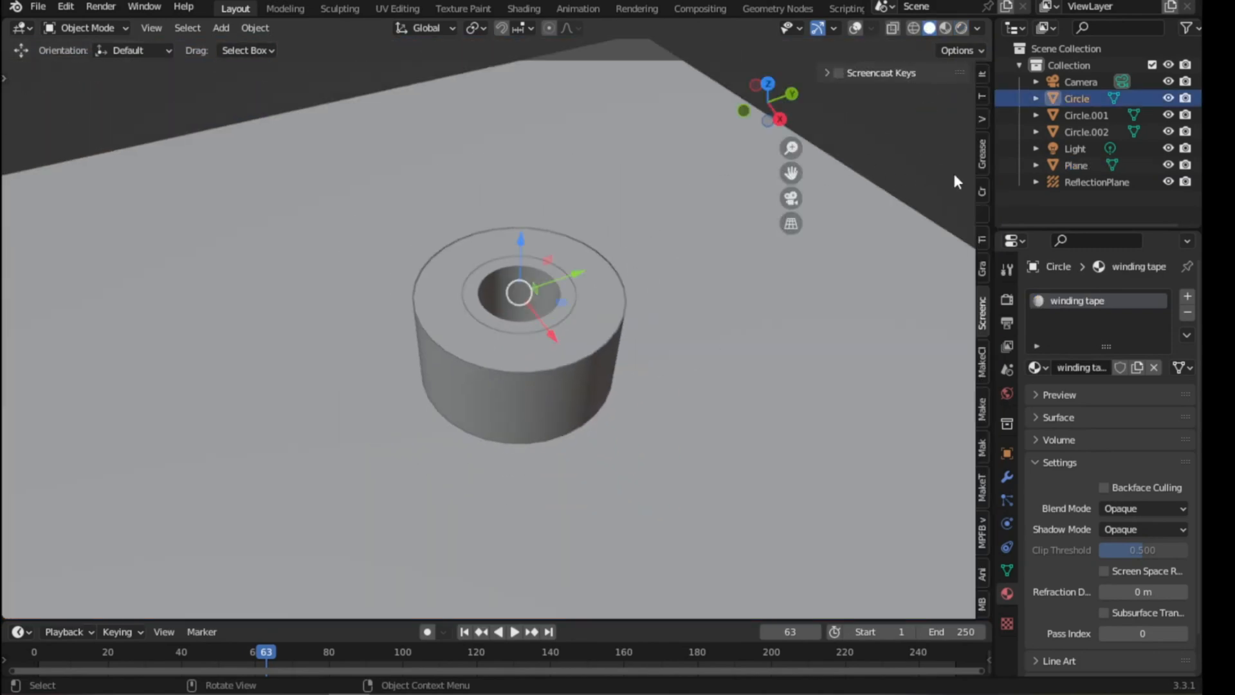
left_click(836, 68)
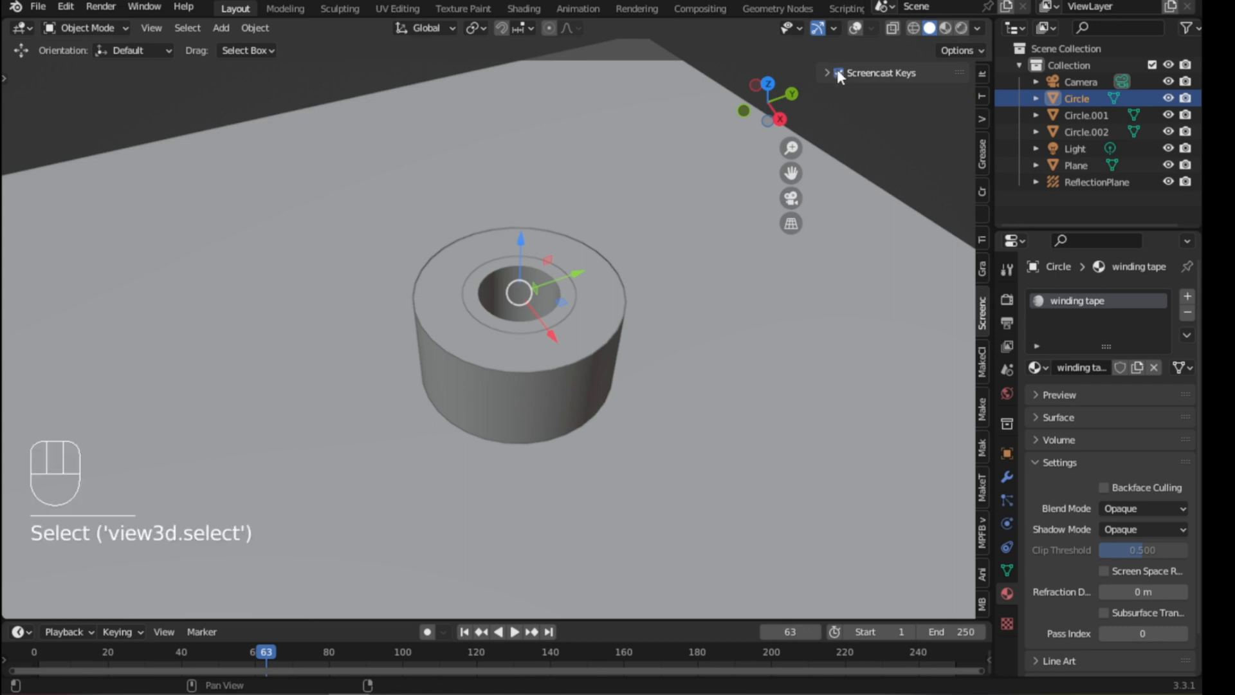
key("n")
- Turn on the viewport overlays and show the tape roll from the top in wireframe
left_click(604, 343)
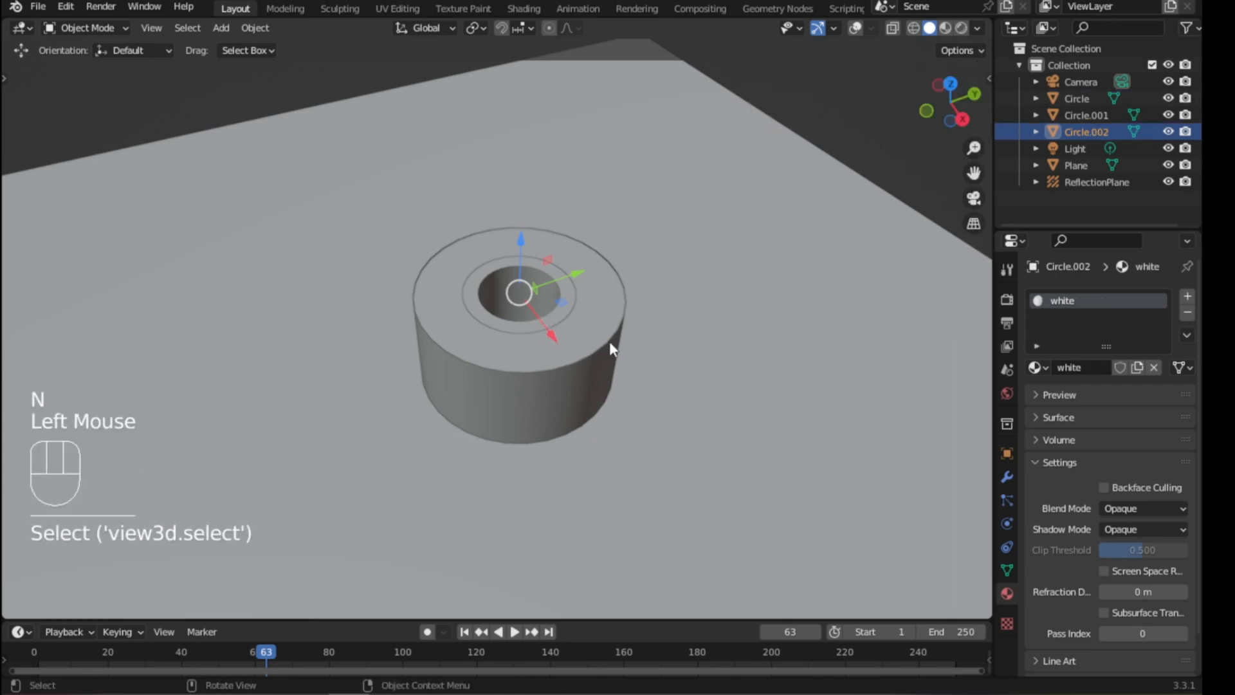
left_click(854, 28)
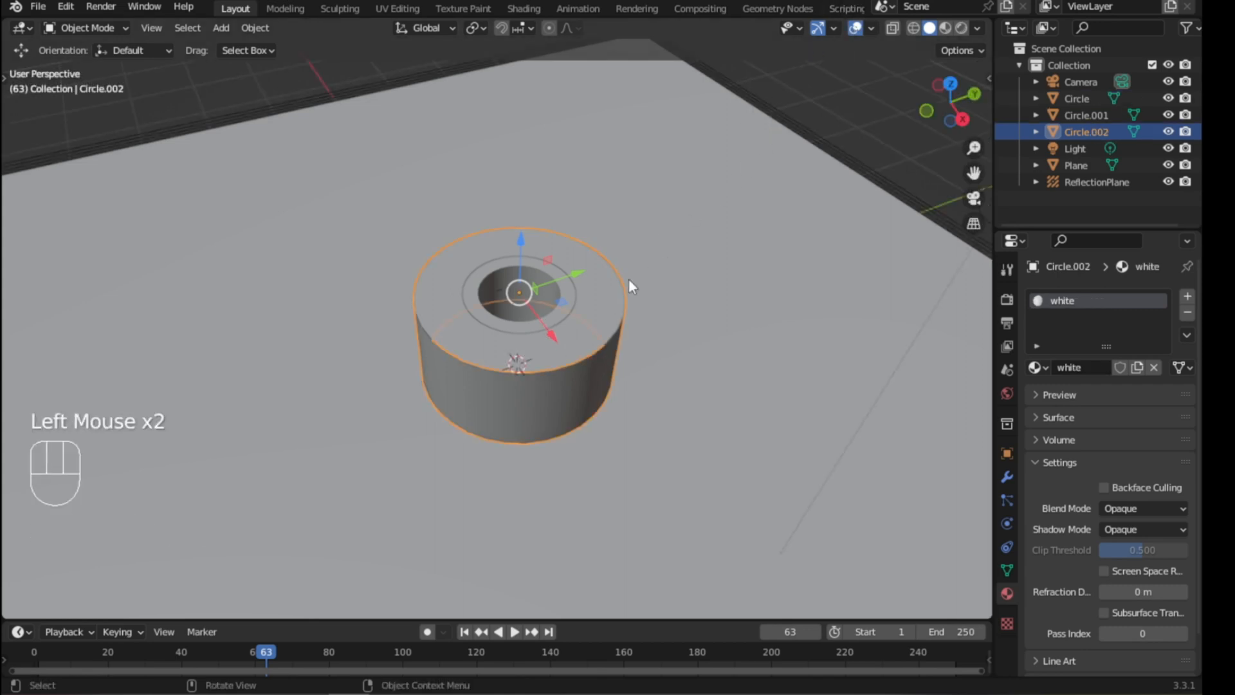
key("KP_7")
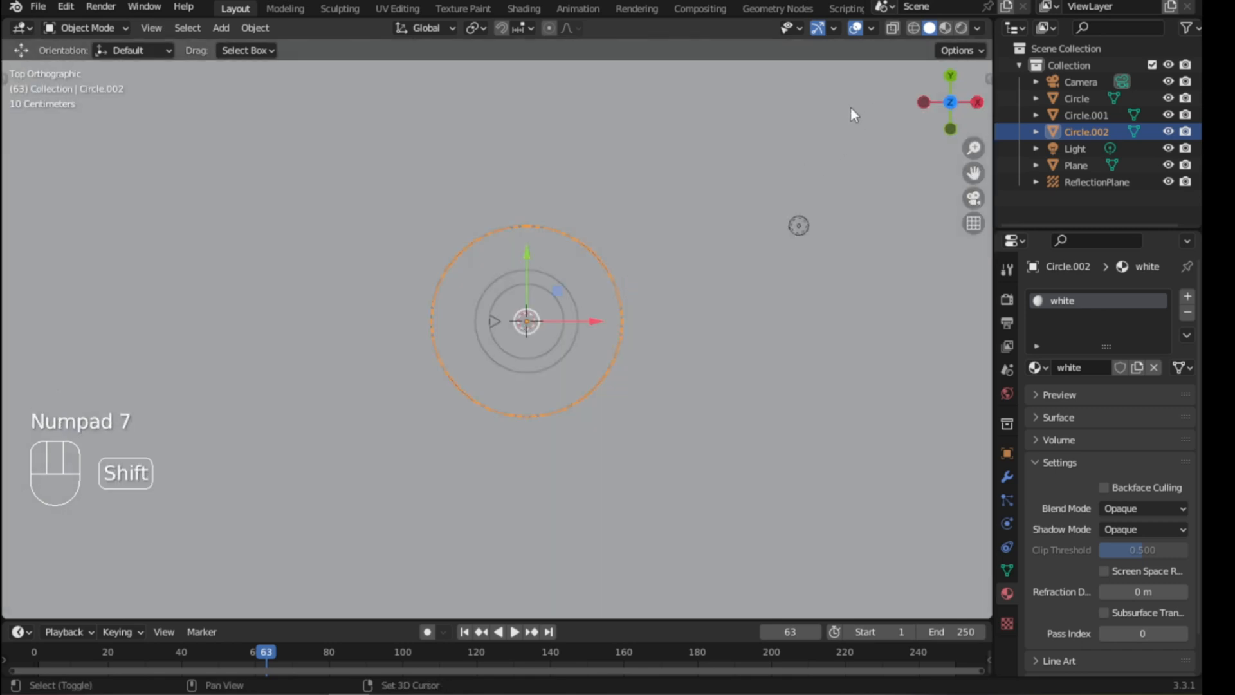
key("shift+z")
scroll(512, 326, "up", 2)
scroll(518, 318, "up", 2)
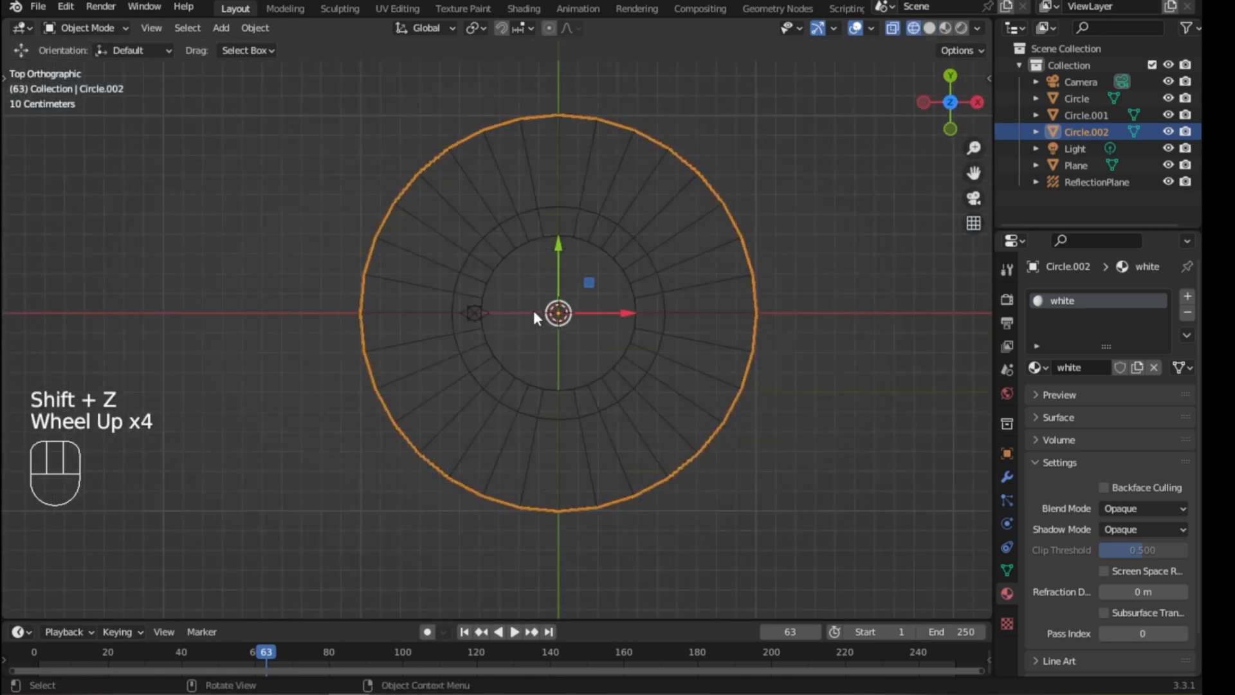
scroll(531, 312, "down", 2)
- Delete the ReflectionPlane object from the scene
left_click(490, 318)
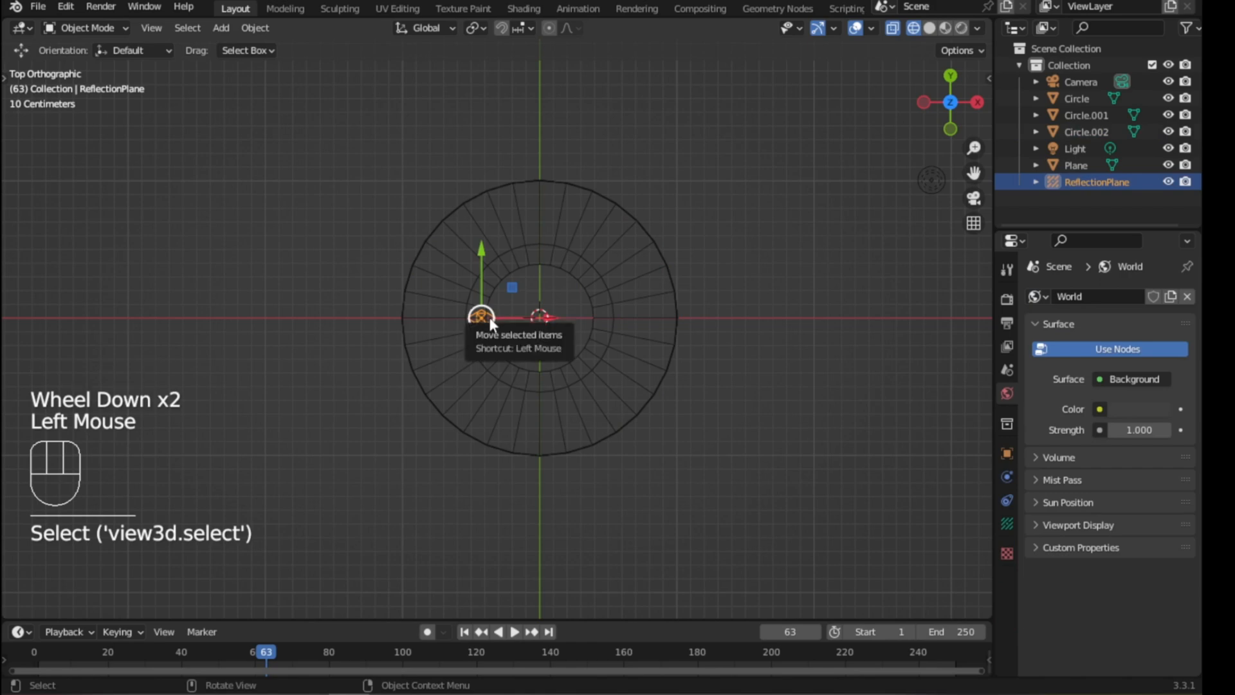
key("x")
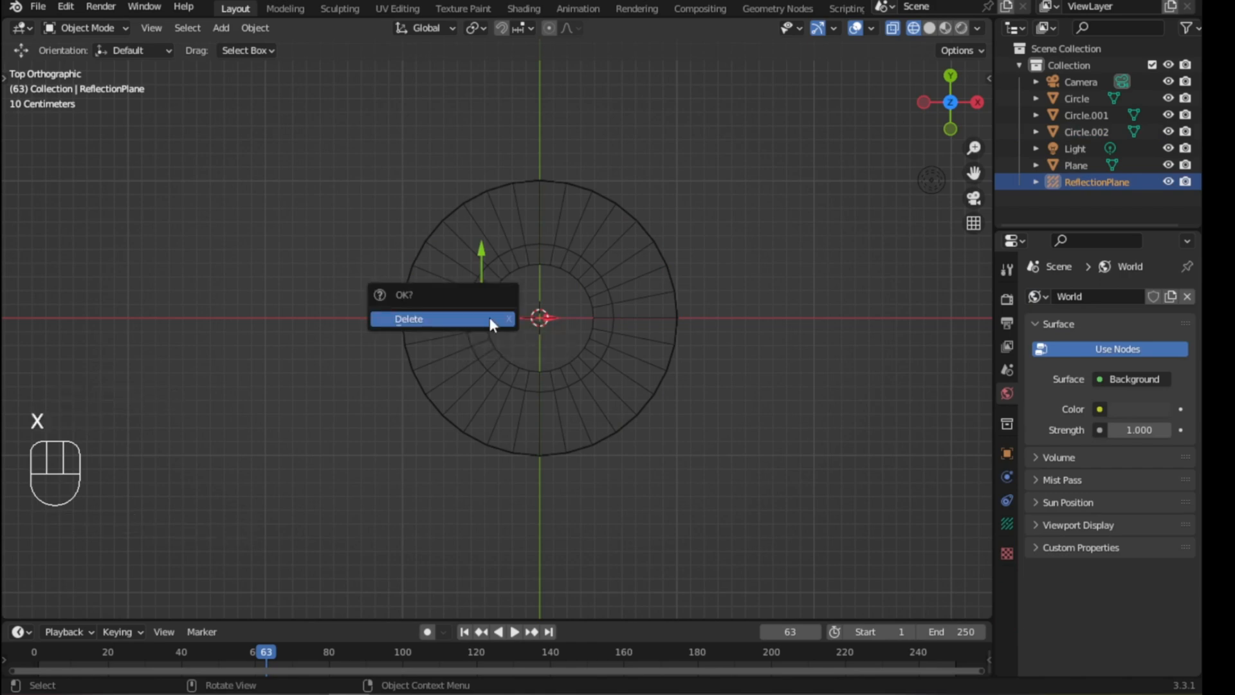
left_click(489, 319)
left_click(497, 186)
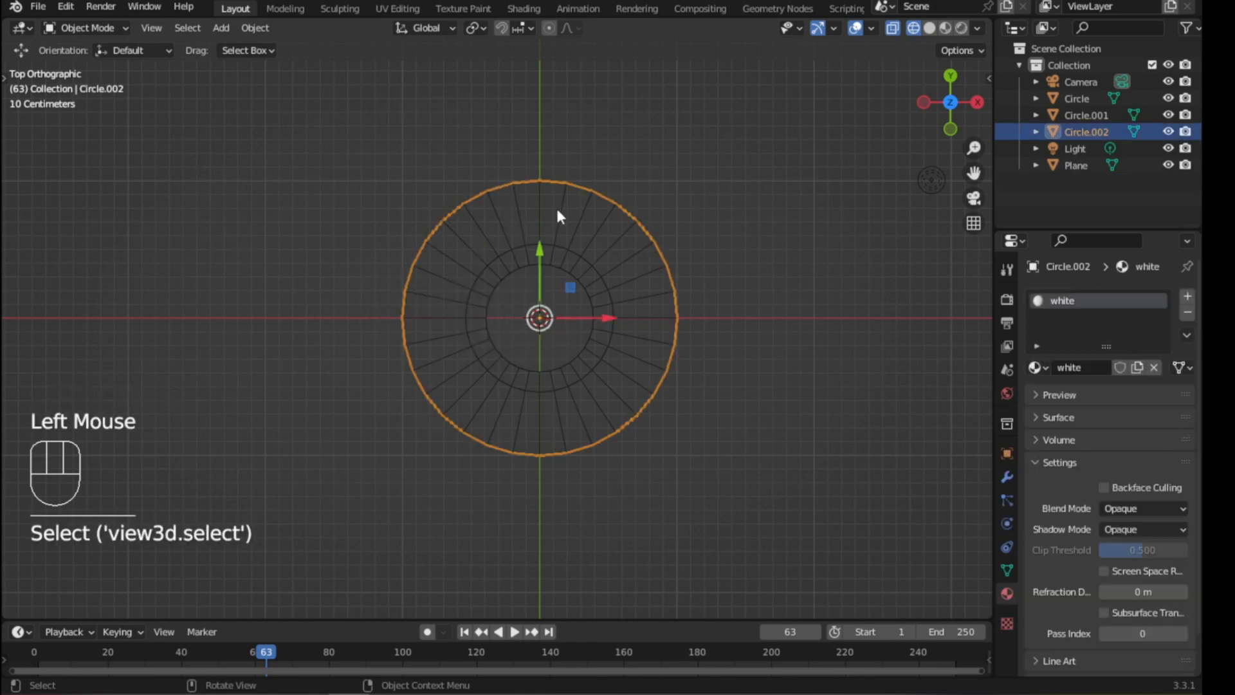
scroll(587, 306, "up", 4)
scroll(608, 310, "down", 1)
left_click_drag(611, 303, 521, 306)
key("ctrl+z")
- Hide the roll's outer object Circle.002 and rename it body
mouse_move(560, 311)
middle_mouse_down()
mouse_move(565, 232)
mouse_move(547, 260)
mouse_move(504, 251)
mouse_move(522, 206)
mouse_move(506, 225)
middle_mouse_up()
key("KP_7")
key("shift+z")
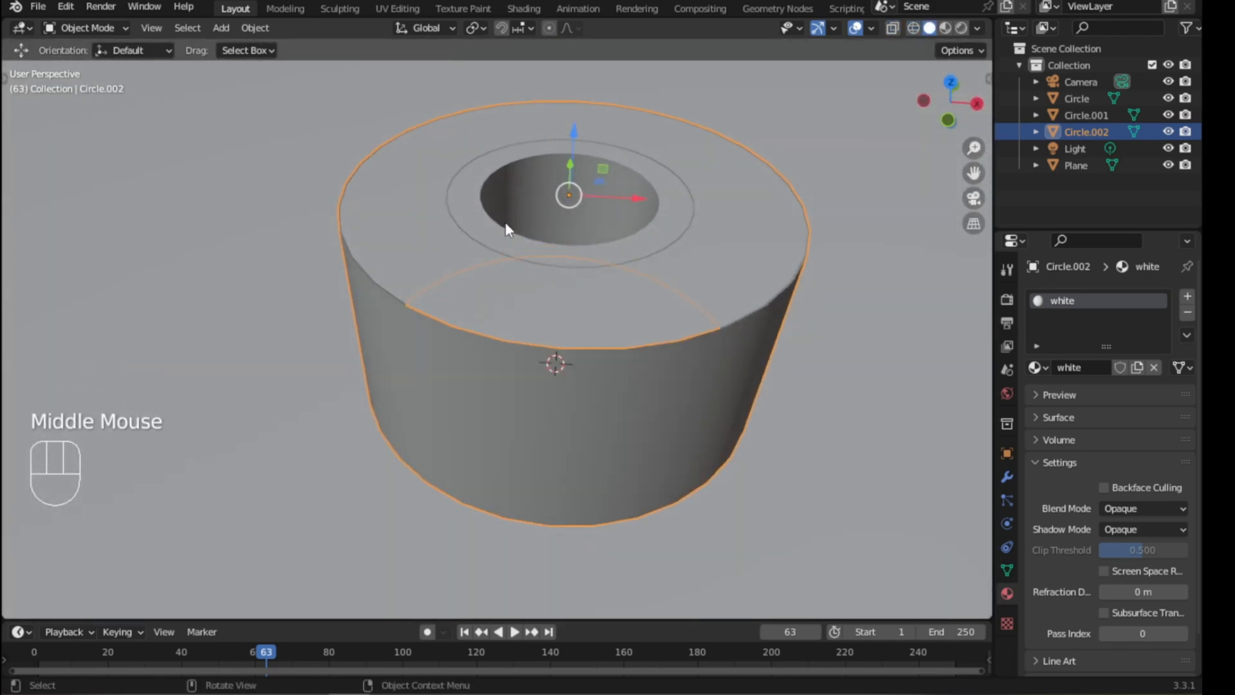
key("KP_7")
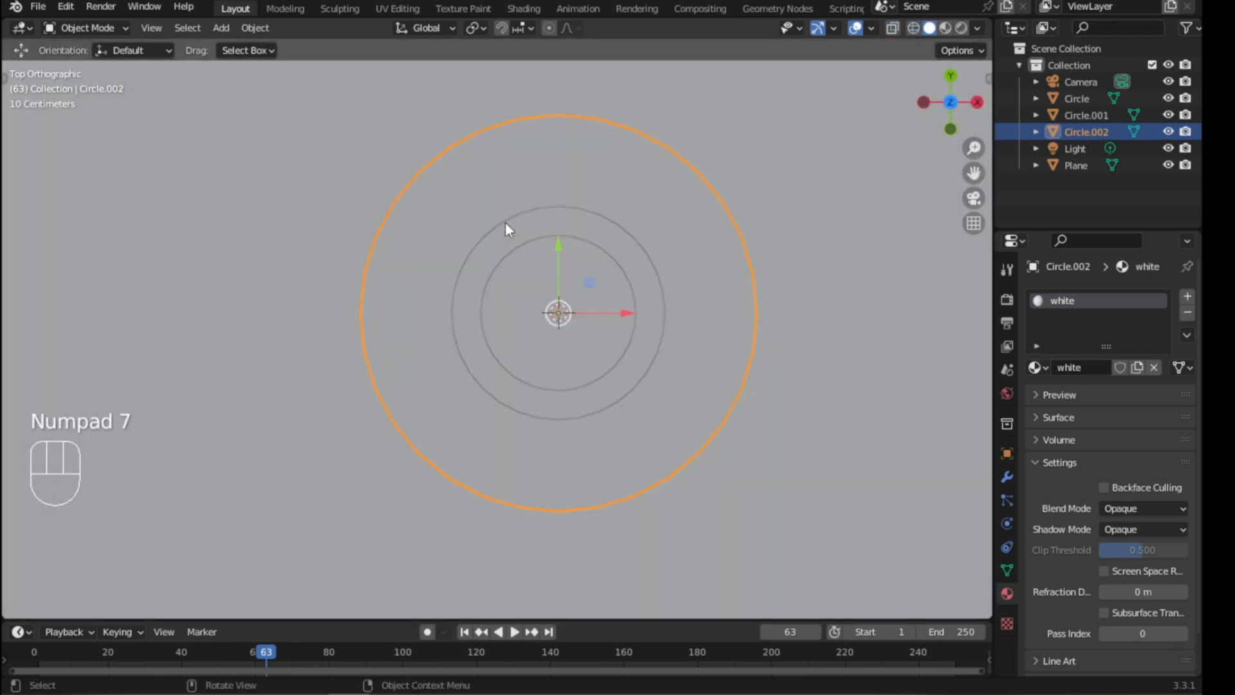
left_click(1168, 132)
double_click(1078, 133)
type("bod")
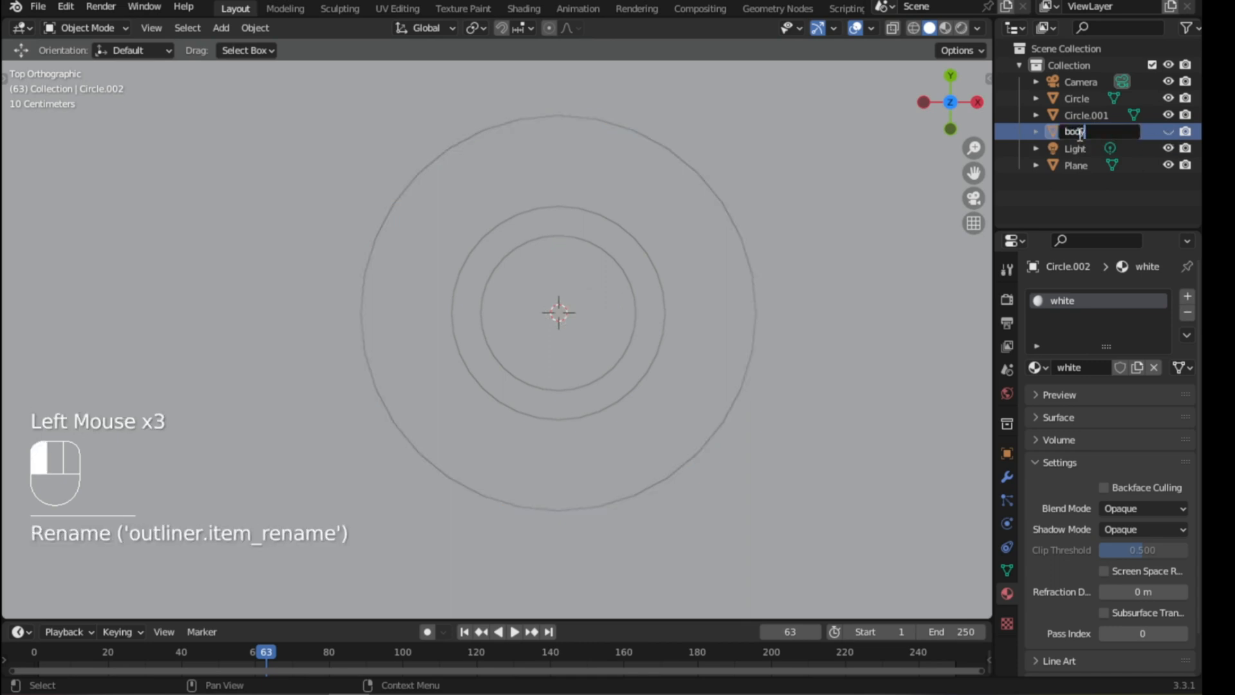
key("Return")
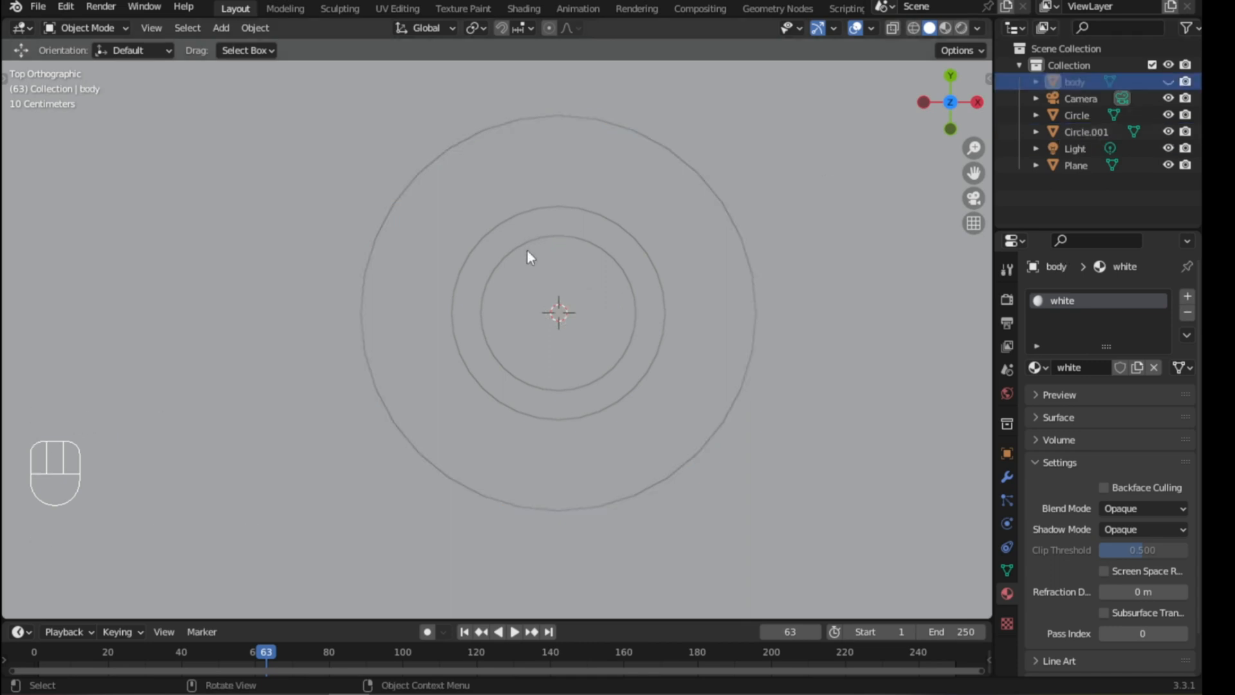
- Add a mesh circle with 62 vertices at the world origin, working in the wireframe top view
key("shift+a")
key("shift+z")
key("shift+a")
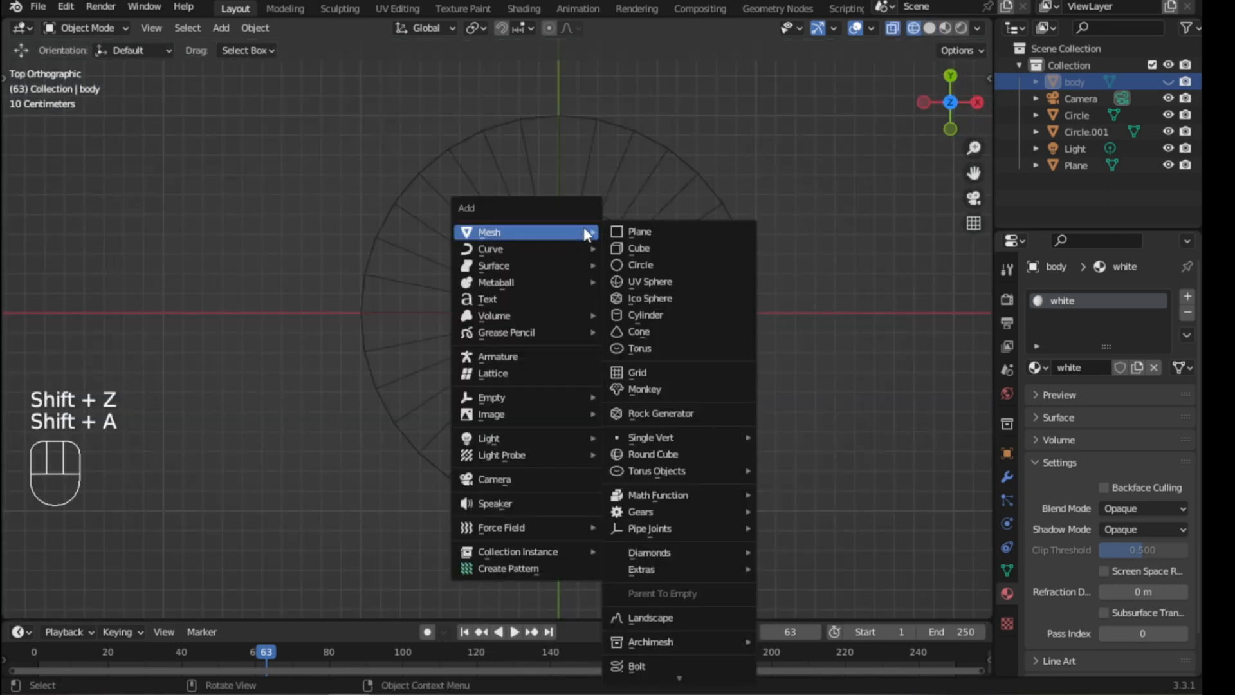
left_click(654, 266)
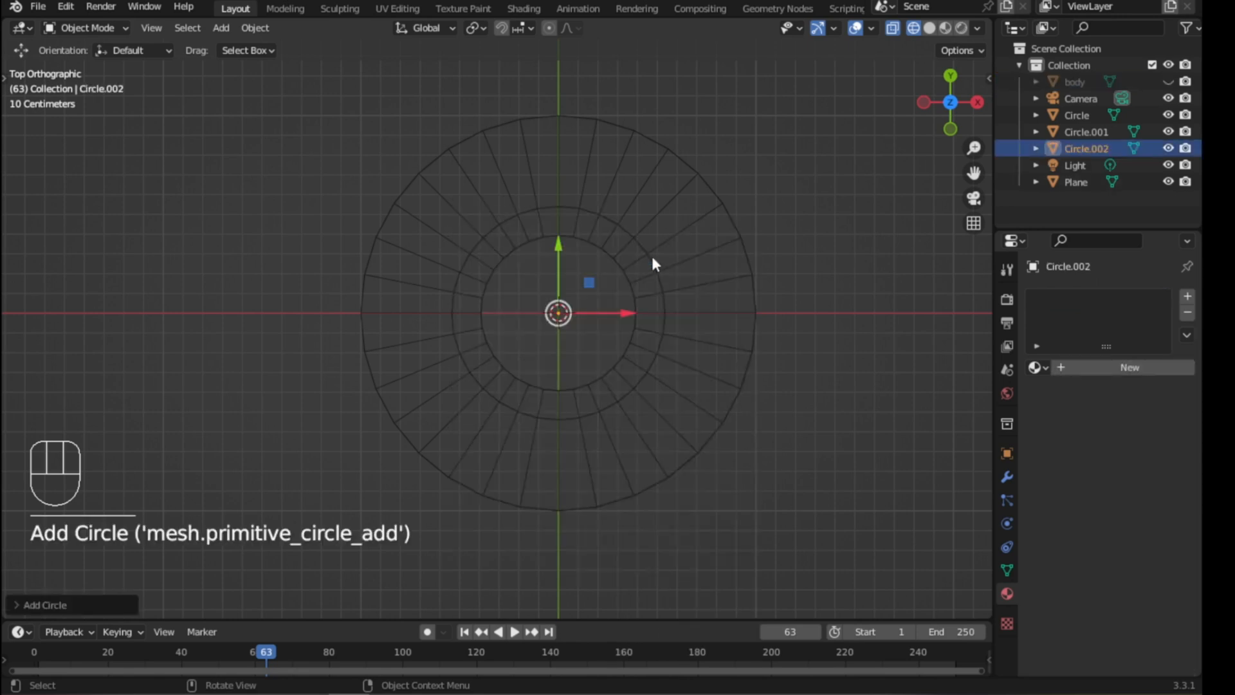
left_click(13, 601)
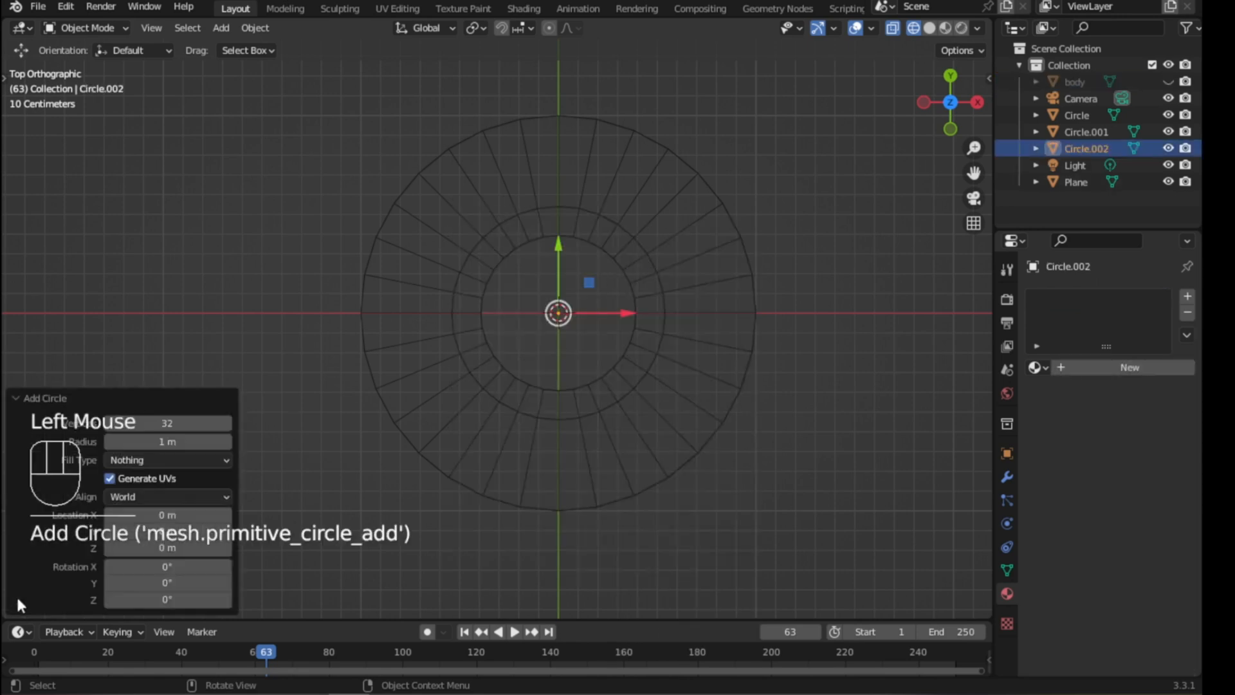
double_click(180, 425)
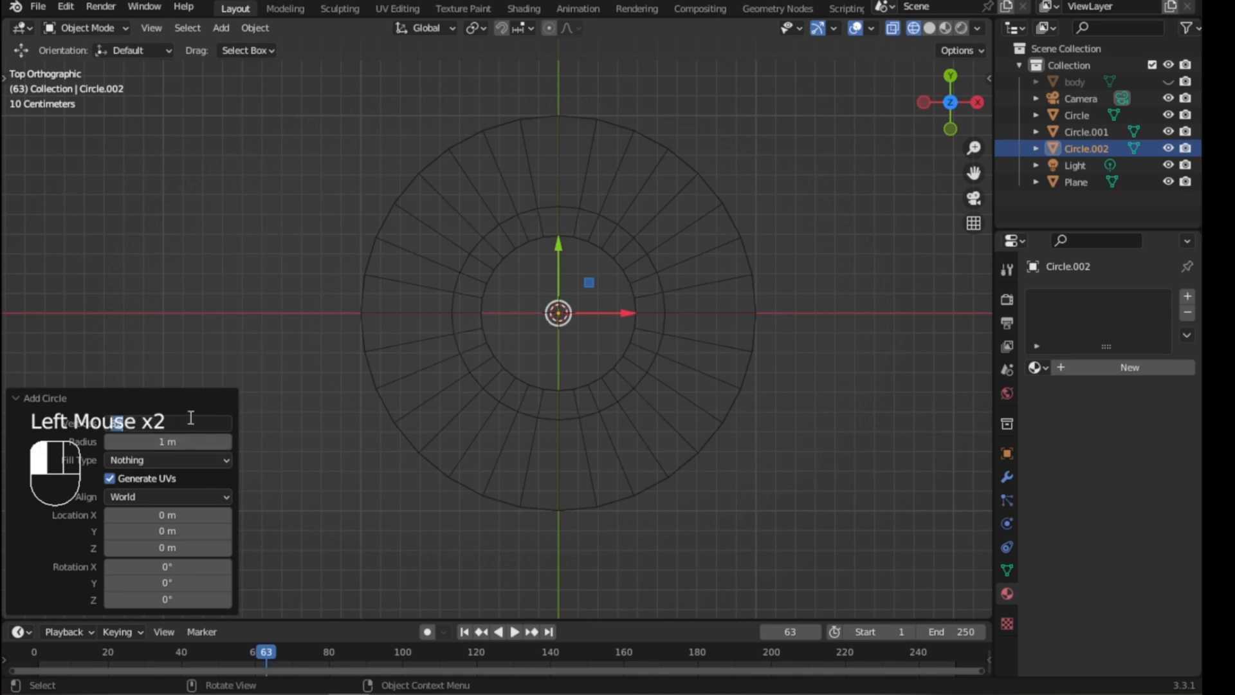
type("62")
key("Return")
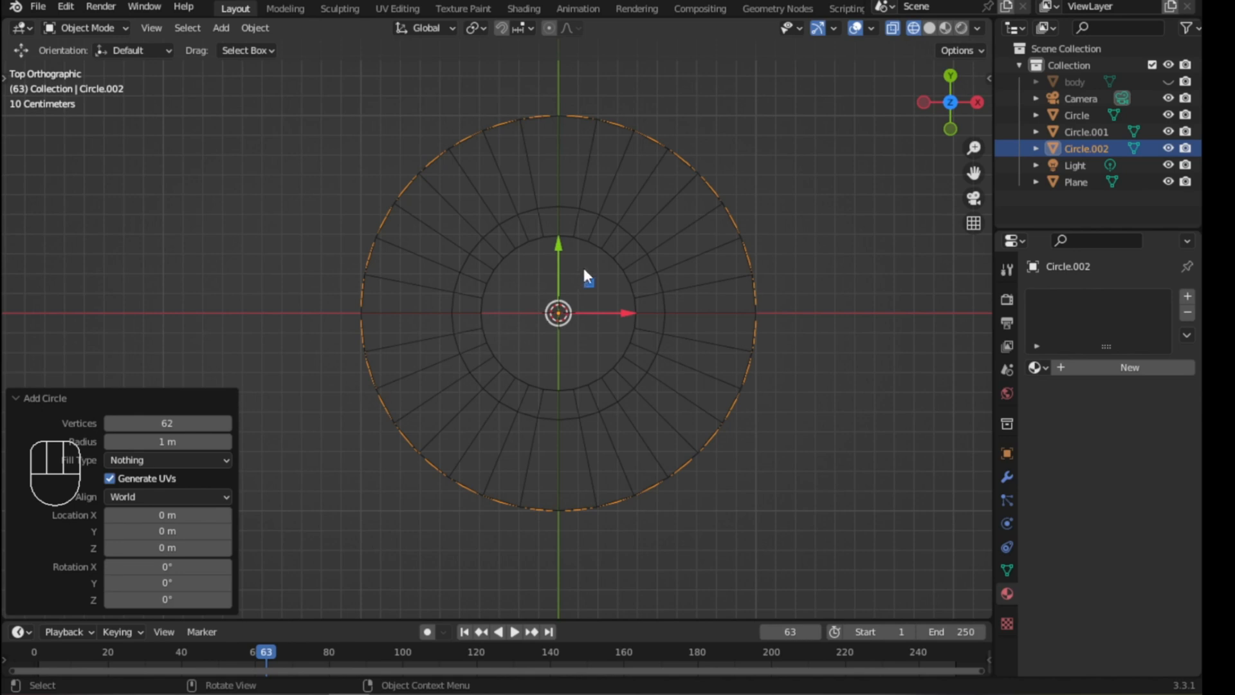
left_click(187, 458)
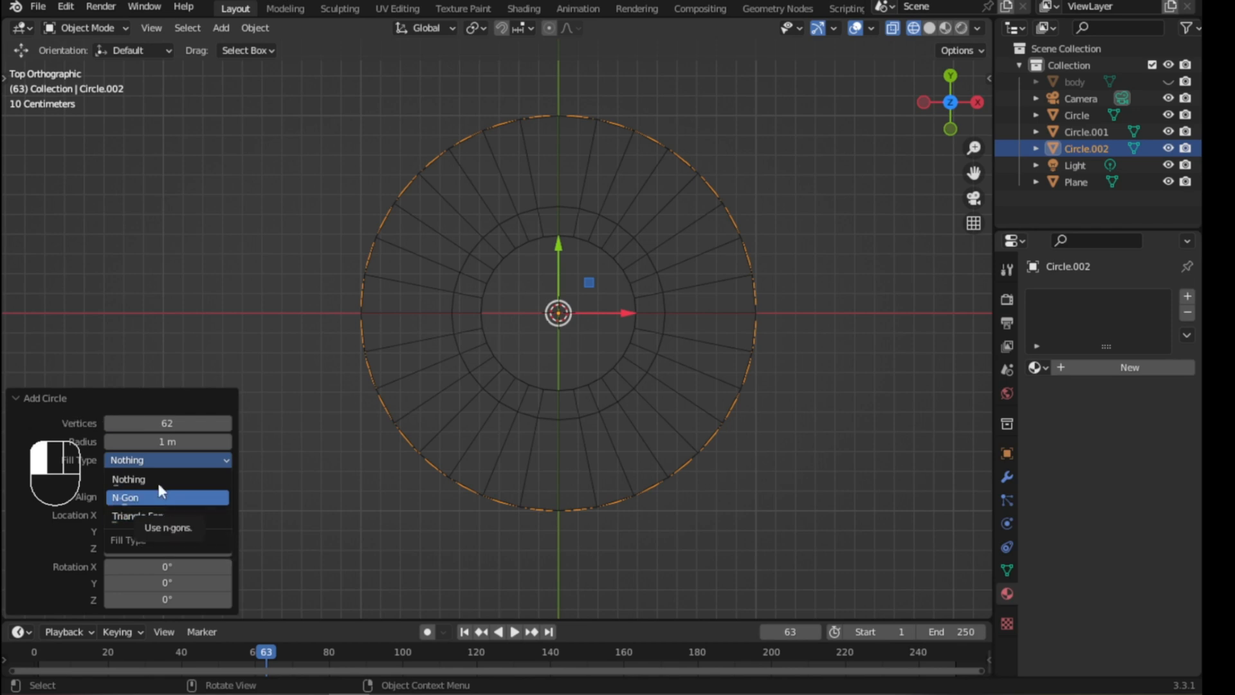
- Extrude all the new circle's vertices in place and scale the extruded ring inward by about 0.567
key("Tab")
key("Tab")
key("Tab")
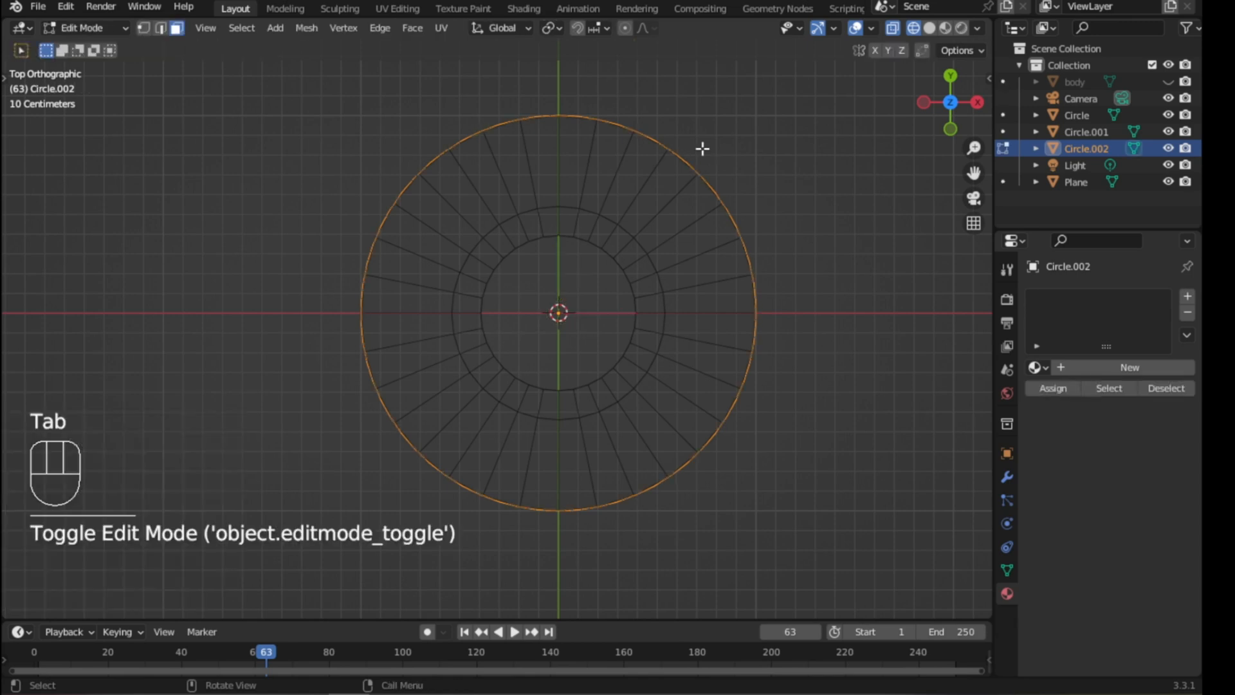
left_click(143, 28)
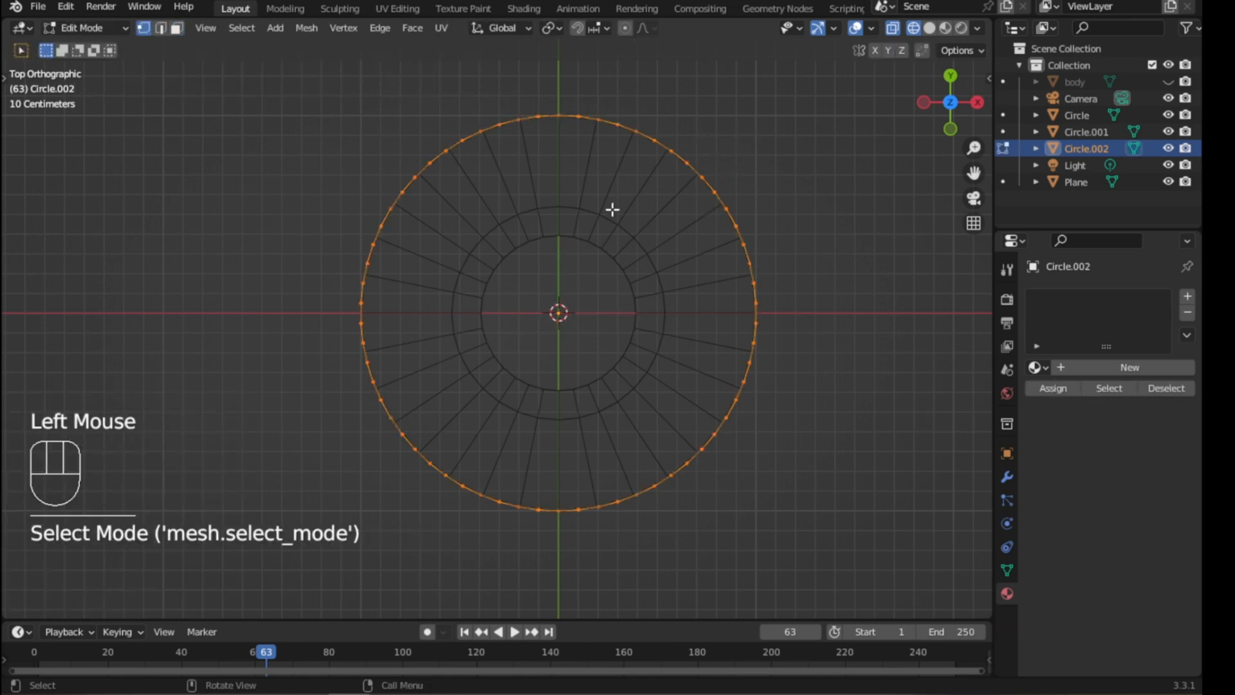
key("KP_1")
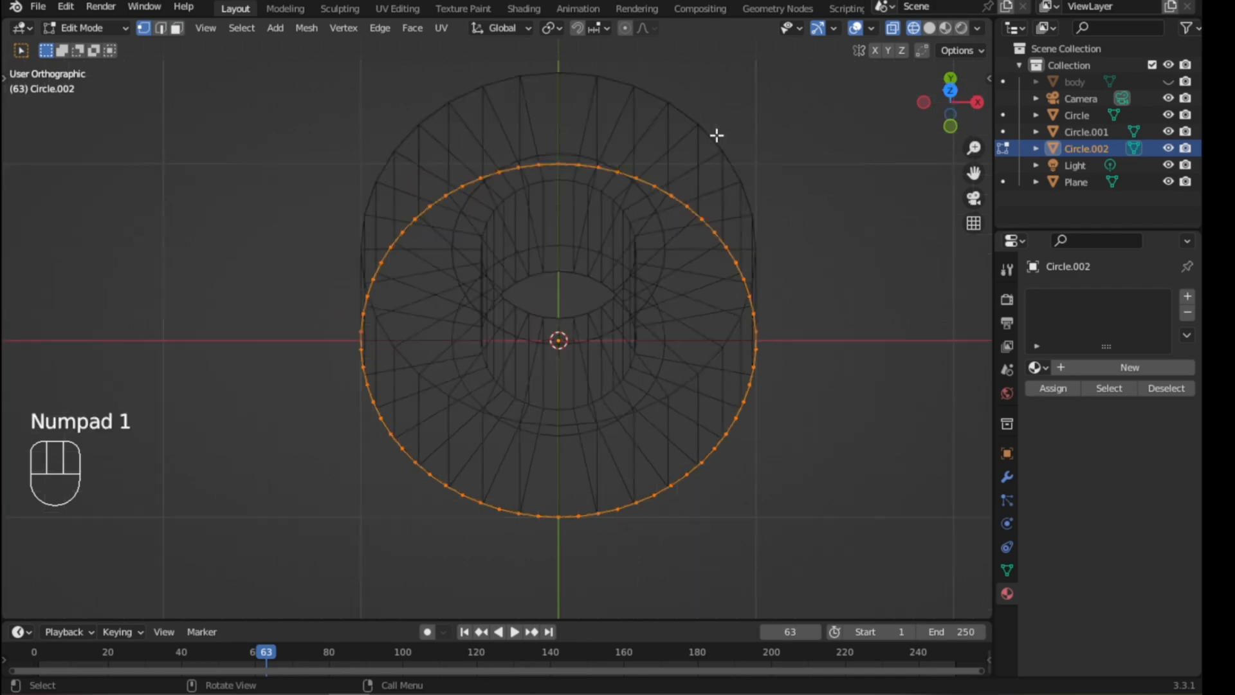
key("KP_7")
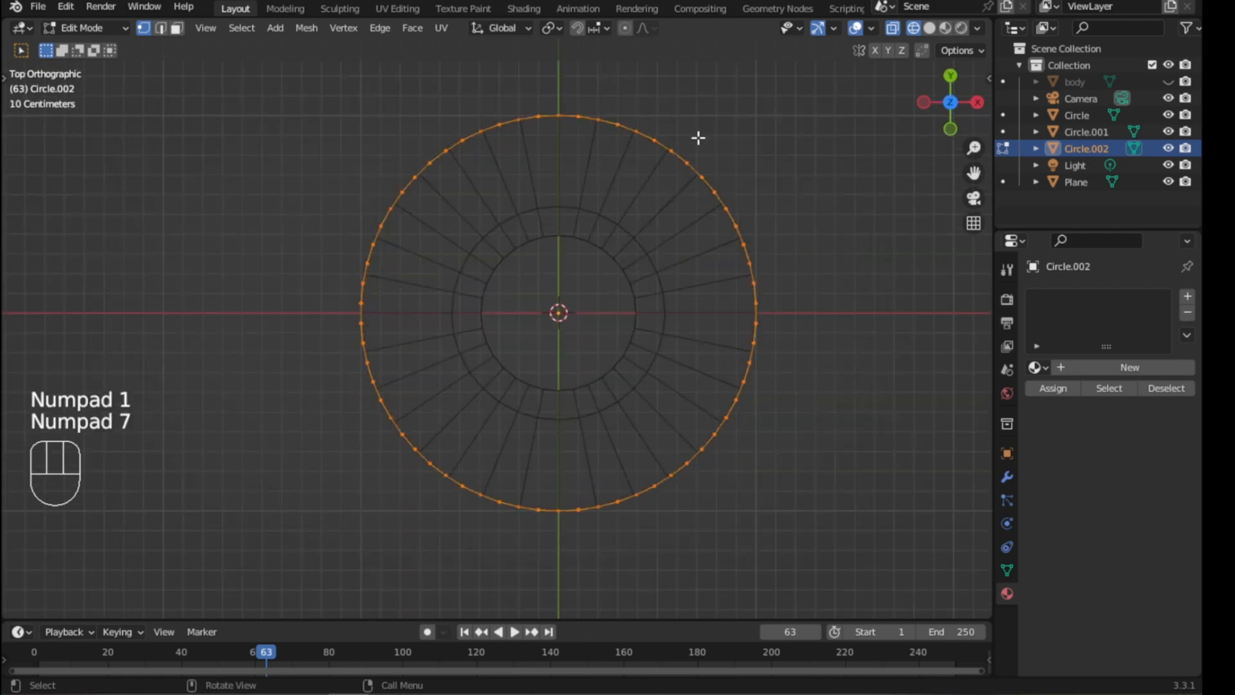
key("e")
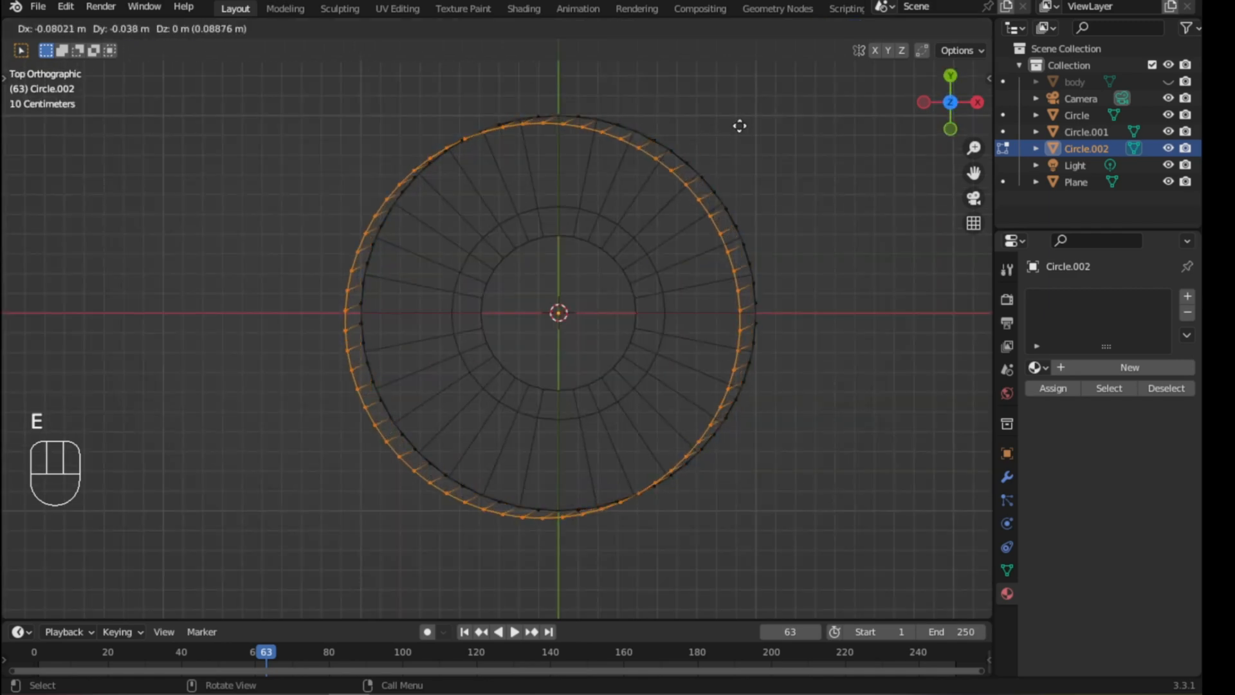
left_click(739, 126)
key("s")
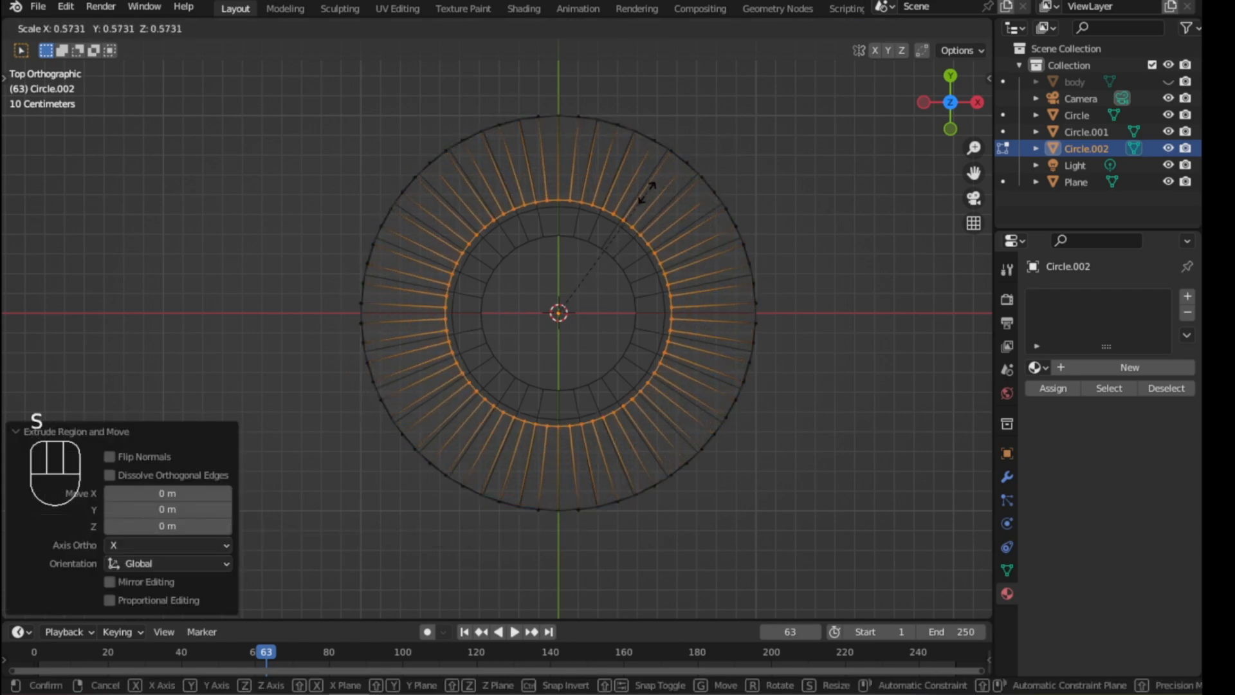
left_click(645, 193)
- Scale the extruded inner ring again by about 0.954 to fit the core's outer edge
scroll(608, 193, "up", 3)
middle_click_drag(777, 83, 672, 196, "shift")
key("s")
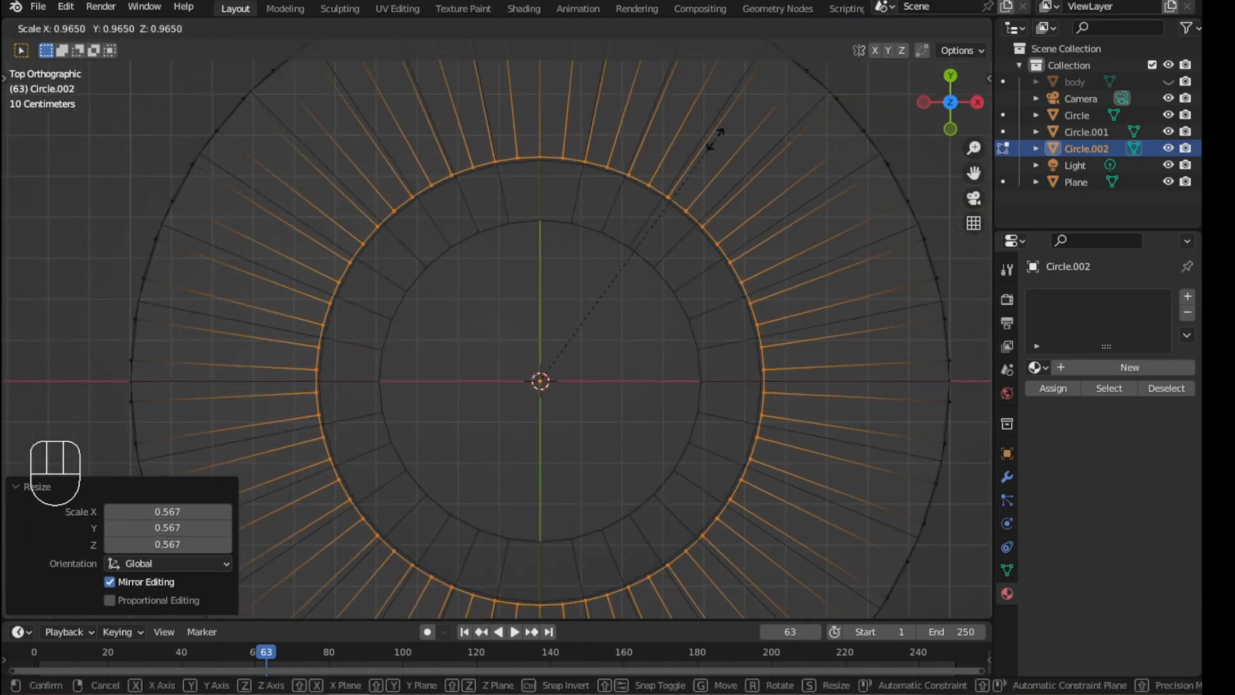
left_click(712, 140)
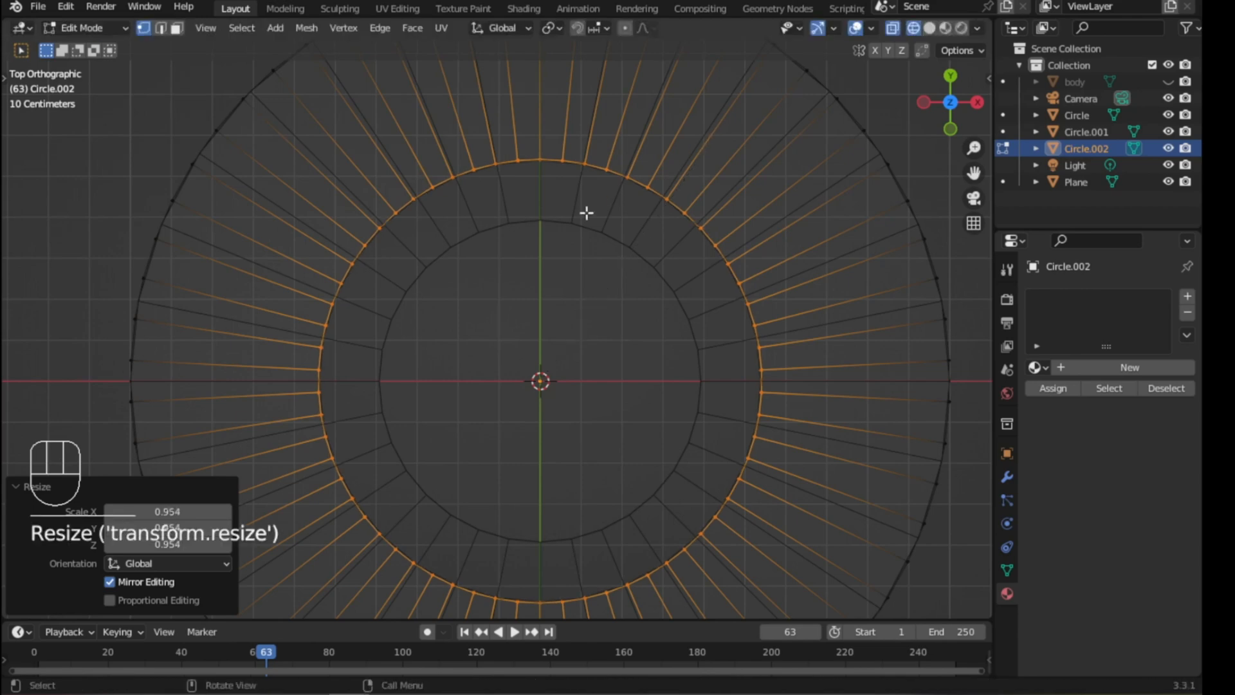
- Leave mesh editing, return to solid shading and hide the winding tape object Circle
scroll(537, 267, "down", 2)
middle_click_drag(537, 268, 551, 99)
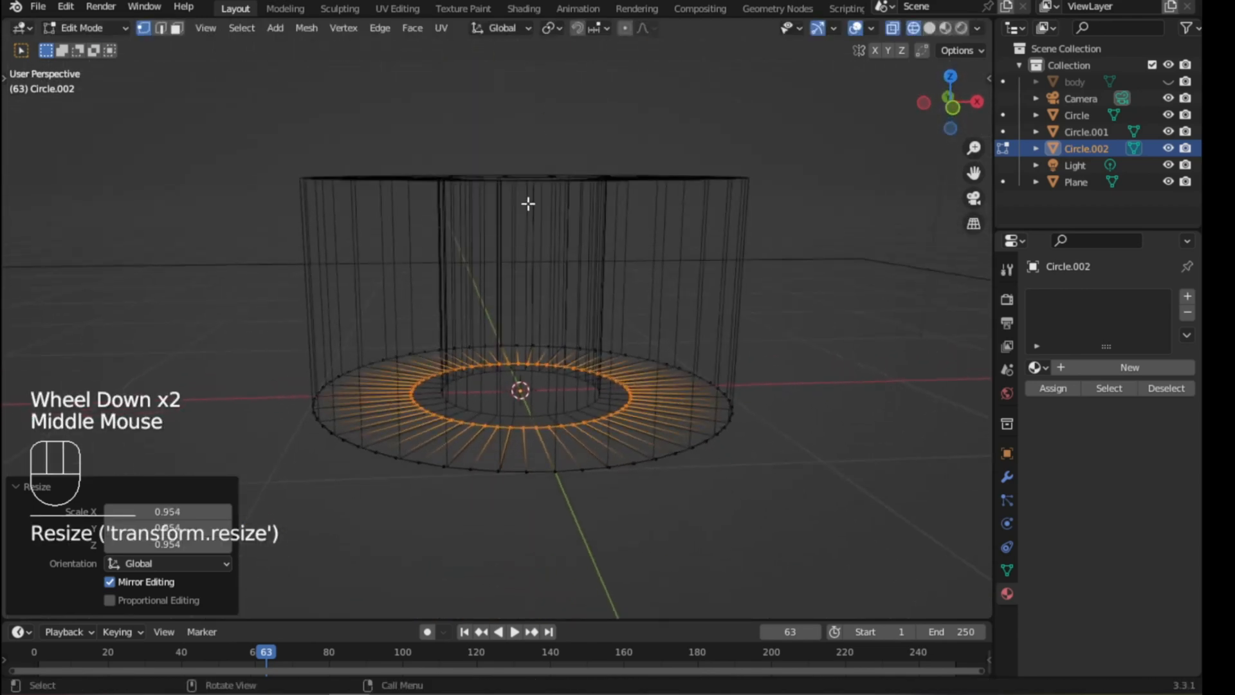
key("shift+z")
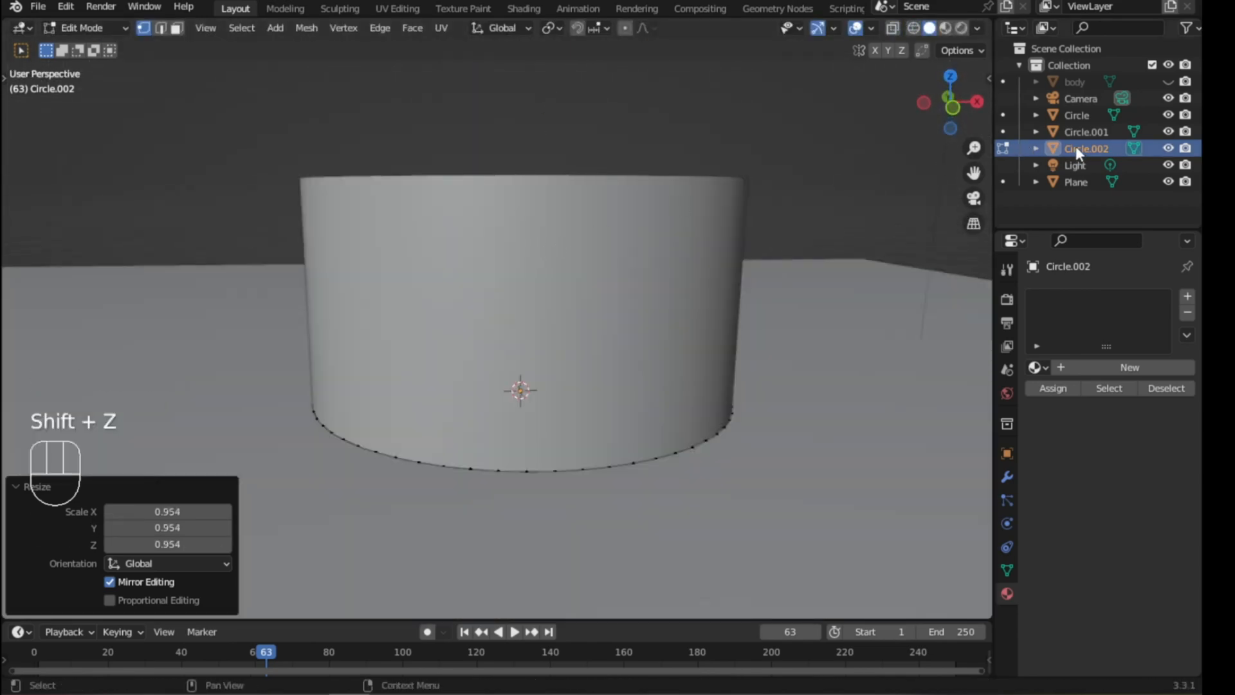
key("Tab")
left_click(627, 193)
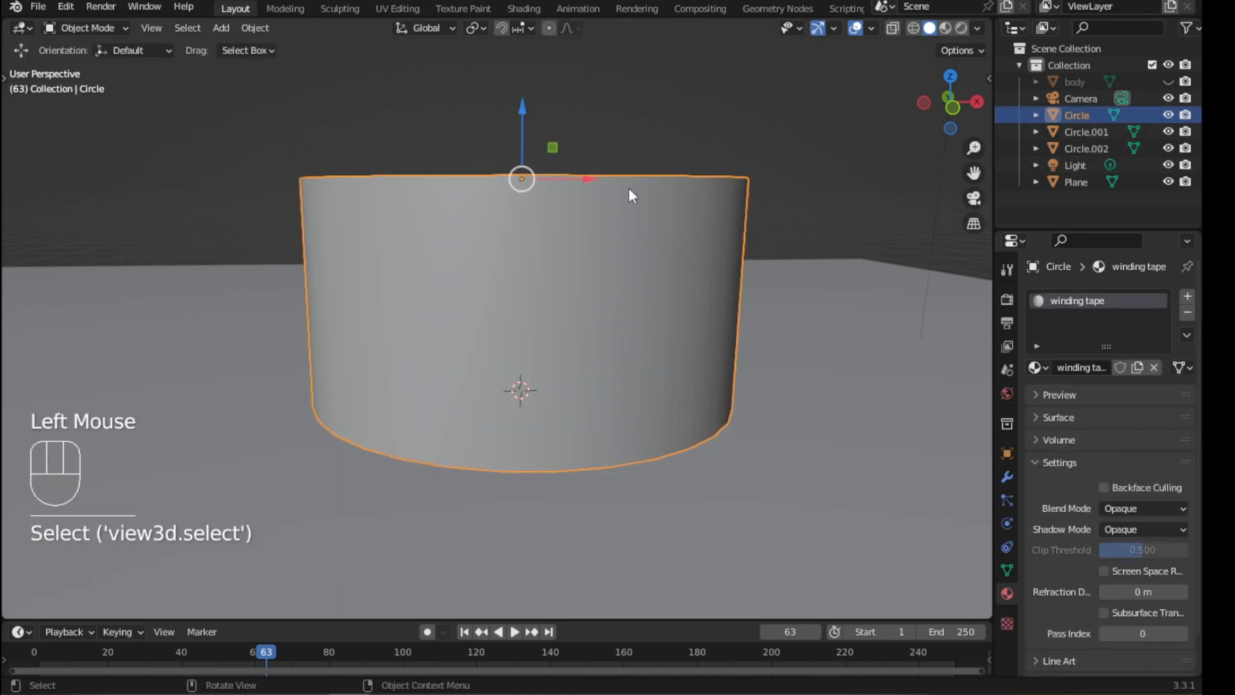
middle_click_drag(616, 206, 601, 243)
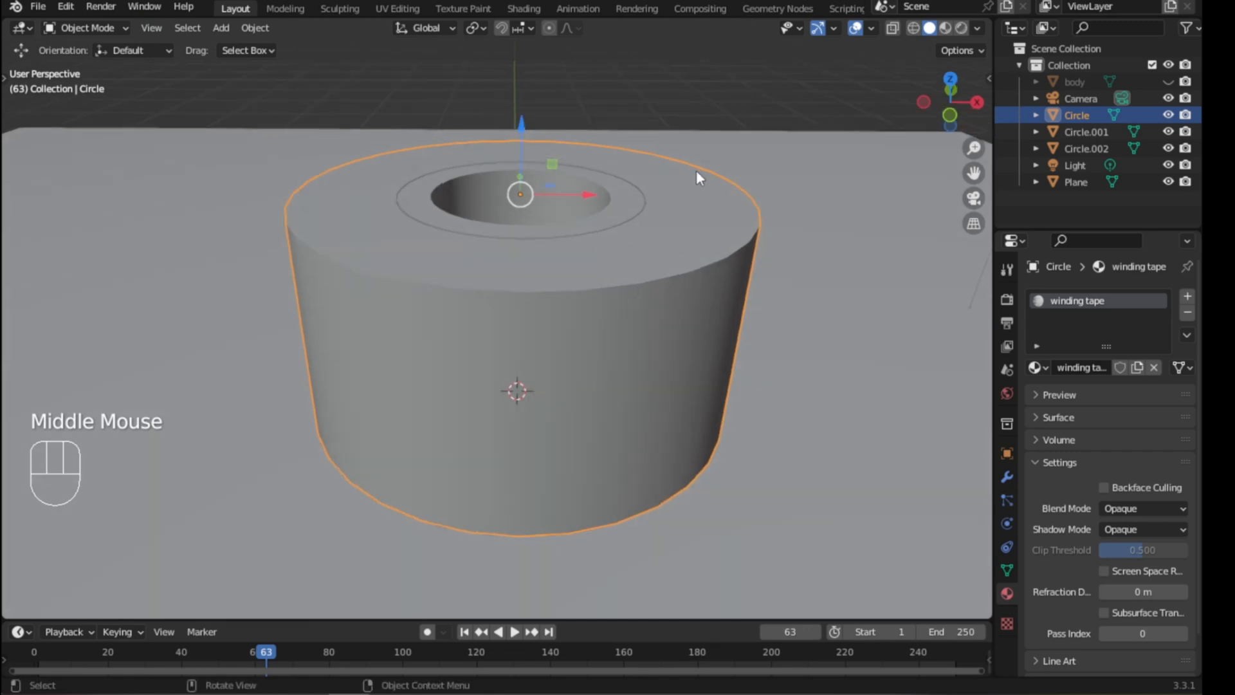
left_click(1167, 114)
- Delete the hidden objects body and Circle from the scene, with the new ring Circle.002 open for mesh editing
left_click(635, 486)
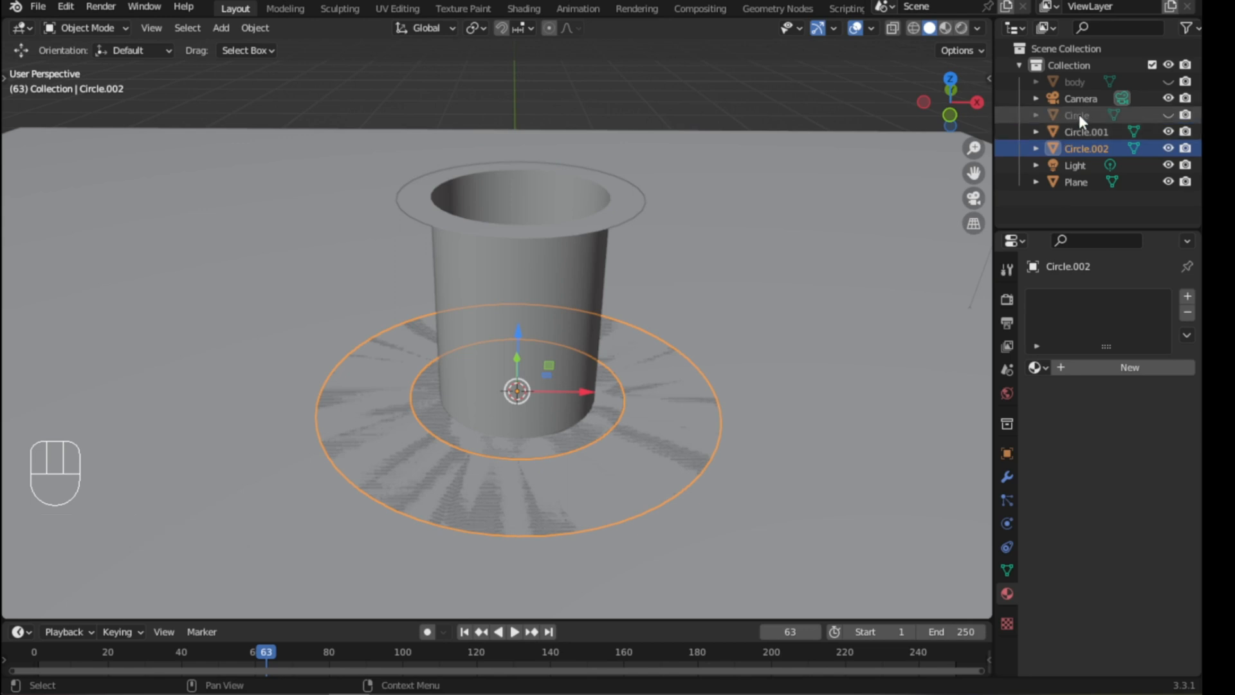
key("Tab")
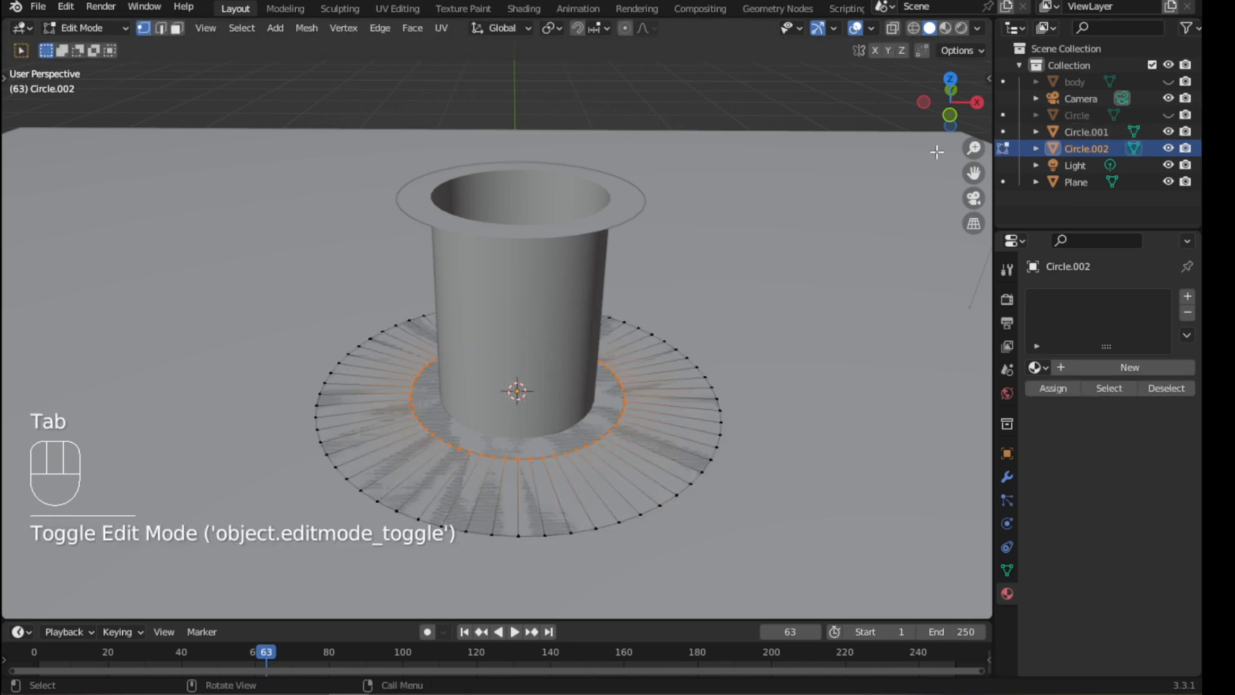
left_click(1095, 82)
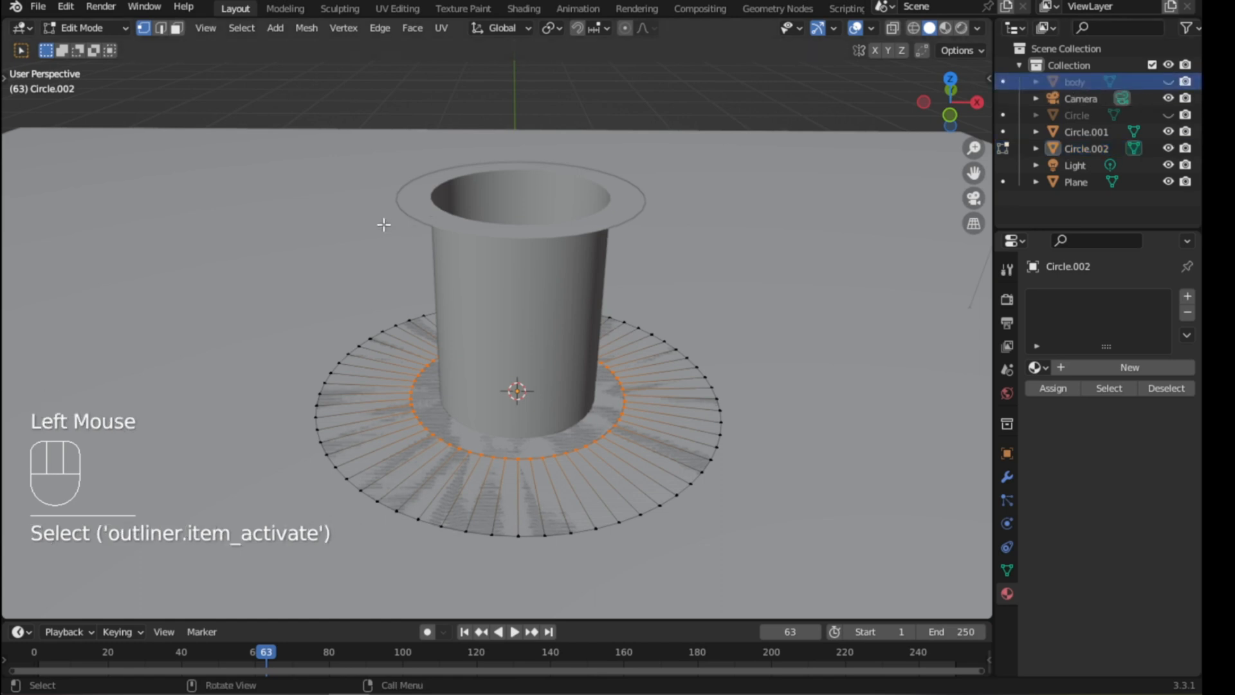
right_click(1067, 83)
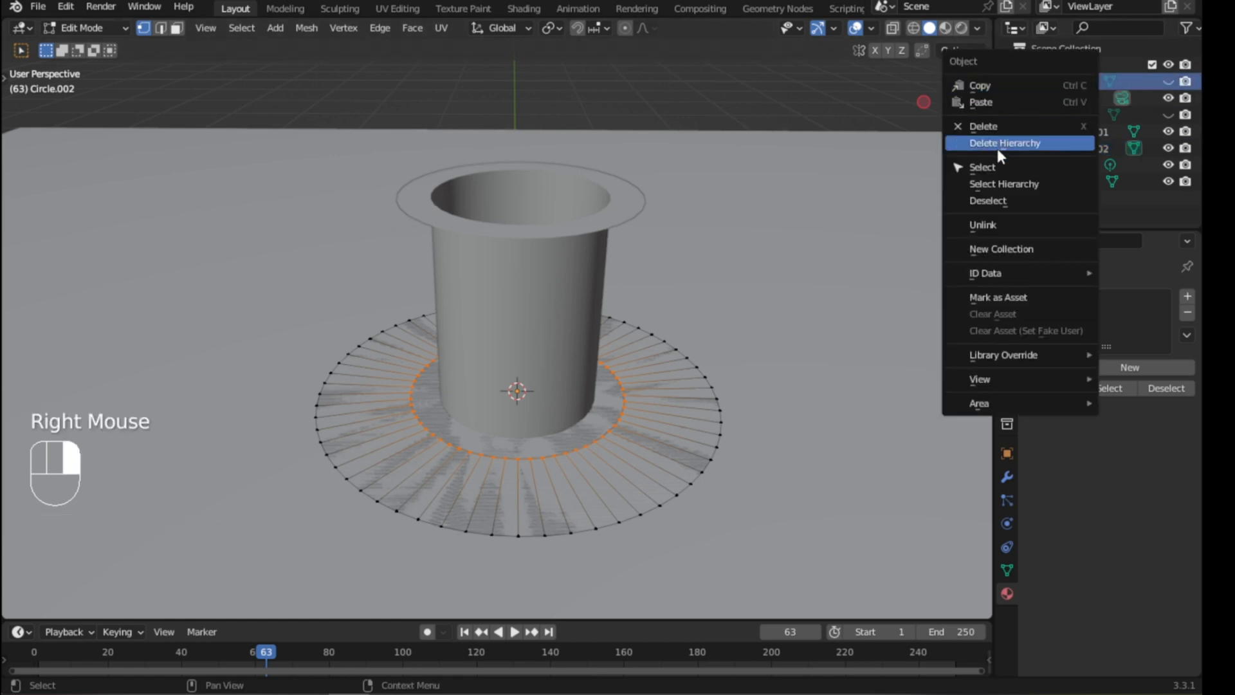
left_click(987, 127)
left_click(1060, 99)
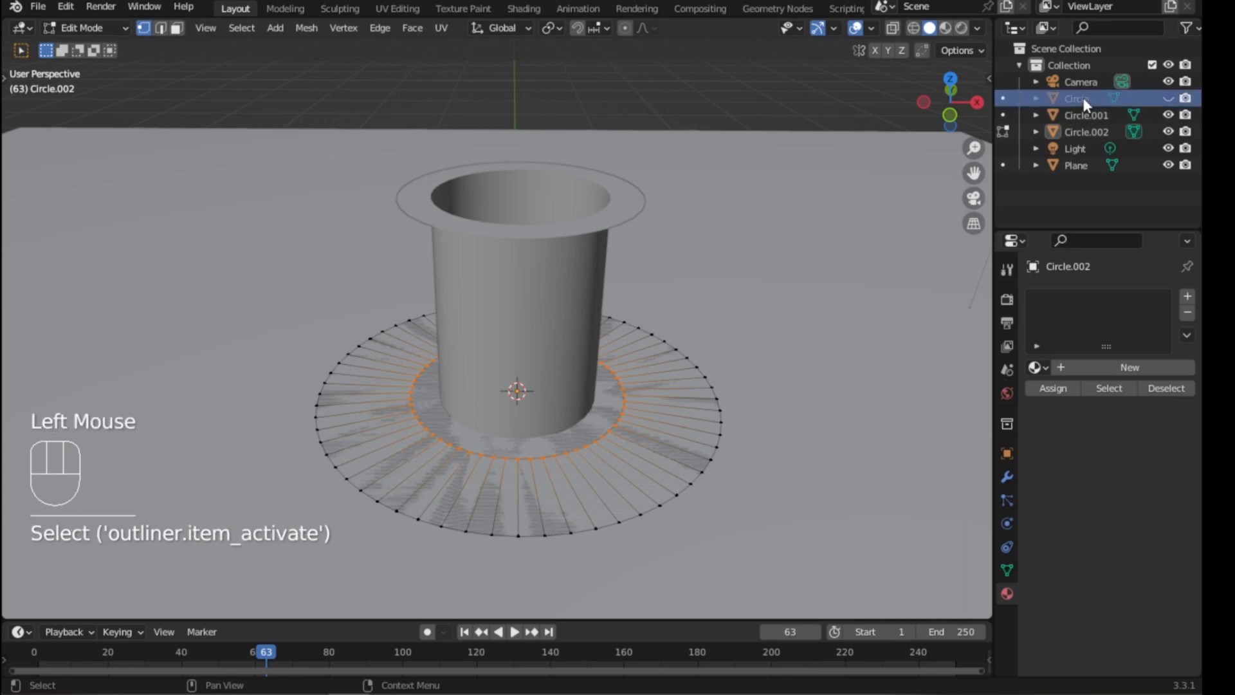
right_click(1060, 100)
left_click(997, 98)
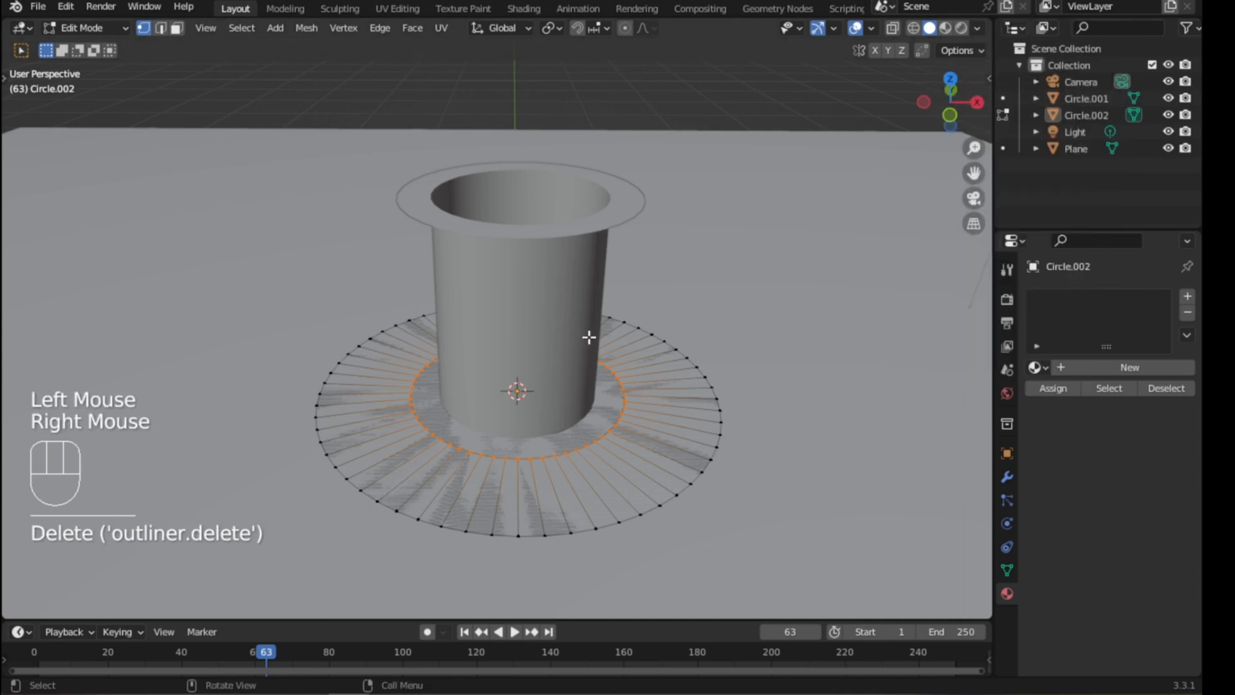
- Extrude the entire flat ring upward by about 1.017 m to form the tape body around the core
key("a")
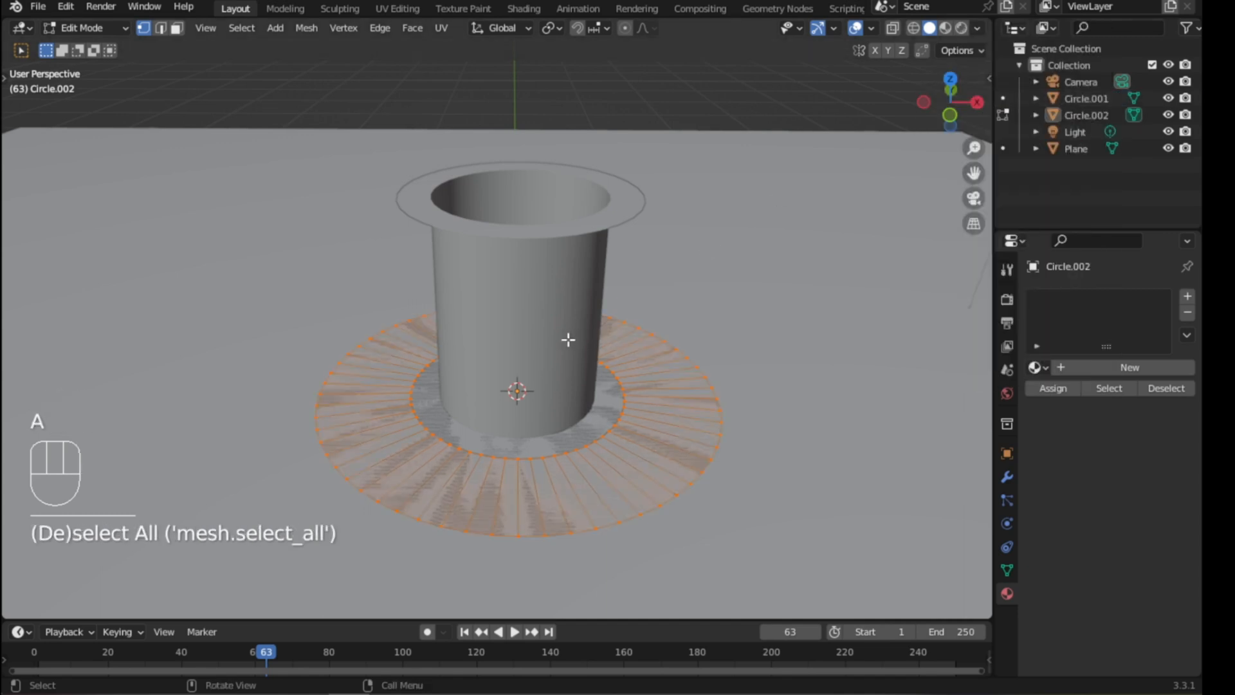
key("e")
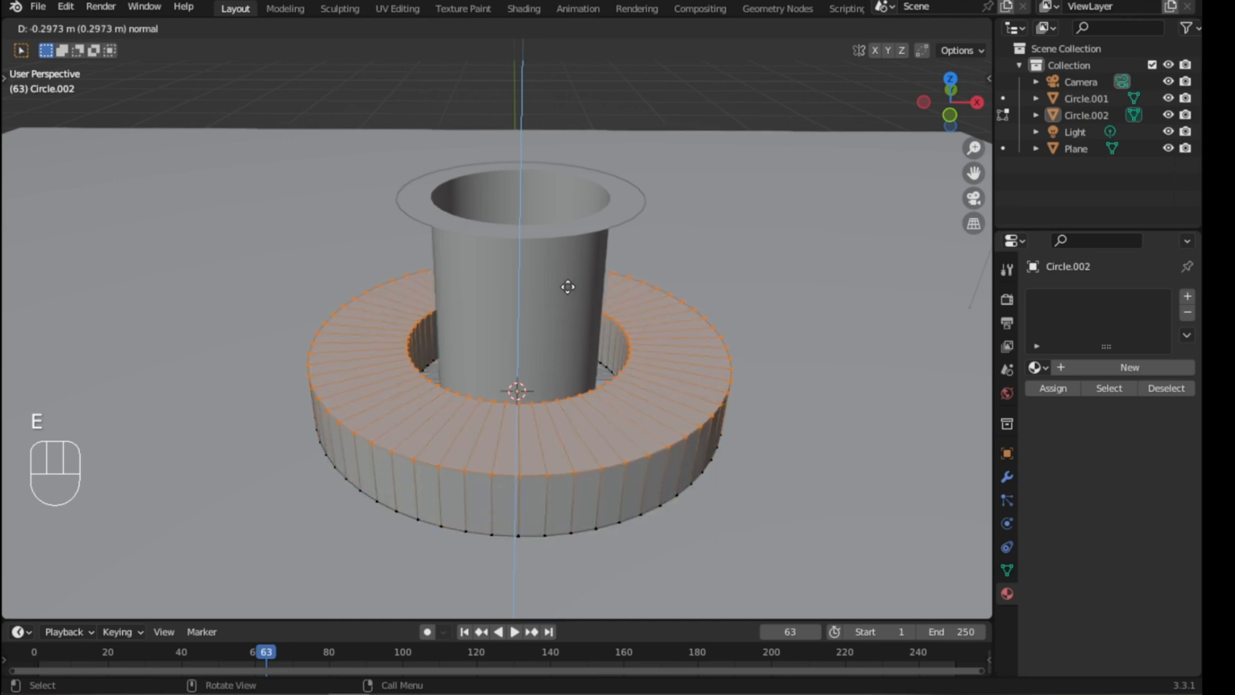
left_click(580, 146)
- Move the extruded top up by about 0.014 m to align it with the core's rim in the front wireframe view
key("KP_1")
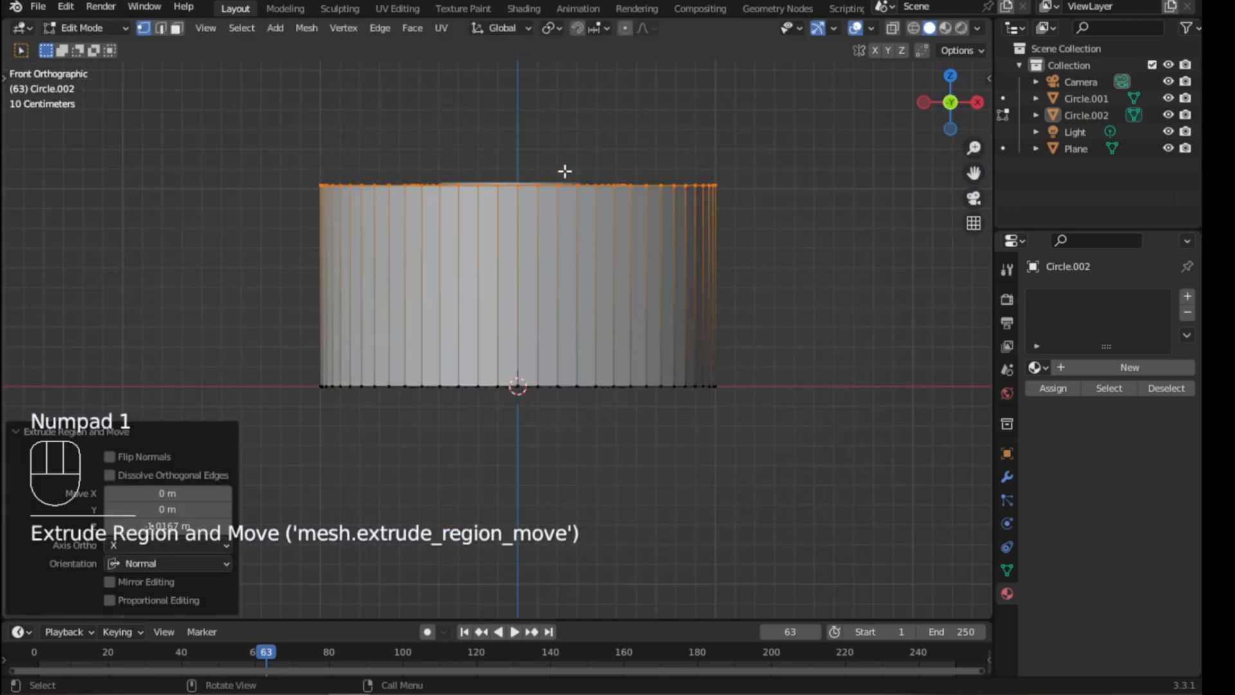
key("shift+z")
scroll(565, 171, "up", 2)
middle_click_drag(515, 188, 430, 388, "shift")
scroll(443, 335, "up", 2)
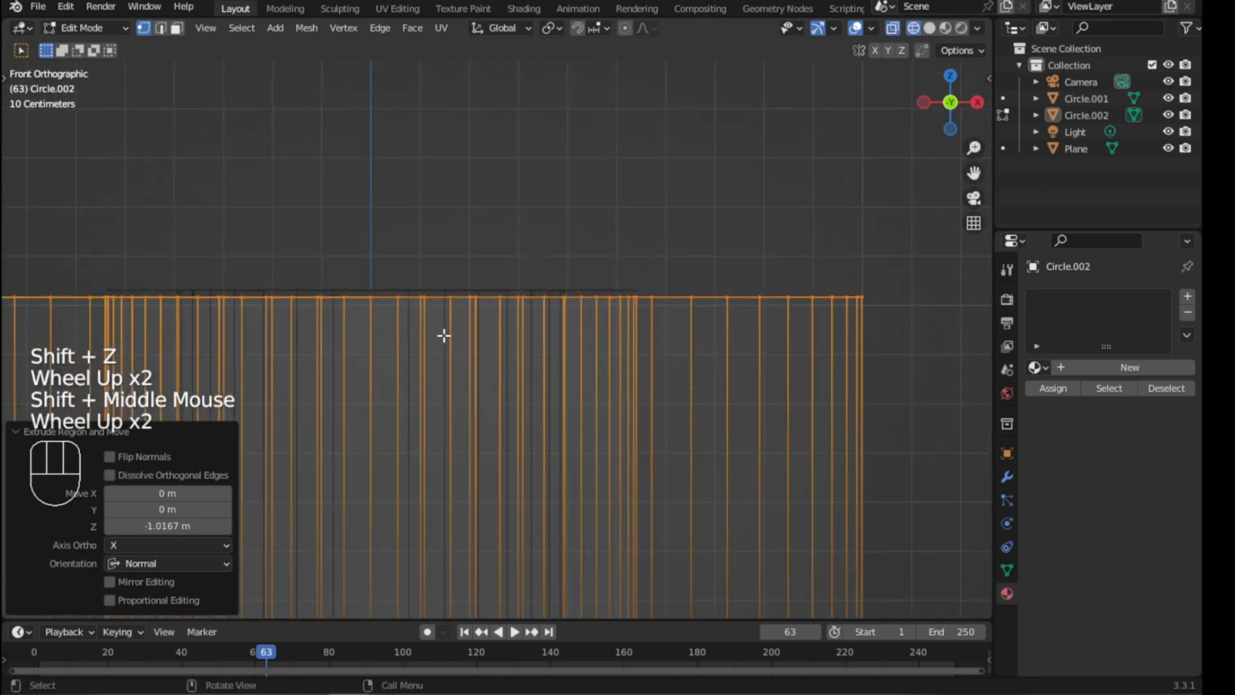
key("g")
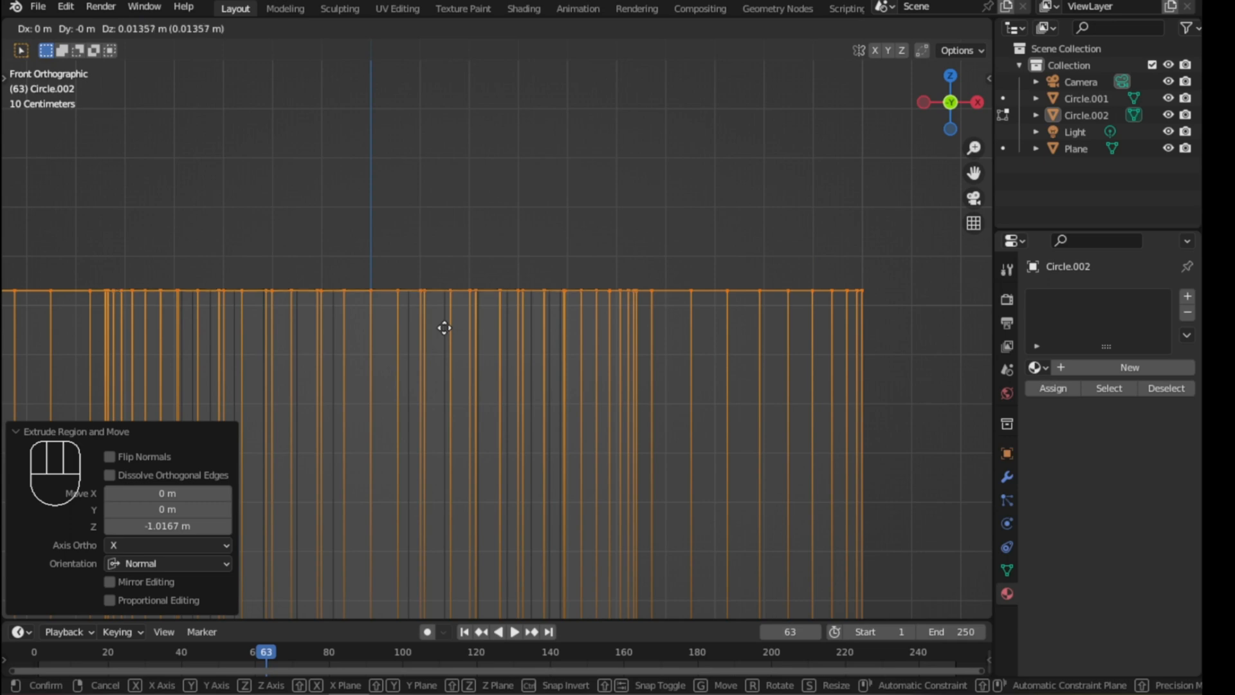
left_click(444, 328)
- Save the file and switch to solid shading, with the tape body's mesh open for editing
scroll(444, 328, "down", 2)
key("Tab")
mouse_move(469, 317)
middle_mouse_down()
mouse_move(439, 399)
mouse_move(567, 316)
mouse_move(589, 284)
mouse_move(597, 298)
mouse_move(614, 282)
middle_mouse_up()
scroll(454, 381, "down", 2)
key("ctrl+s")
key("shift+z")
scroll(566, 311, "up", 4)
key("Tab")
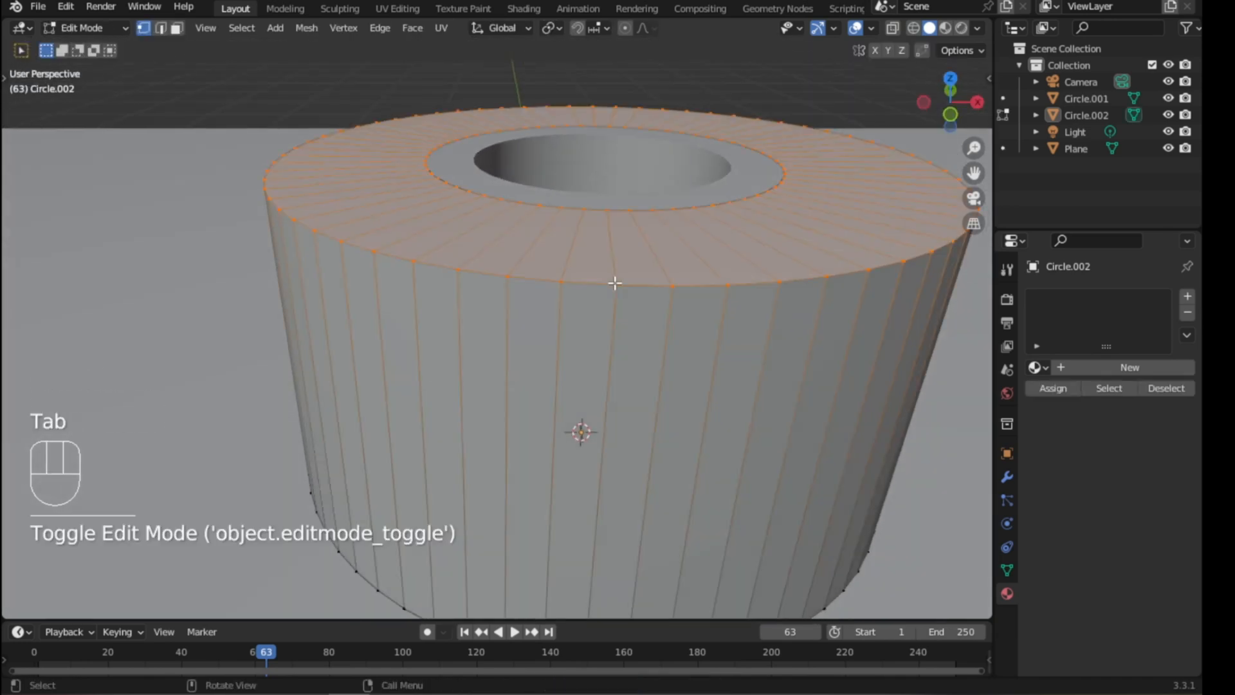
key("g")
key("y")
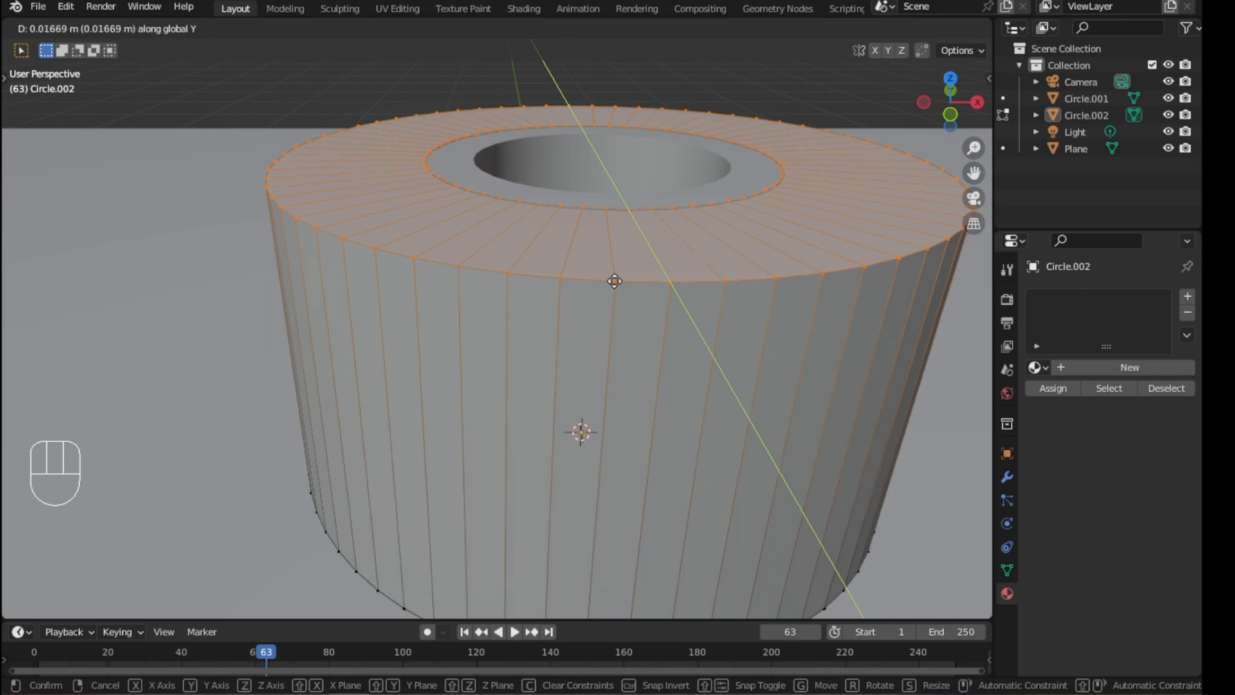
key("ctrl")
left_click(614, 281)
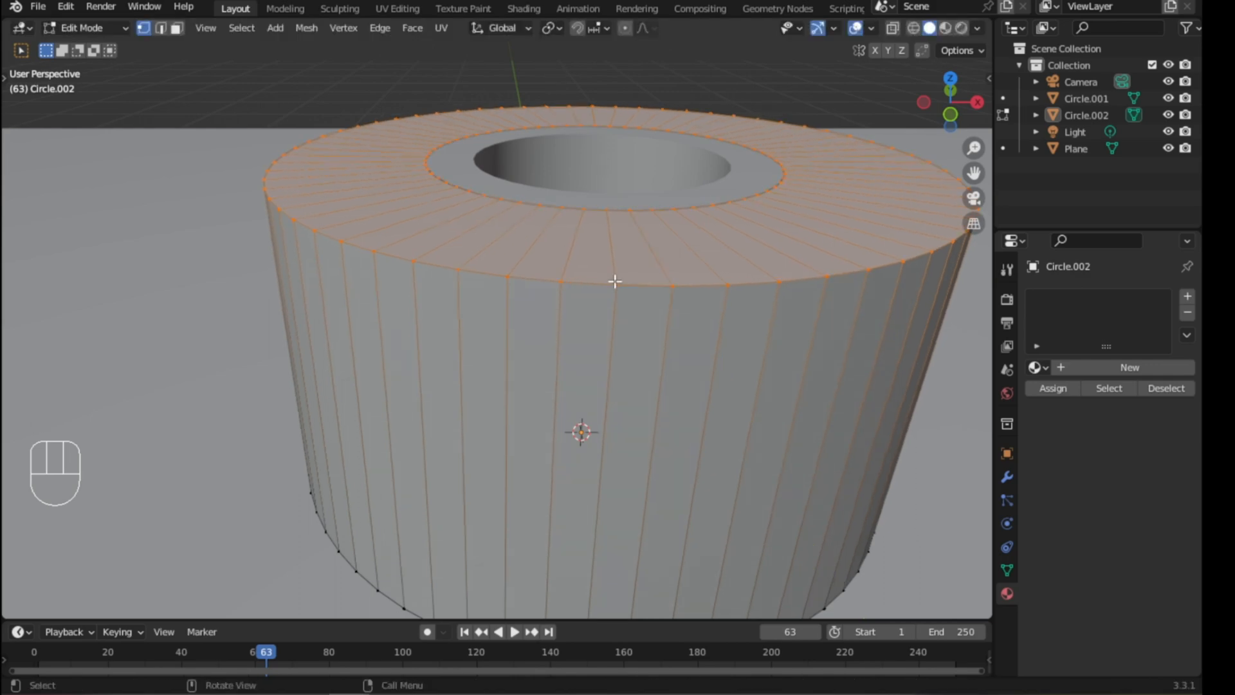
- Raise the tape body's top faces by about 0.003 m along the Z axis and save the file outside mesh editing
key("g")
key("z")
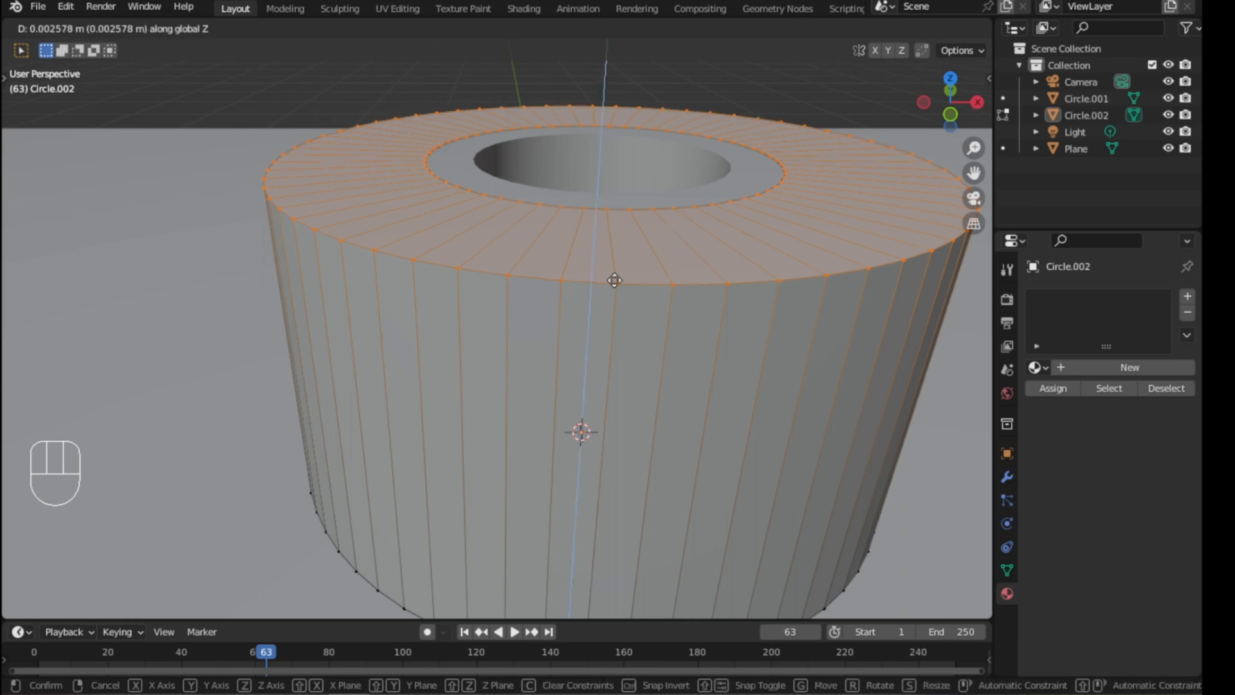
left_click(614, 281)
key("Tab")
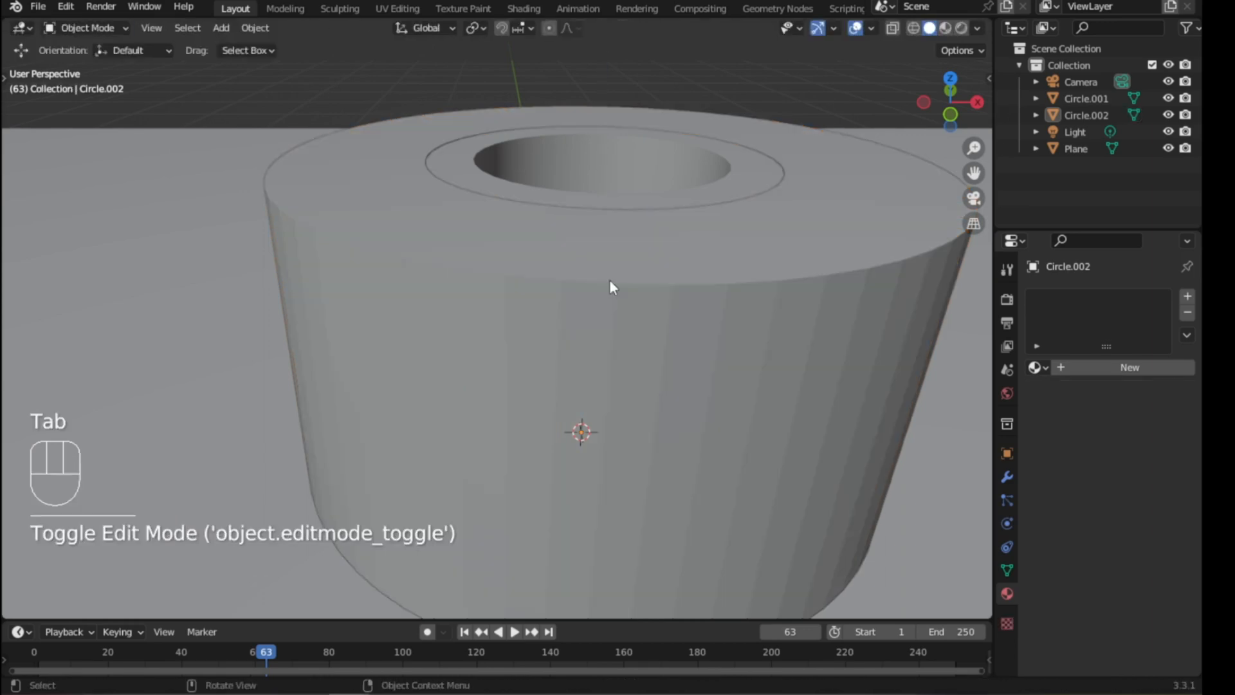
key("ctrl+s")
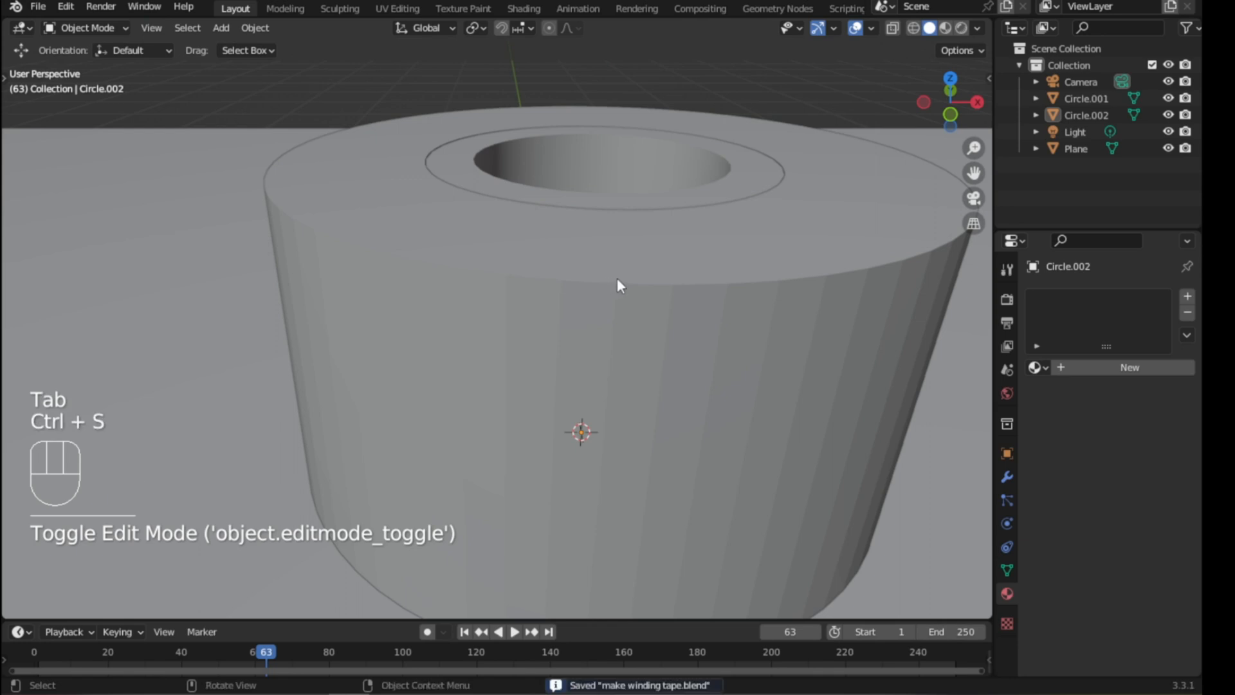
- Apply Shade Smooth to the tape body and enable Auto Smooth for its normals at 30°
left_click(675, 299)
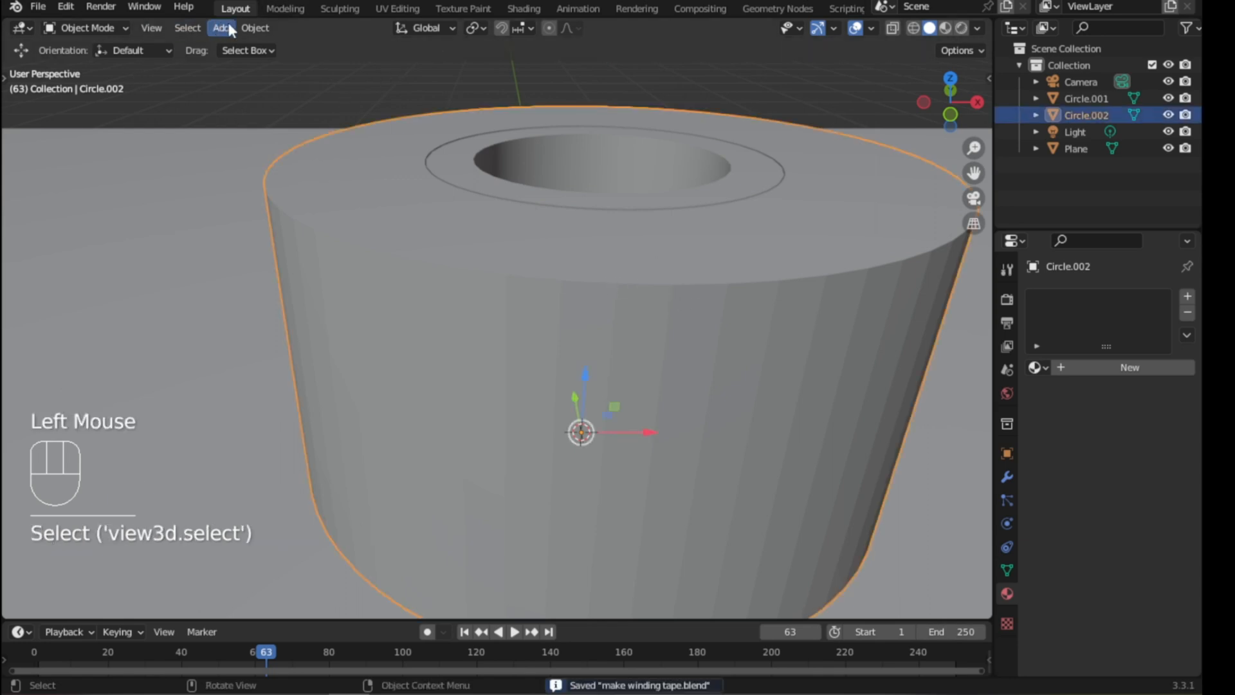
left_click(255, 27)
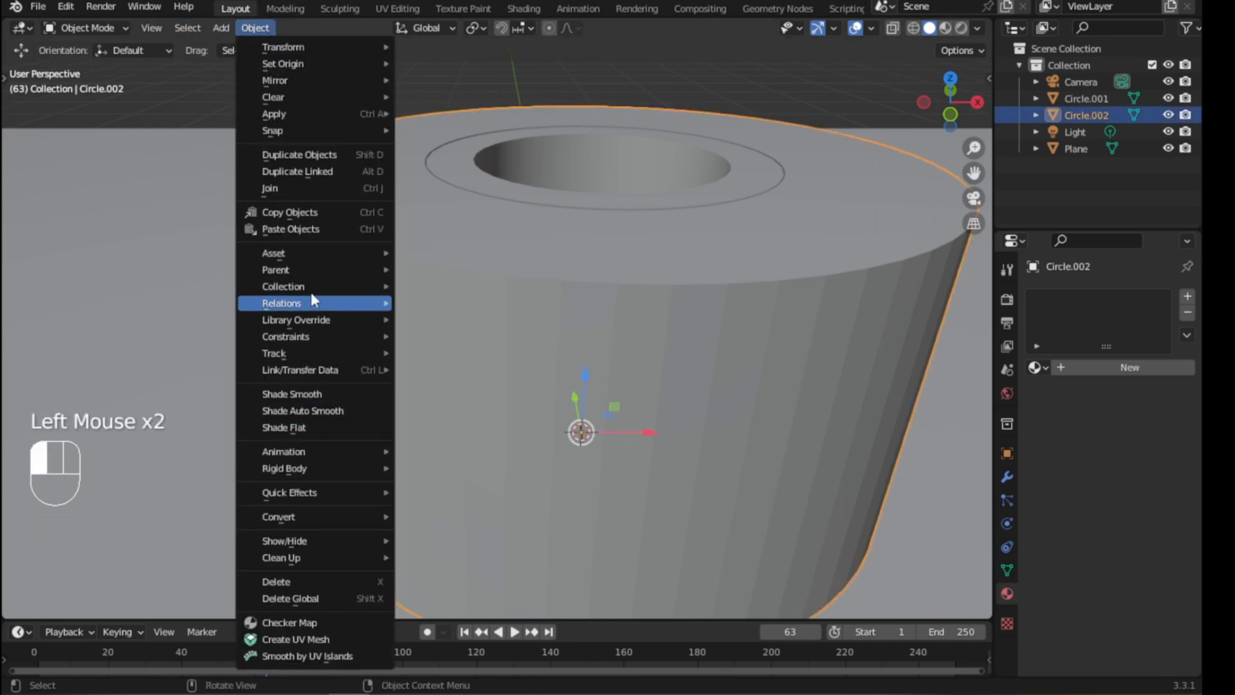
left_click(318, 393)
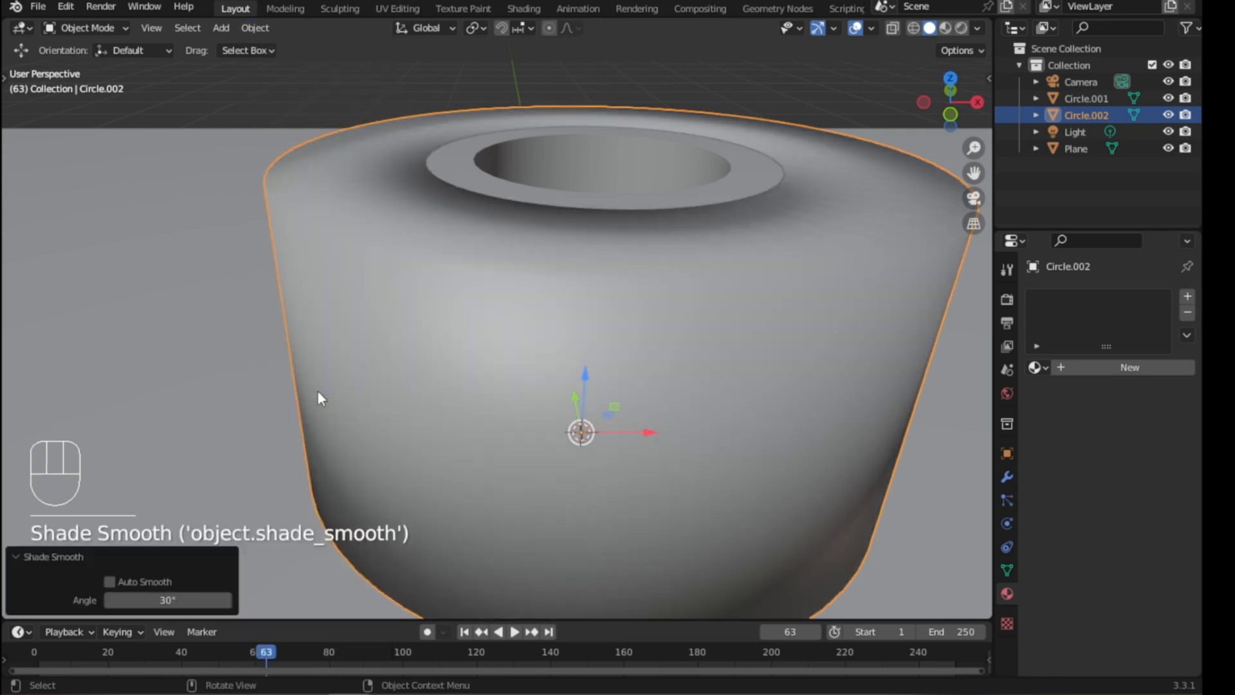
left_click(1007, 566)
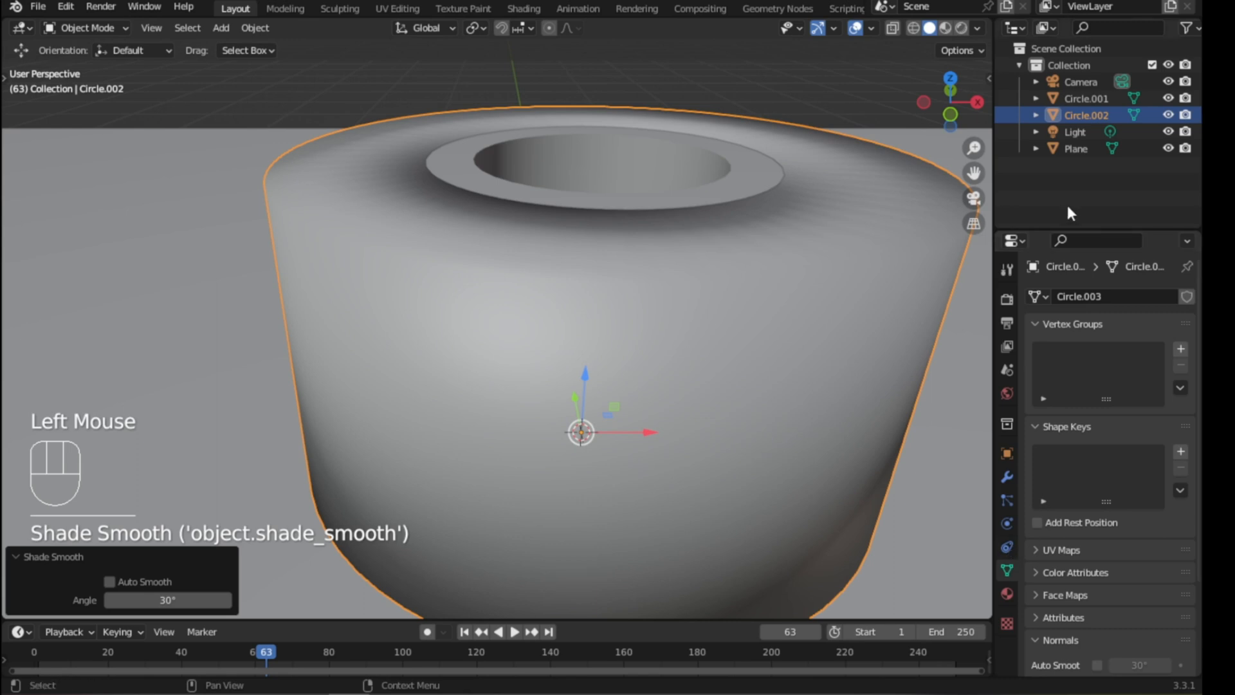
scroll(1040, 540, "down", 5)
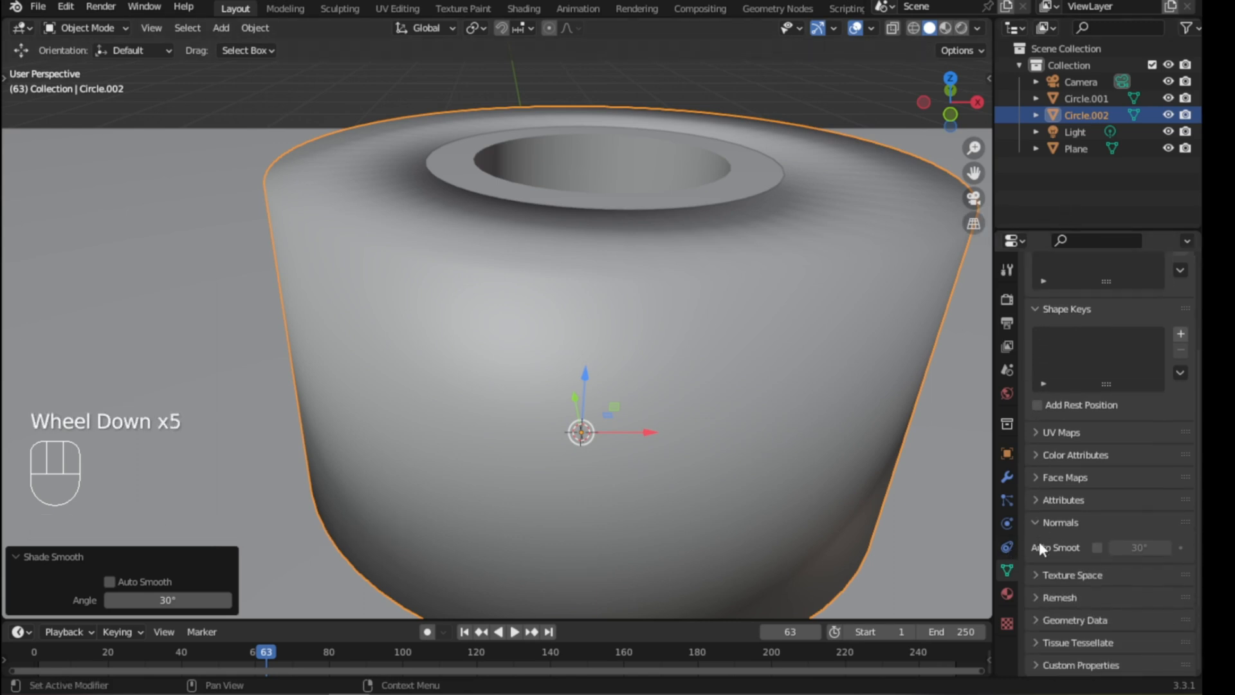
left_click(1098, 547)
scroll(1048, 549, "down", 2)
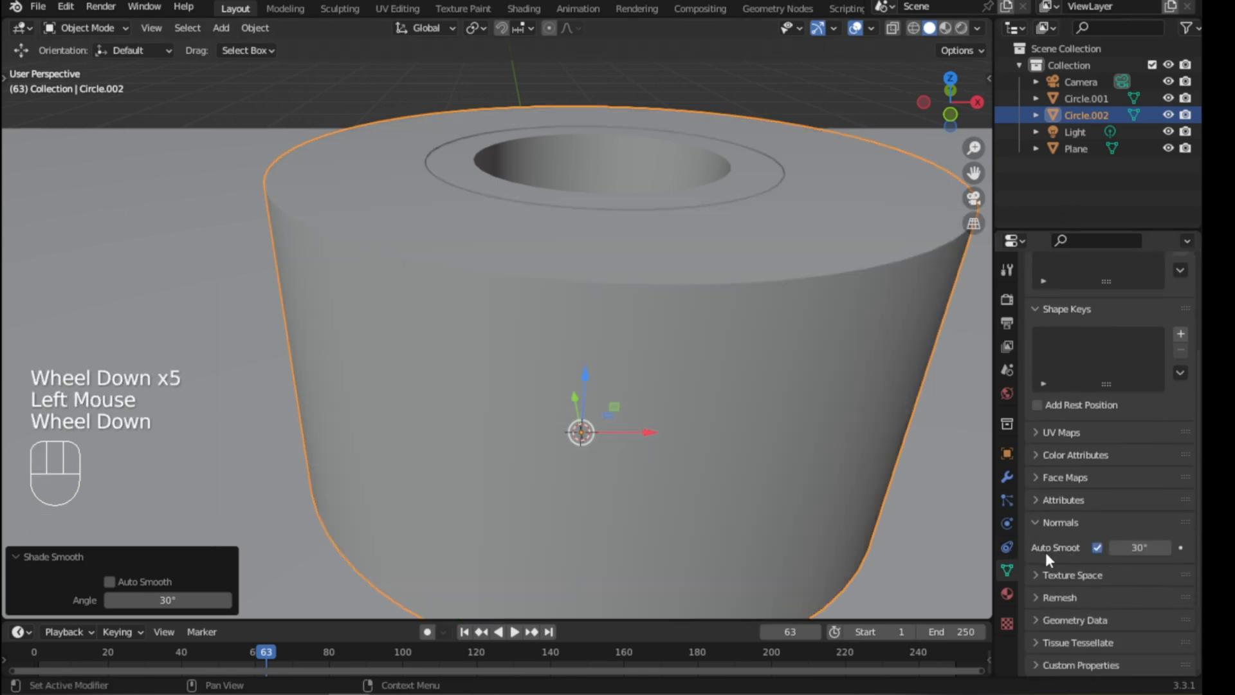
left_click(1041, 627)
scroll(1051, 603, "down", 3)
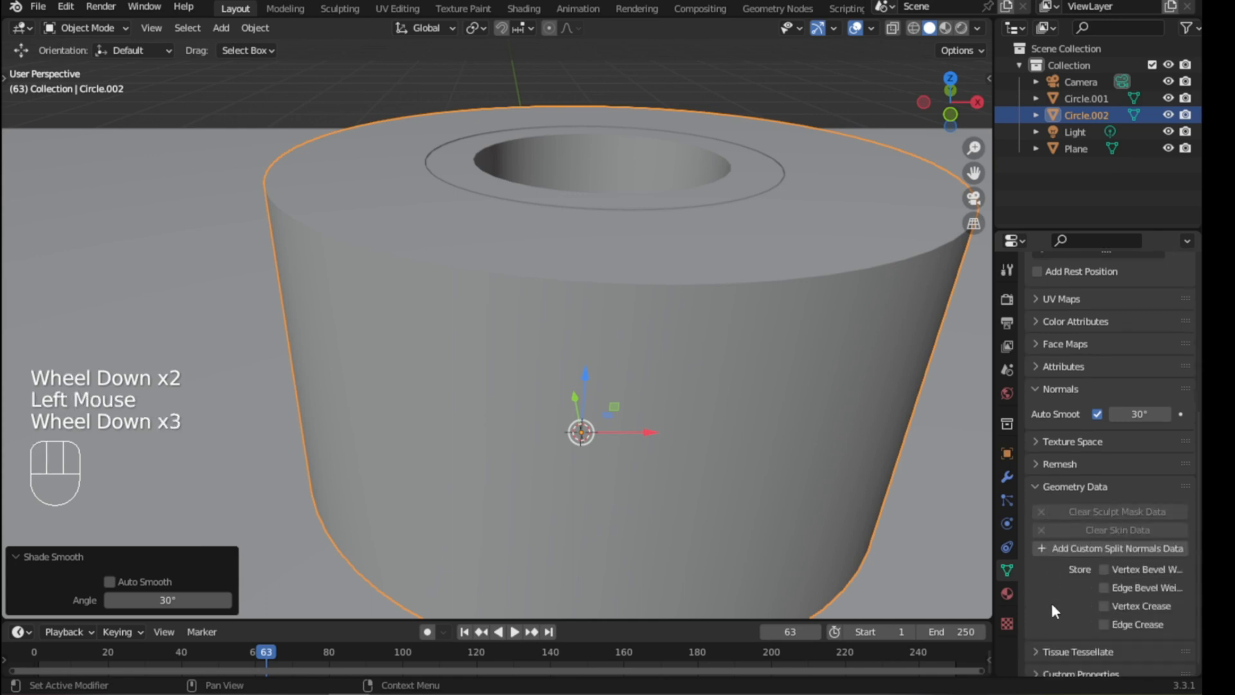
left_click(1037, 487)
left_click(1039, 666)
scroll(1040, 597, "down", 2)
scroll(1042, 594, "up", 2)
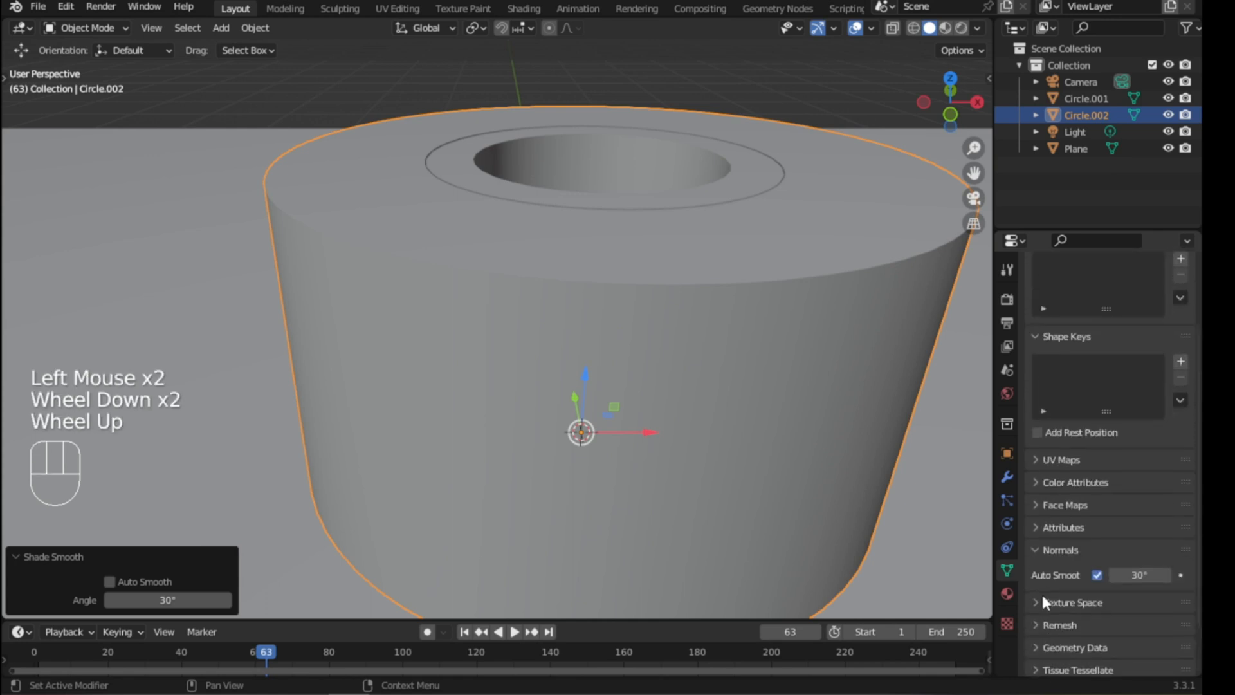
- Save the file and preview the model in Material Preview before returning to solid shading
key("ctrl+s")
key("ctrl+s")
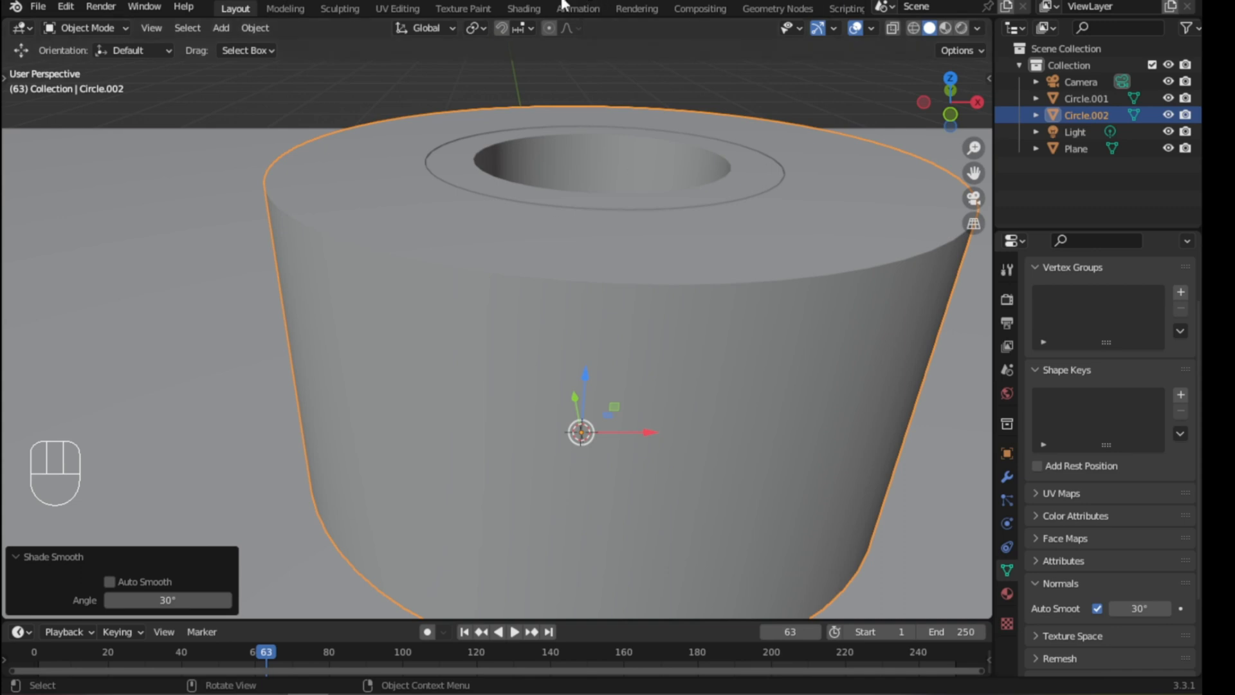
scroll(548, 312, "down", 2)
middle_click_drag(530, 302, 548, 334)
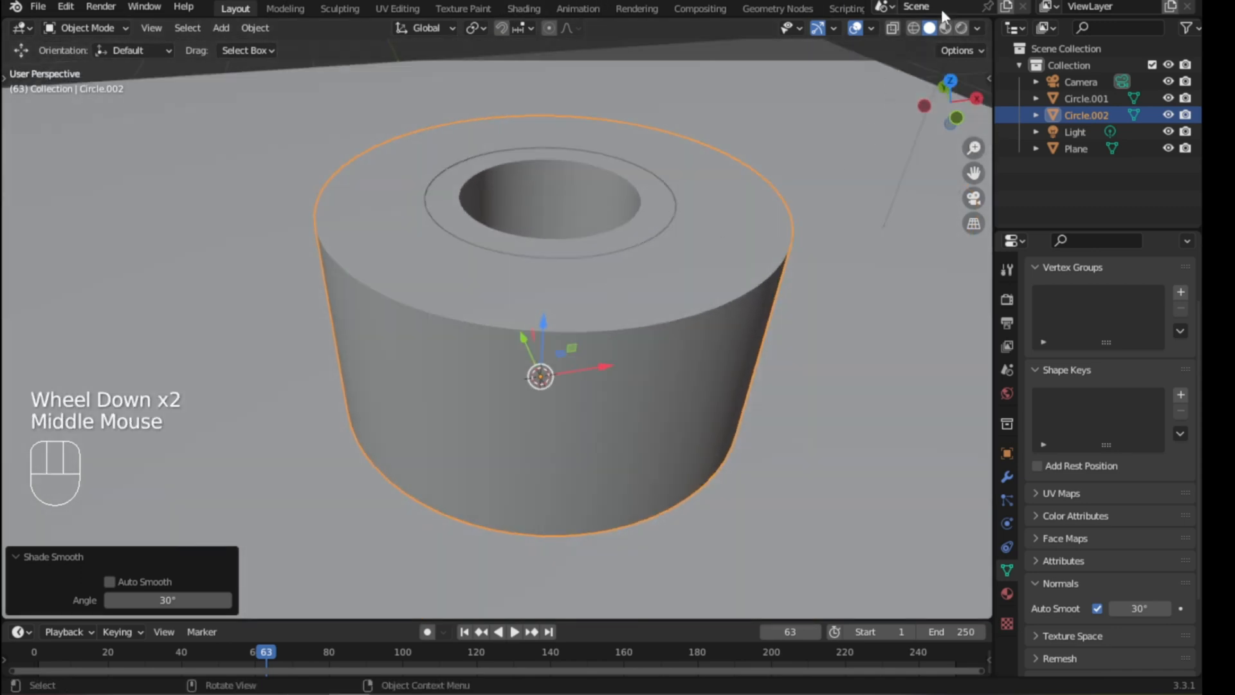
left_click(945, 29)
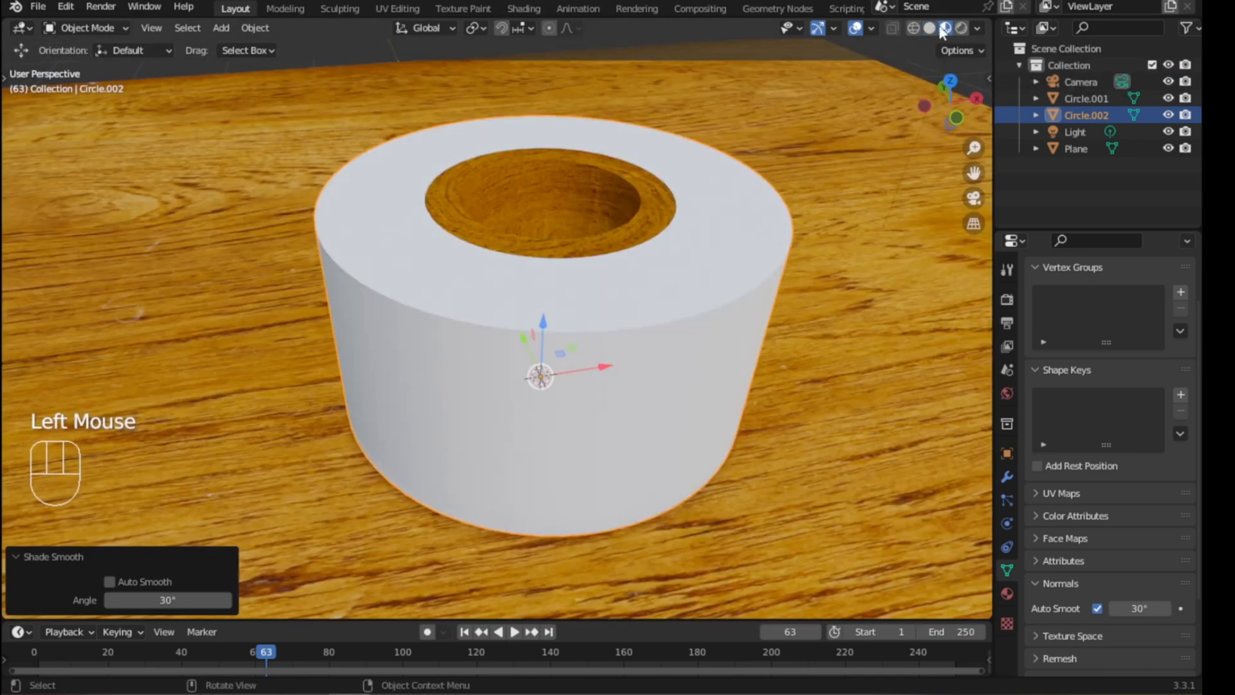
left_click(930, 29)
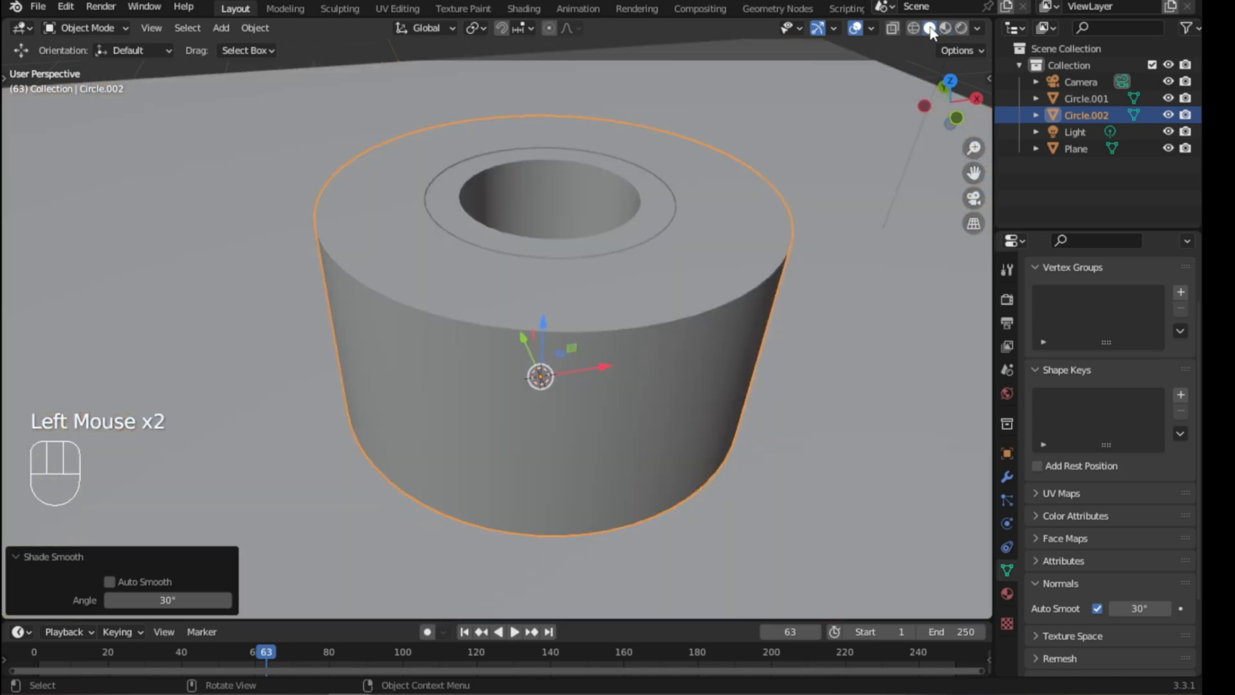
- Create a new material named "winding tape shader" for the tape body in the Shading workspace
left_click(524, 9)
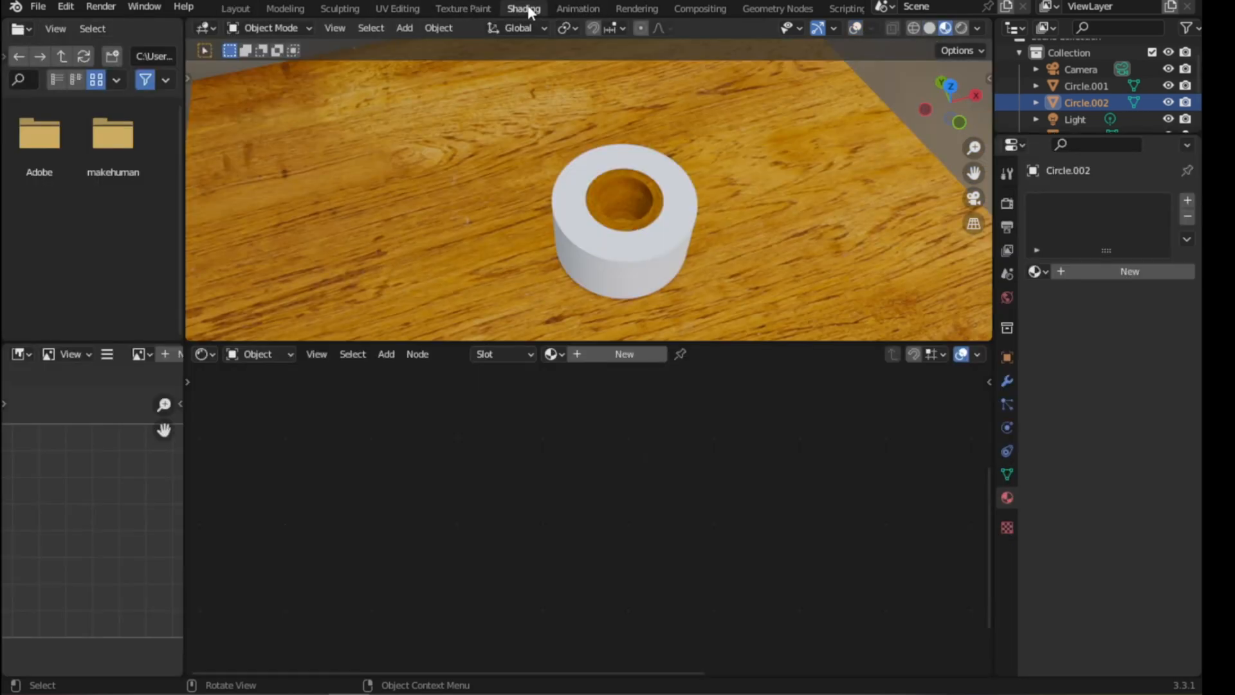
scroll(625, 212, "up", 5)
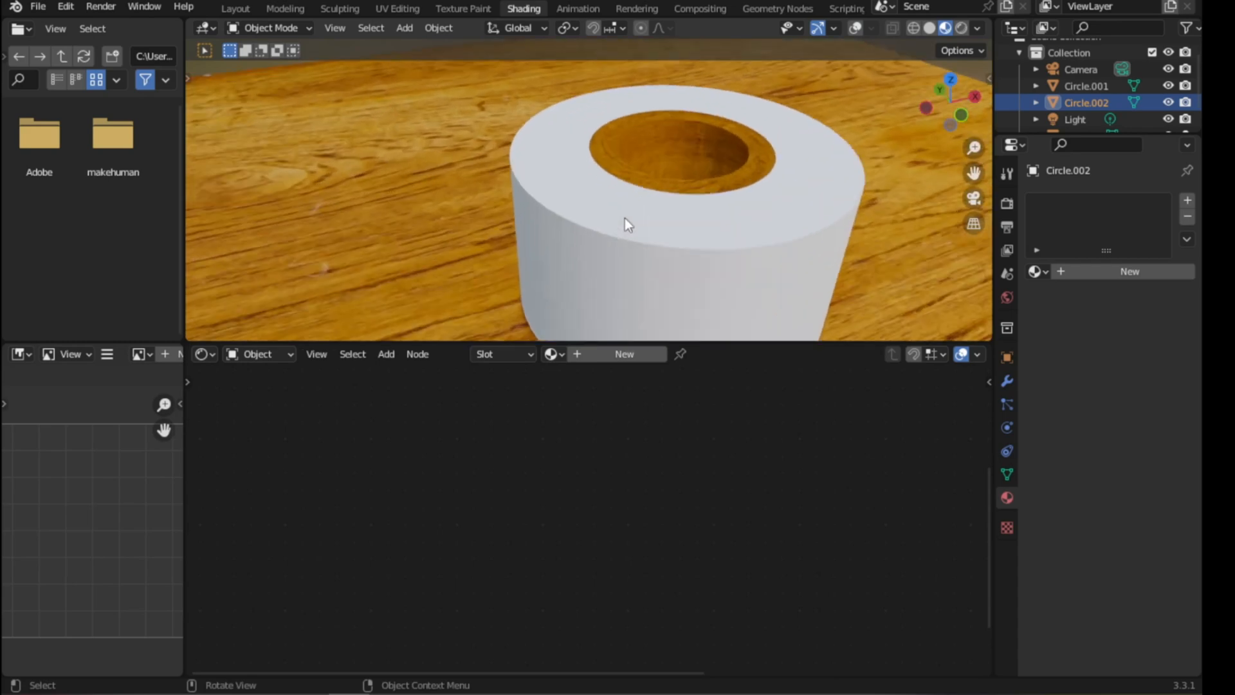
left_click(855, 27)
left_click(856, 27)
left_click(573, 357)
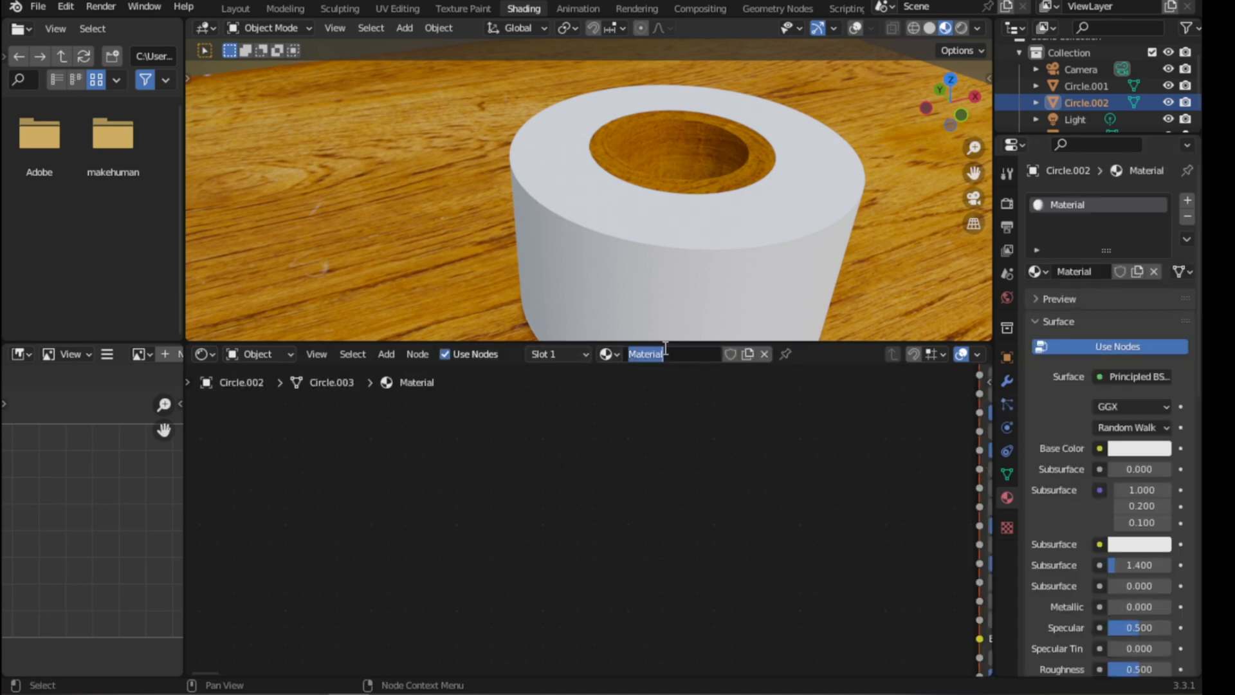
type("winding tape shader")
key("Return")
- Move the Principled BSDF node farther from the Material Output node and save the file
scroll(579, 519, "down", 5)
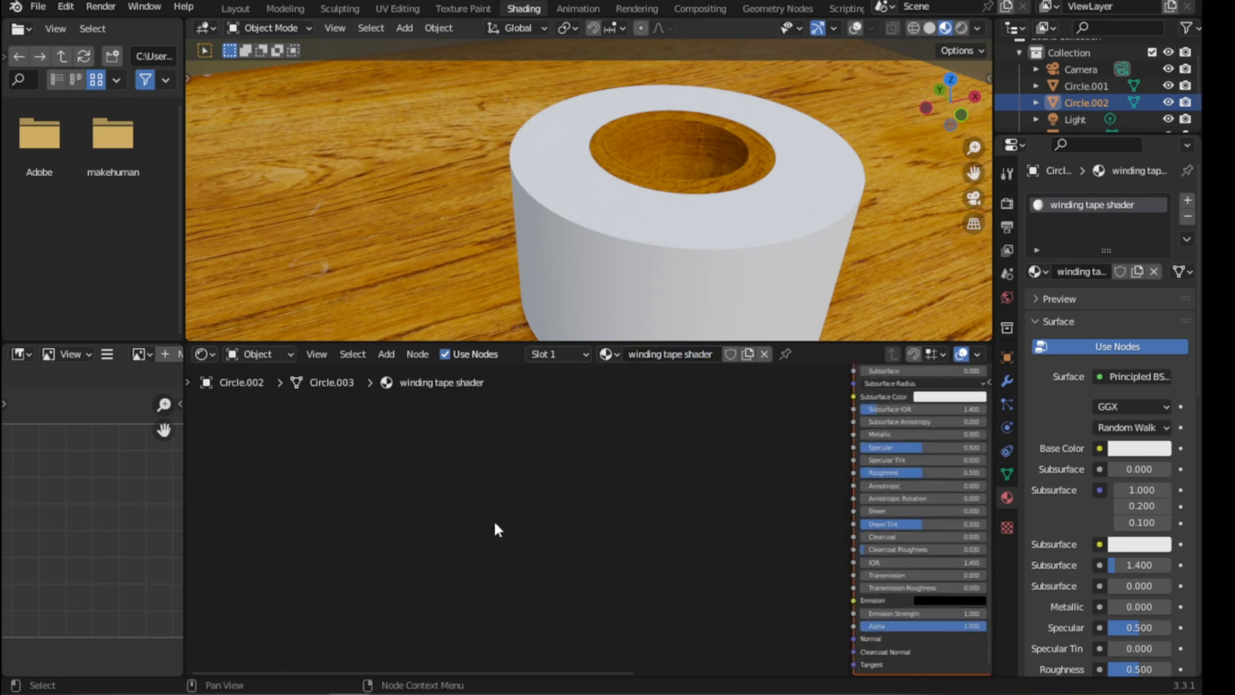
scroll(499, 526, "down", 3)
middle_click_drag(761, 450, 539, 559)
scroll(597, 522, "up", 6)
key("alt+a")
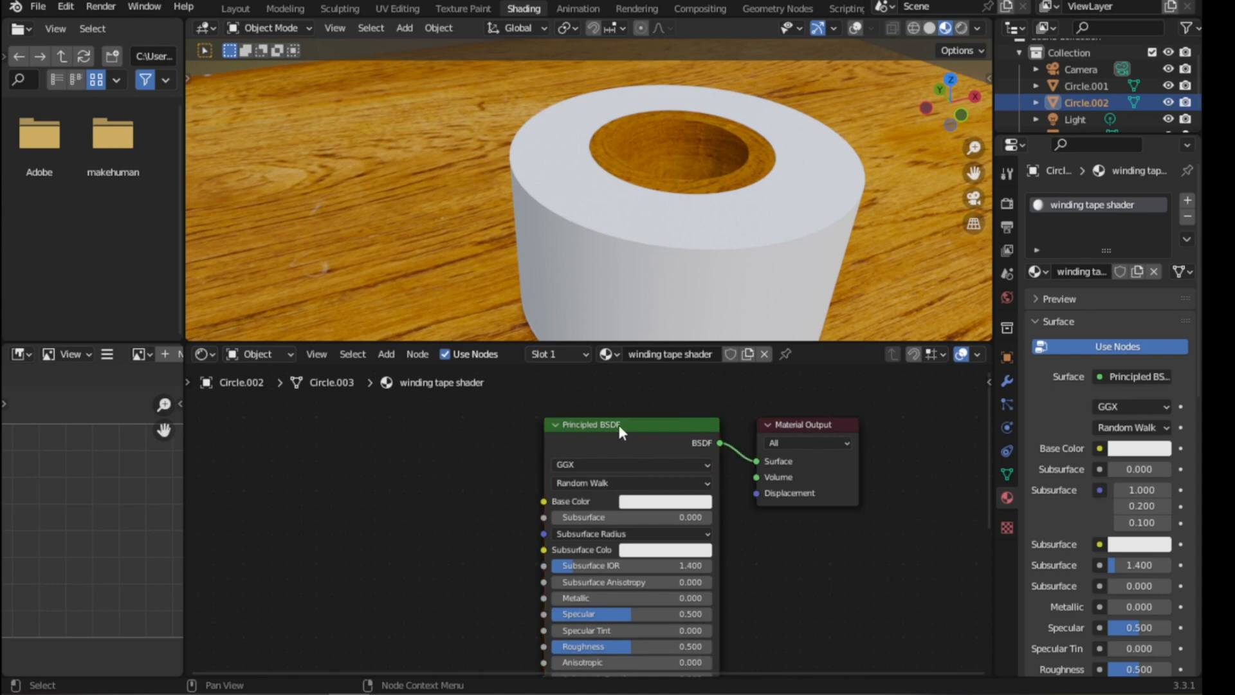
left_click(618, 424)
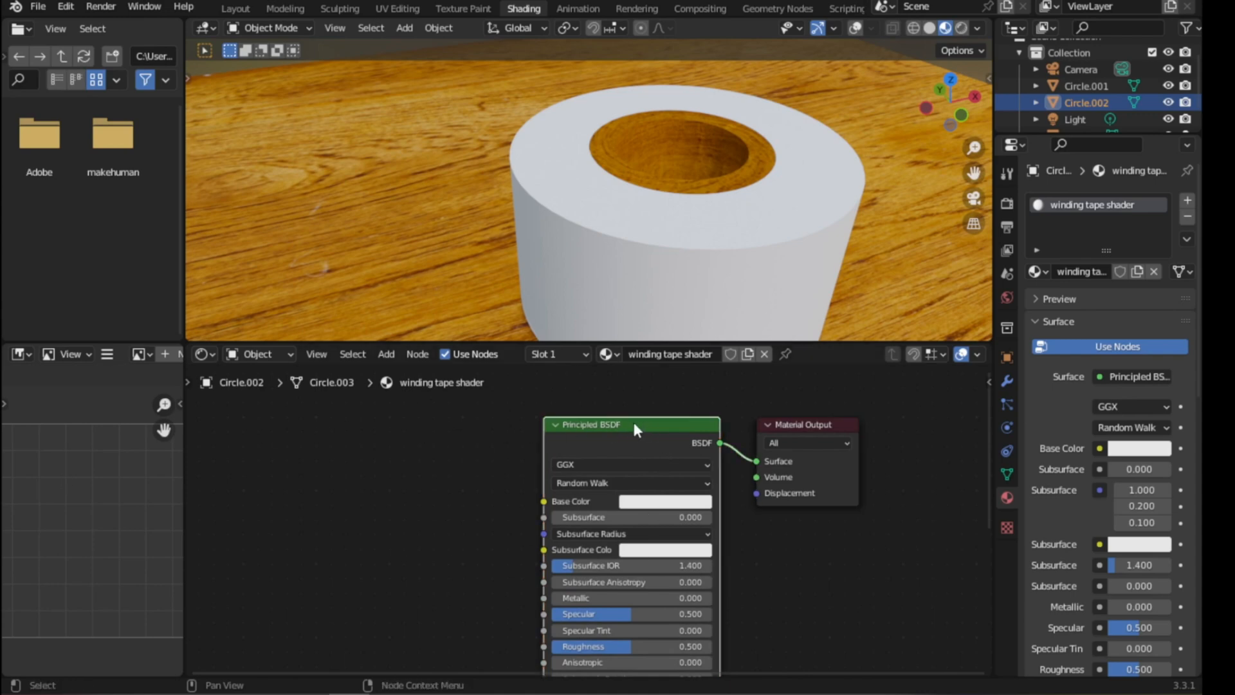
left_click_drag(635, 429, 600, 435)
middle_click_drag(640, 252, 646, 283)
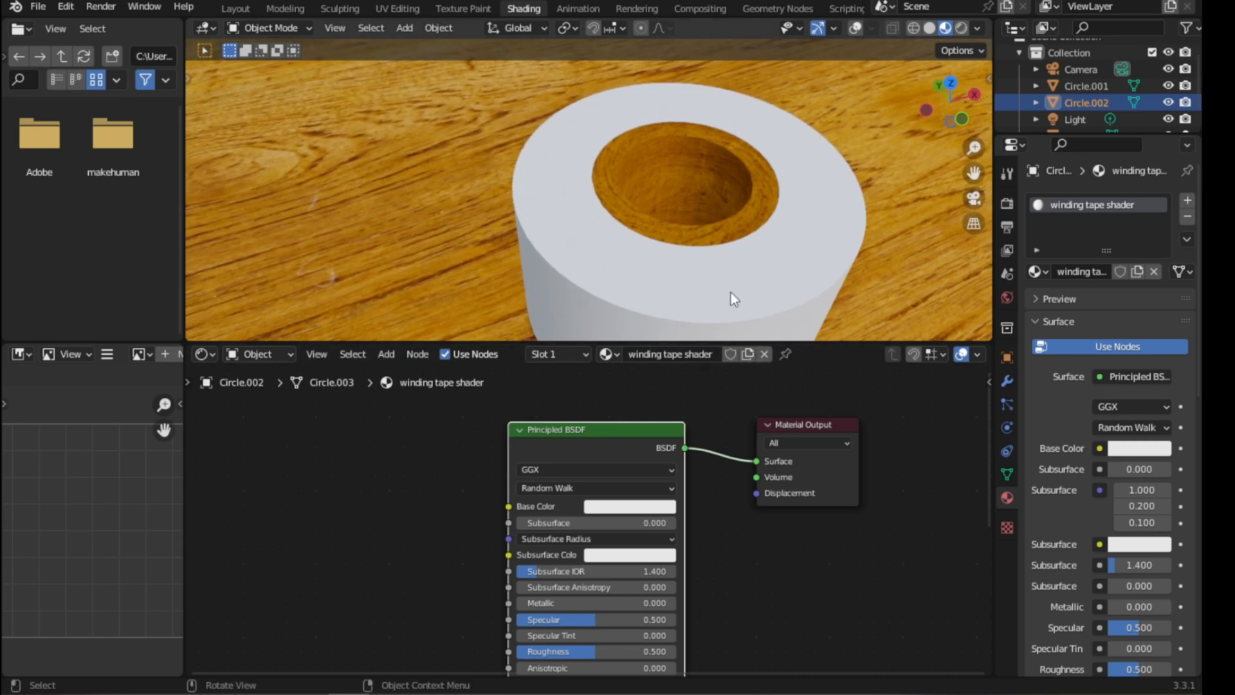
scroll(720, 286, "up", 2)
key("ctrl+s")
middle_click_drag(724, 267, 672, 249, "shift")
scroll(579, 470, "up", 1)
scroll(599, 458, "down", 1)
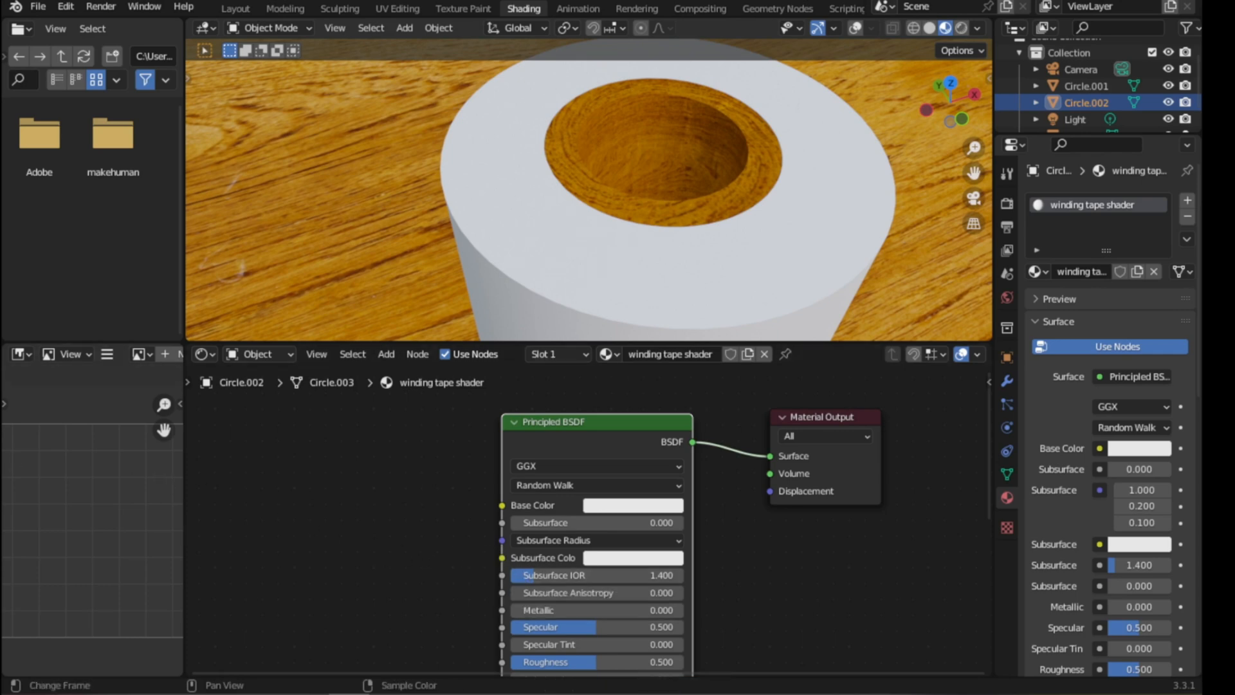
middle_click_drag(500, 479, 644, 499)
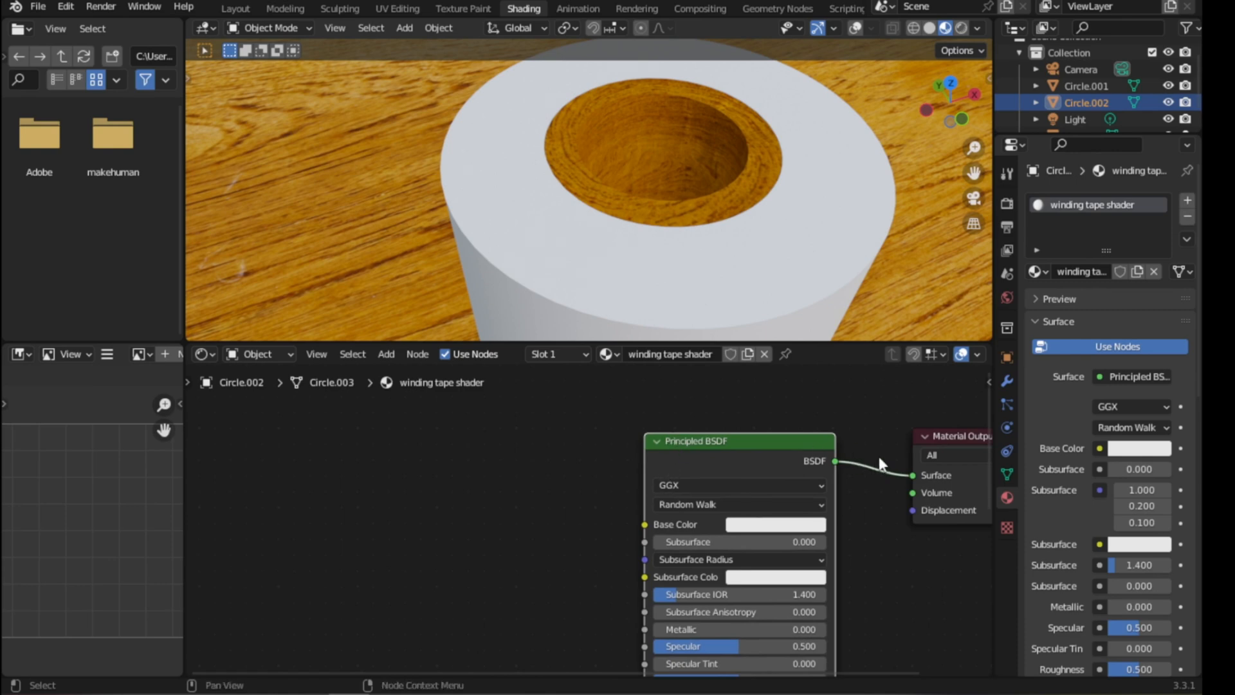
- Enable the Screencast Keys overlay in the 3D viewport and collapse its settings
key("n")
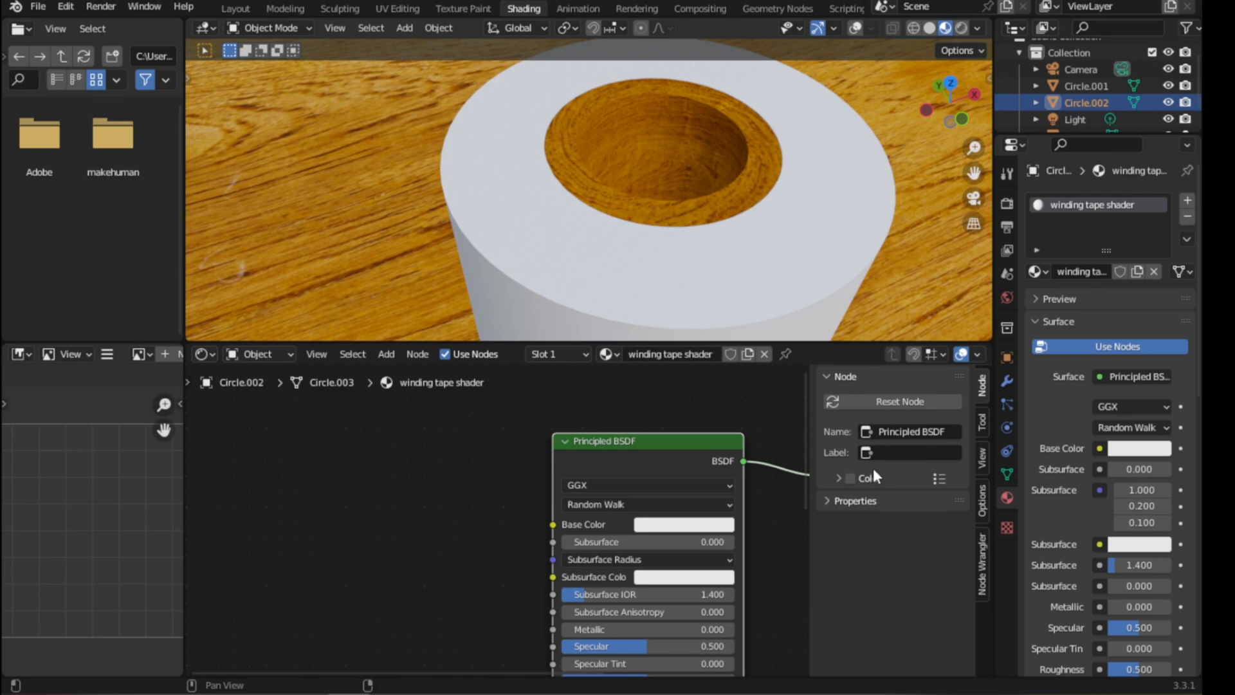
key("n")
key("n")
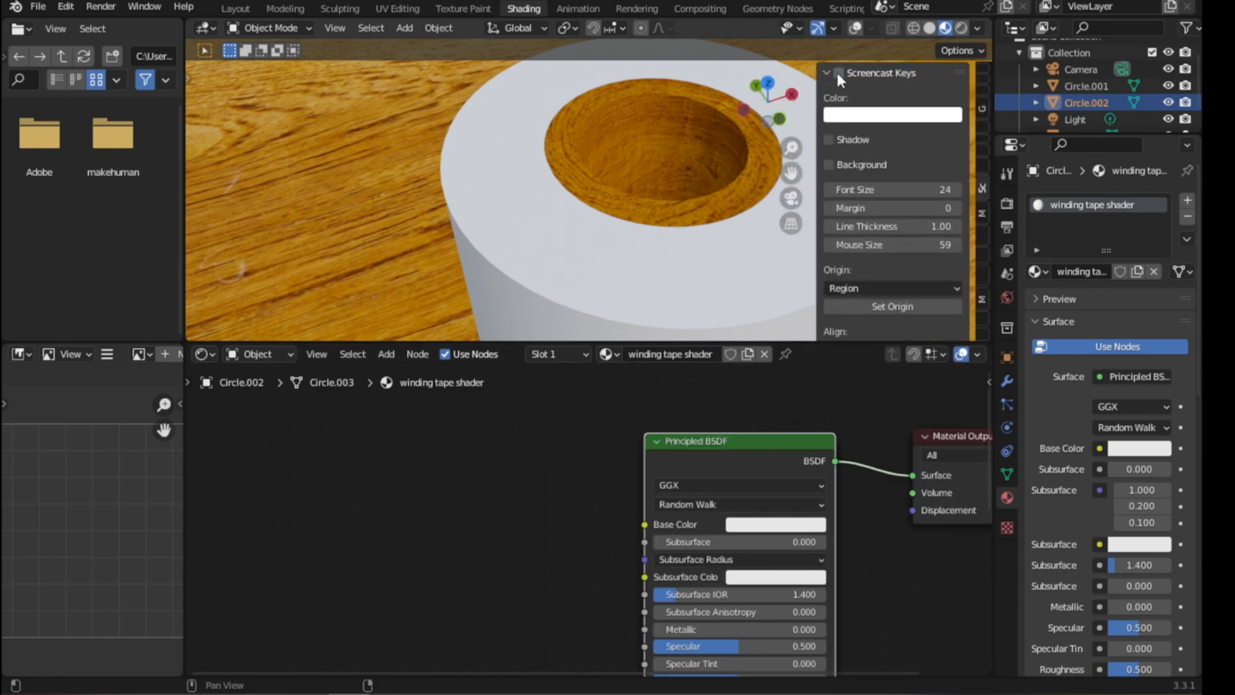
left_click(838, 74)
left_click(826, 71)
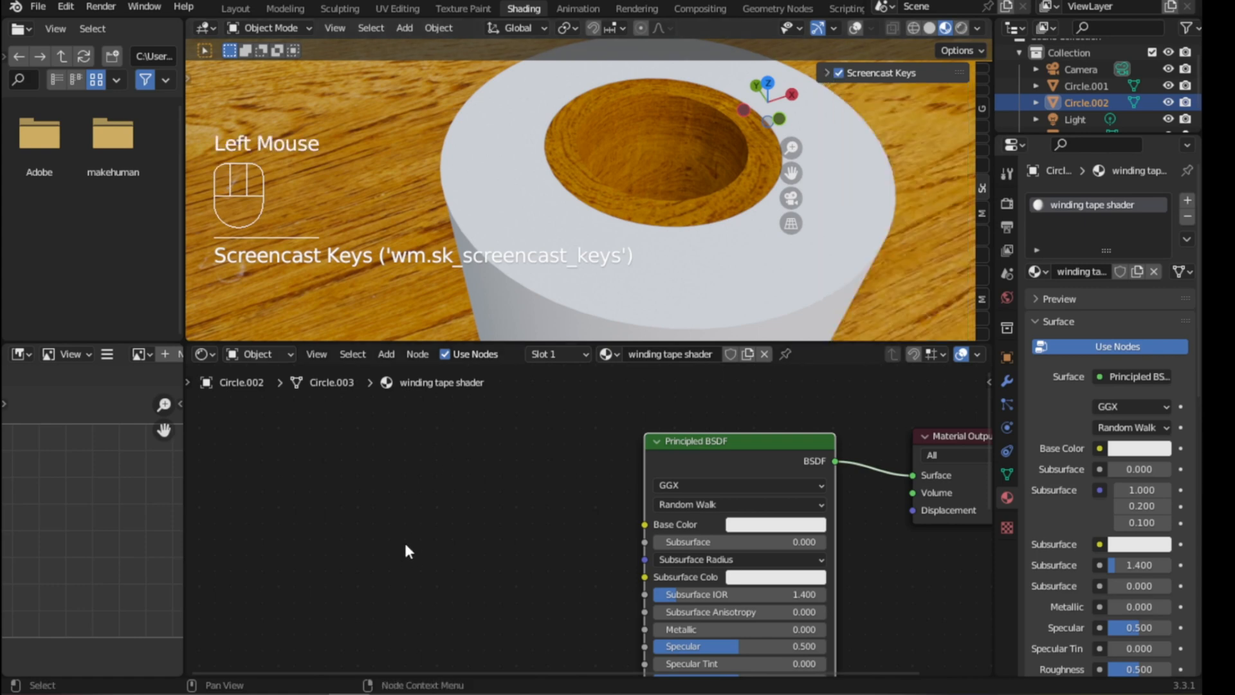
- Add a texture setup to the Principled BSDF, keeping Texture Coordinate and Mapping but deleting the Image Texture node
left_click(697, 444)
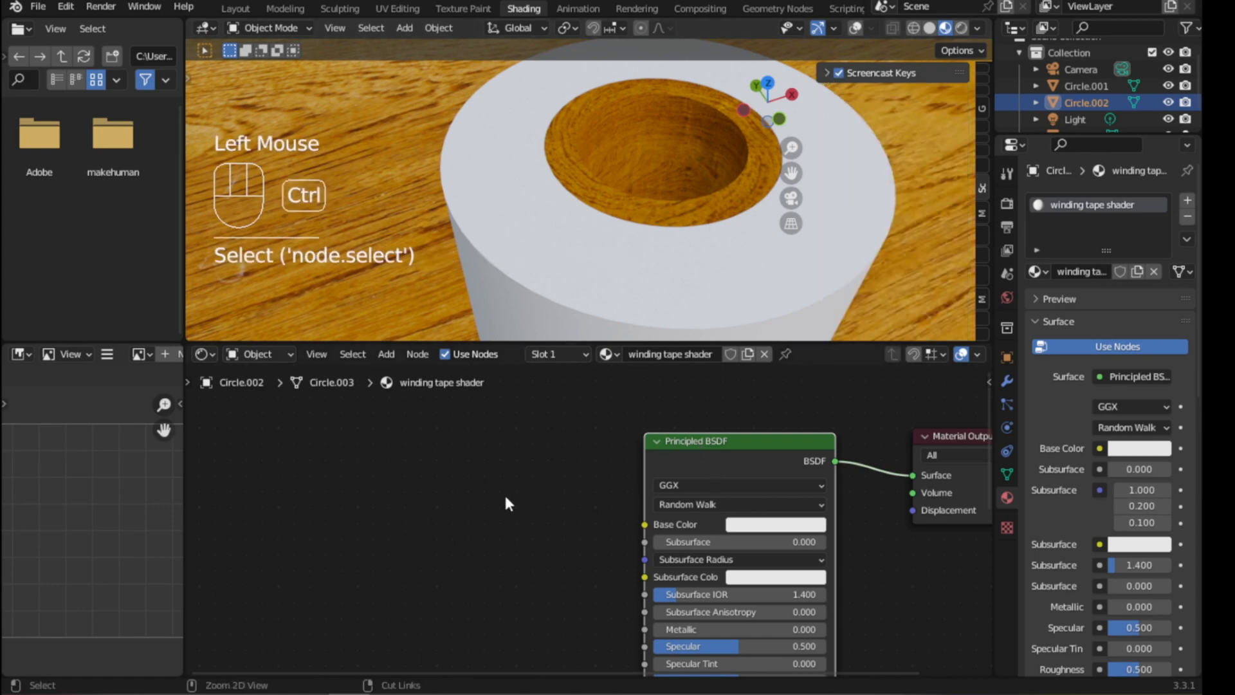
key("ctrl+t")
middle_click_drag(499, 470, 544, 455)
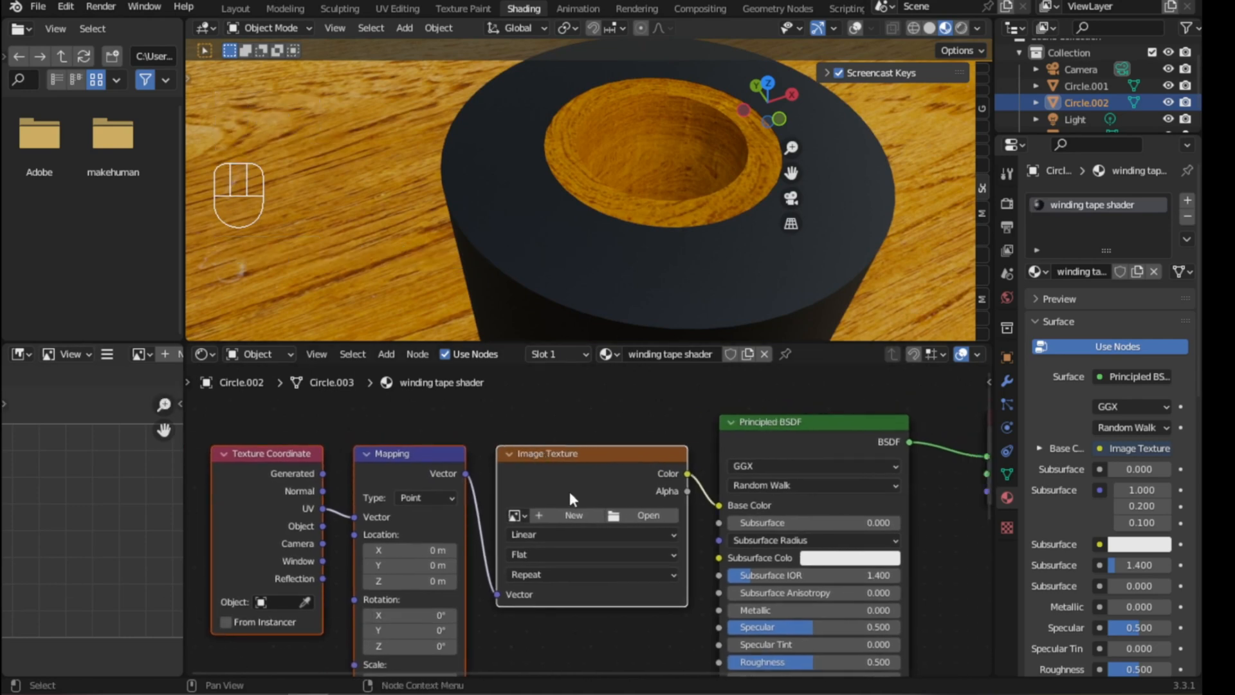
left_click(572, 454)
key("ctrl+x")
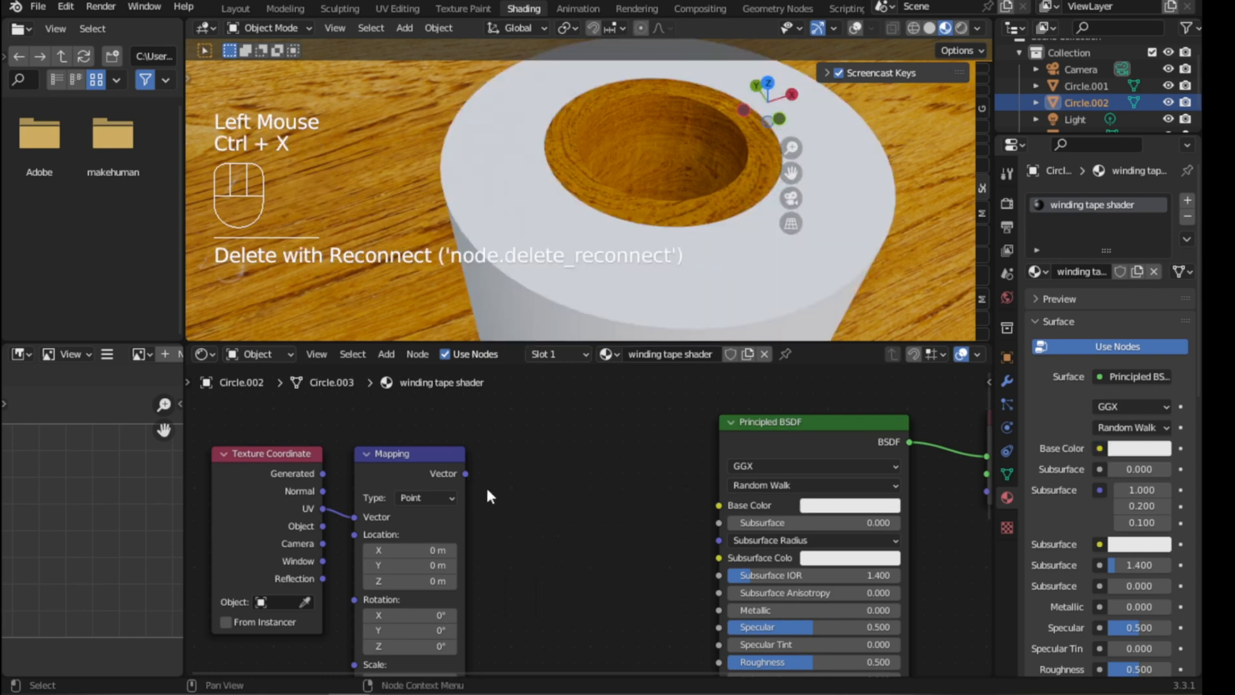
- Connect the Texture Coordinate node's Object output to the Mapping node's Vector input
scroll(341, 540, "up", 3)
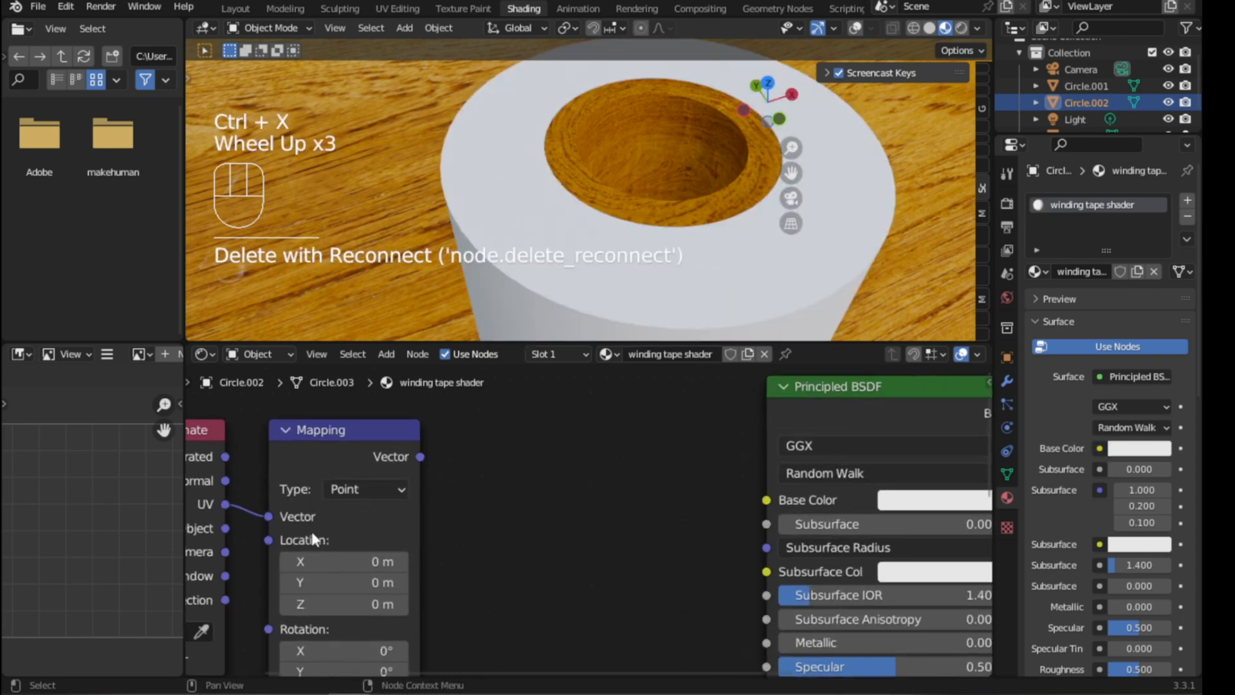
left_click(226, 529)
left_click_drag(227, 529, 269, 515)
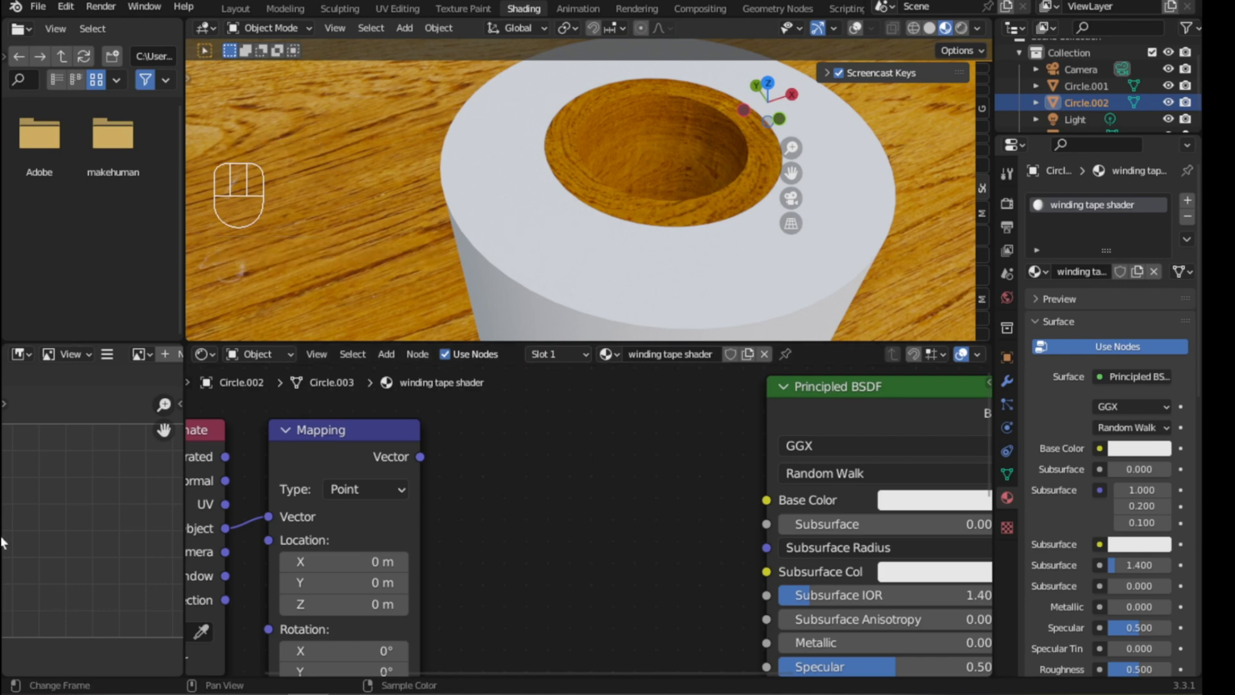
middle_click_drag(585, 532, 487, 531)
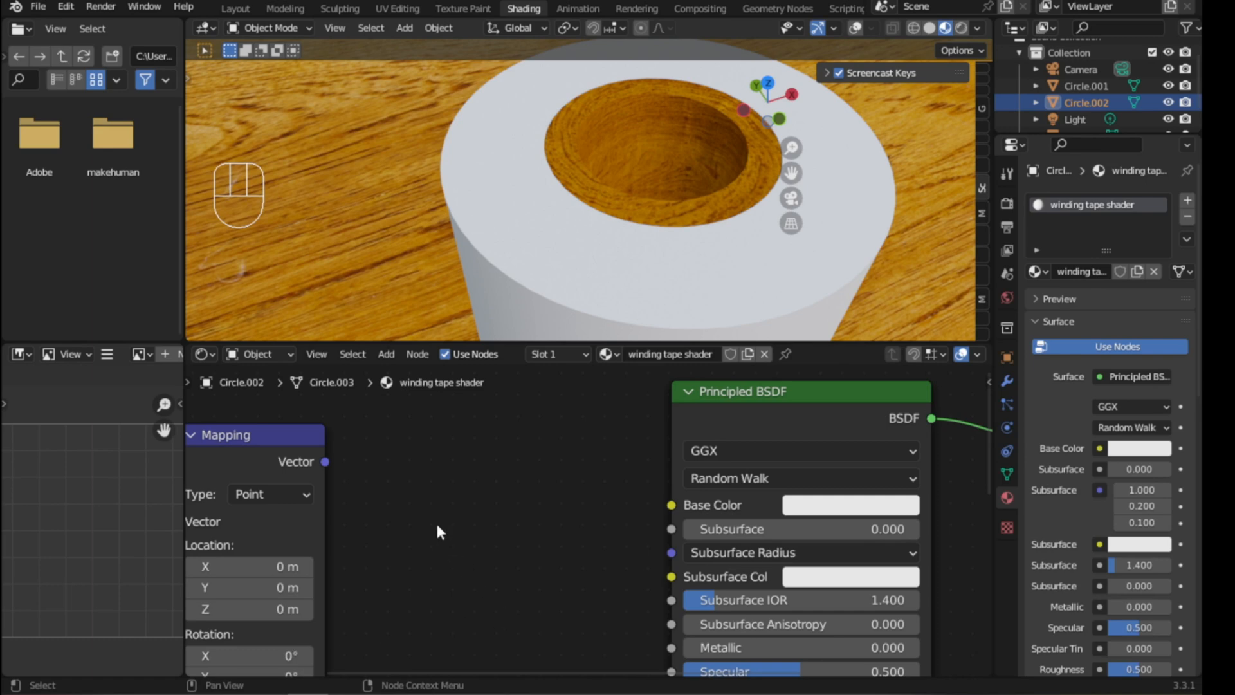
- Widen the shader editor area and add a Wave Texture node between the Mapping and Principled BSDF nodes
left_click_drag(184, 268, 1, 293)
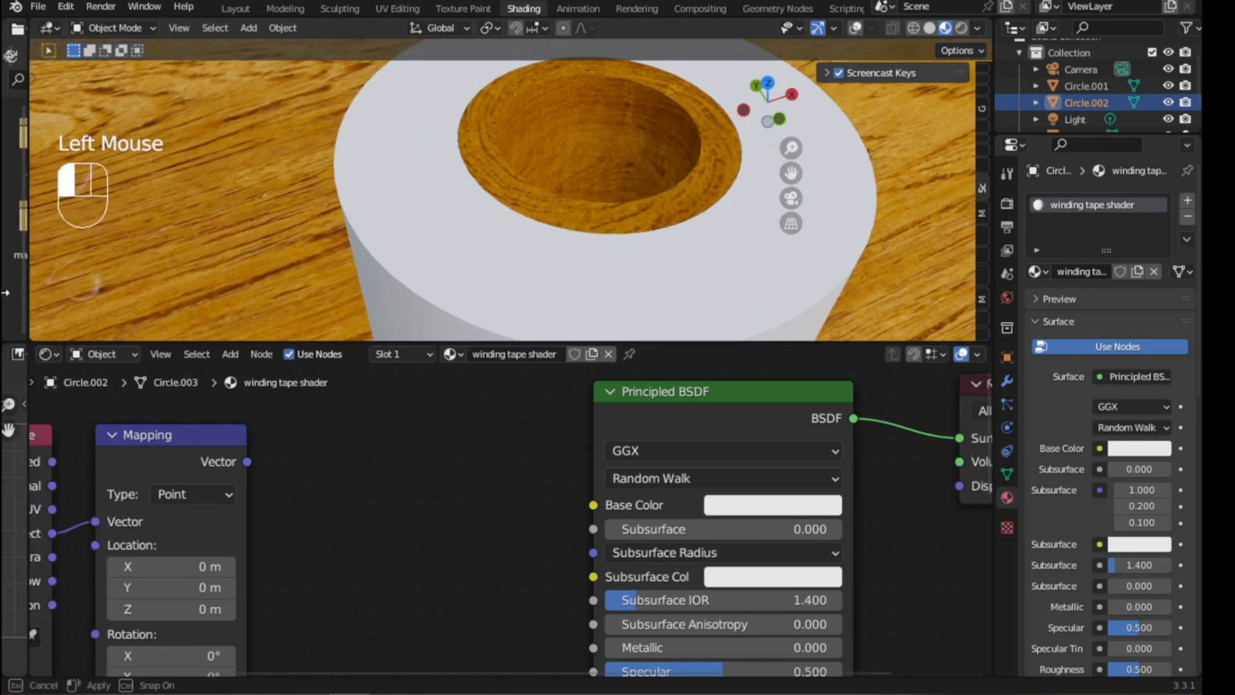
middle_click_drag(303, 502, 389, 501)
key("shift+a")
left_click(388, 499)
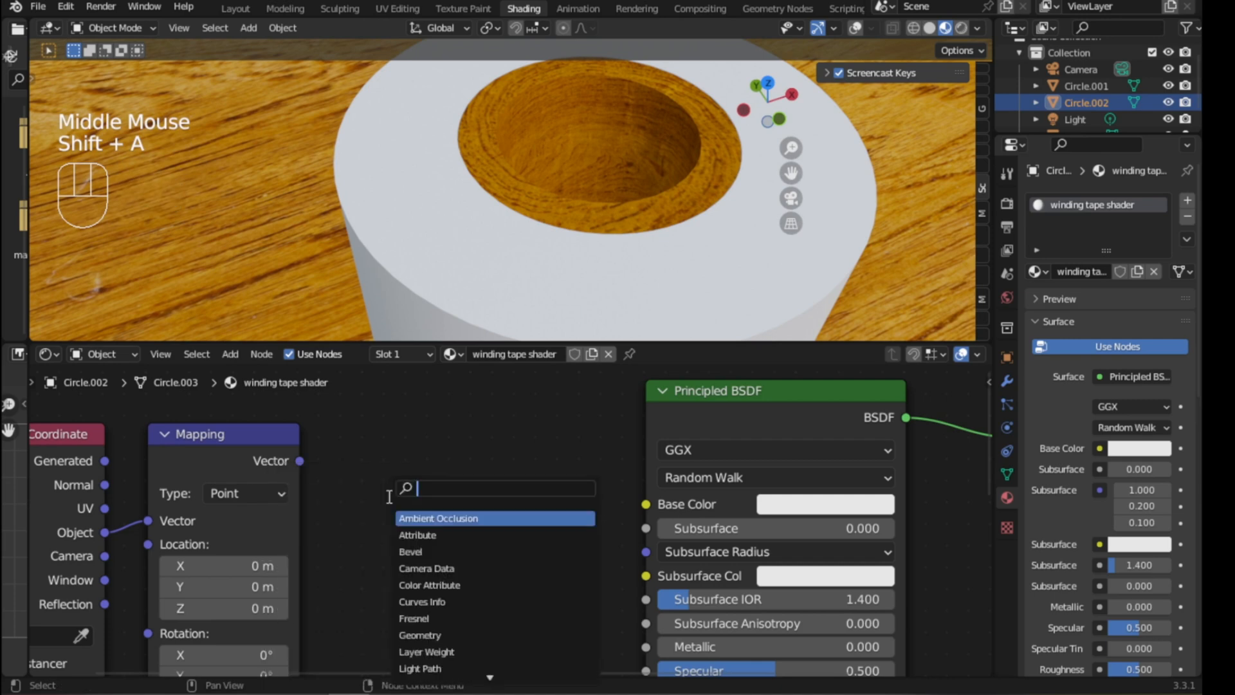
type("wave")
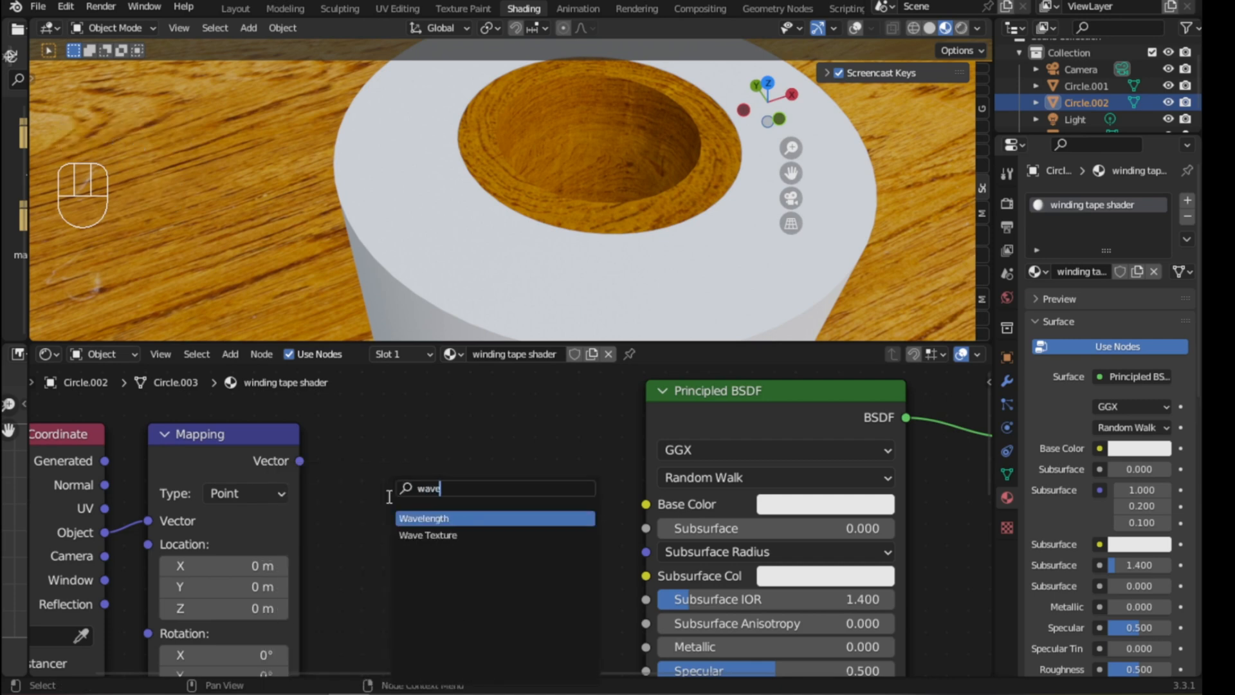
key("Down")
key("Return")
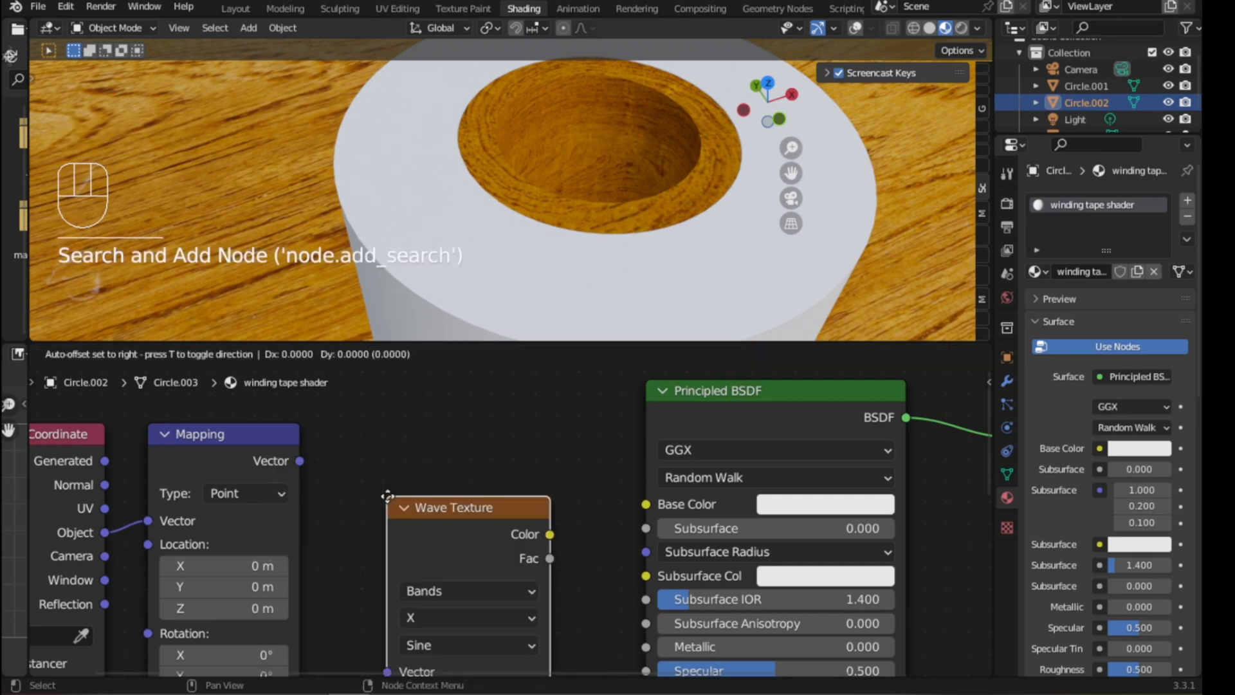
left_click(354, 439)
- Link the Mapping node's Vector to the Wave Texture's Vector and the Wave Texture's Color to the Principled BSDF's Base Color
scroll(308, 450, "down", 3)
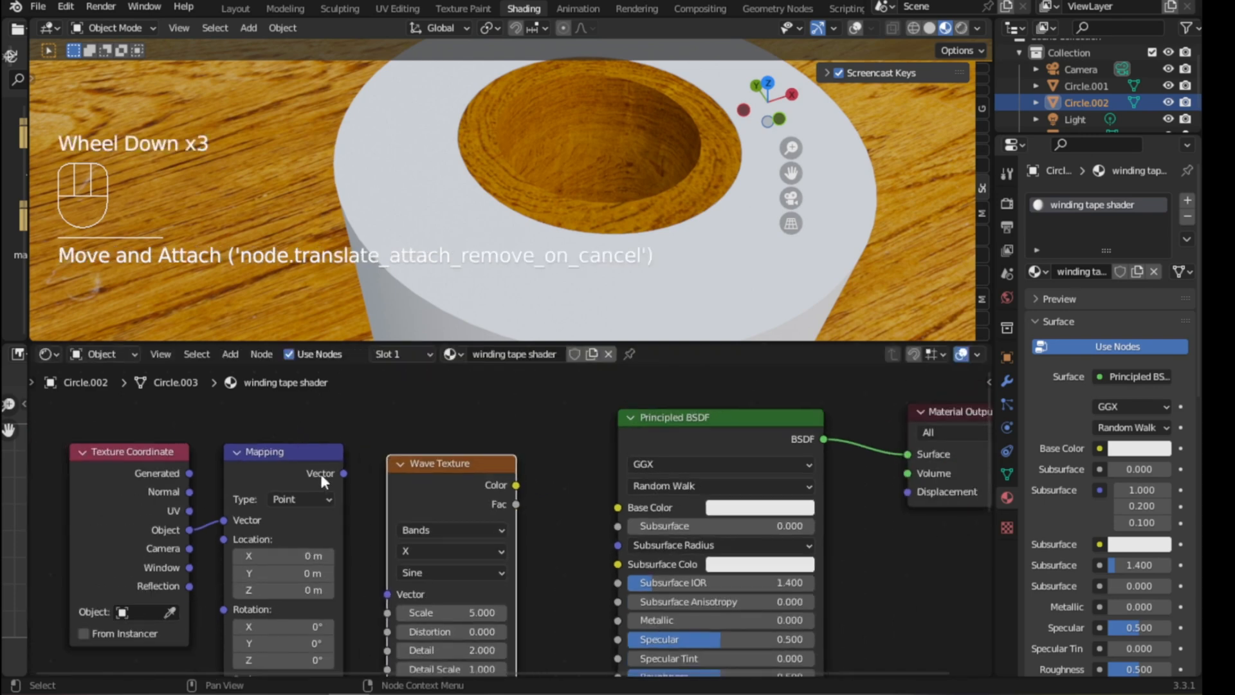
middle_click_drag(320, 473, 300, 469)
left_click_drag(309, 423, 353, 543)
scroll(489, 463, "down", 1)
left_click_drag(488, 450, 573, 466)
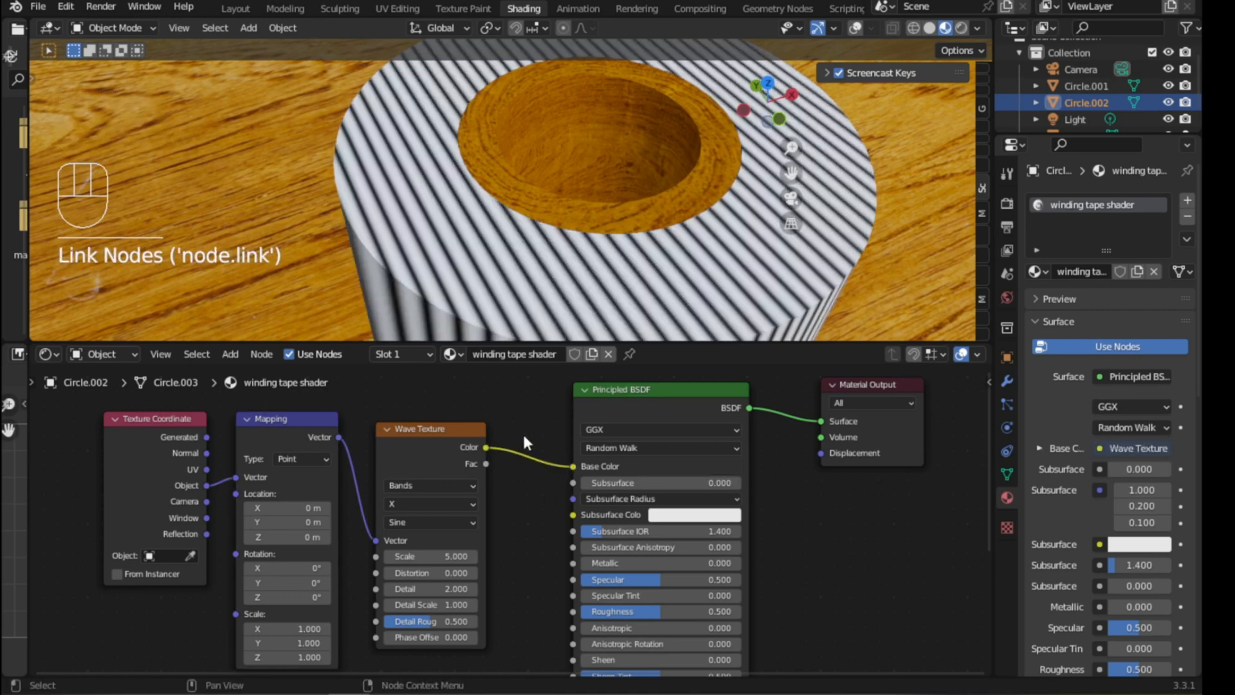
left_click_drag(620, 386, 633, 397)
- Set the Wave Texture's Scale to 88.4
scroll(368, 493, "up", 3)
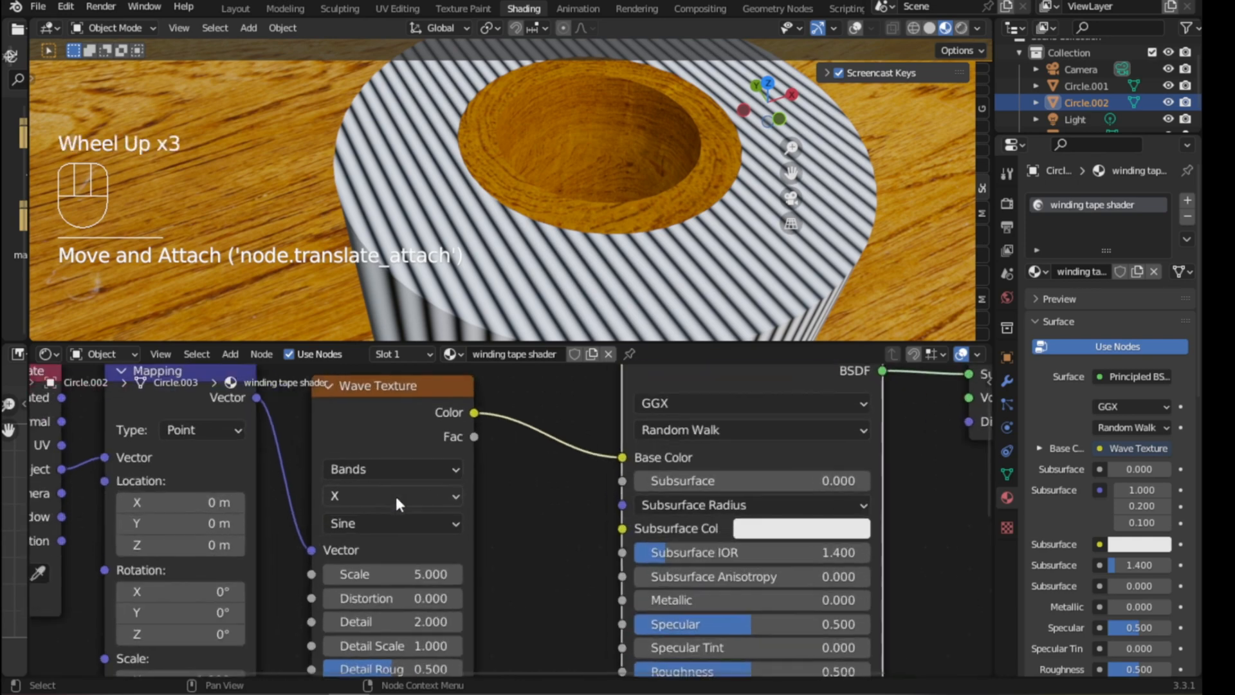
middle_click_drag(380, 506, 415, 515)
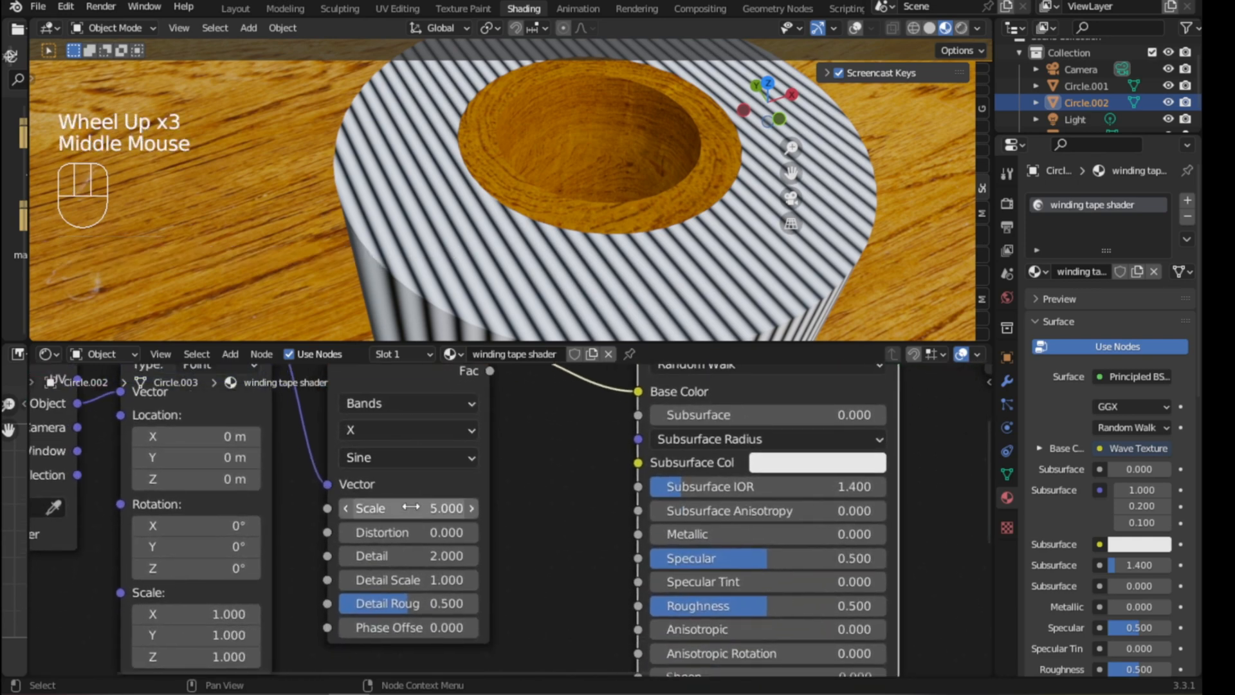
left_click(410, 508)
type("88.4")
key("Return")
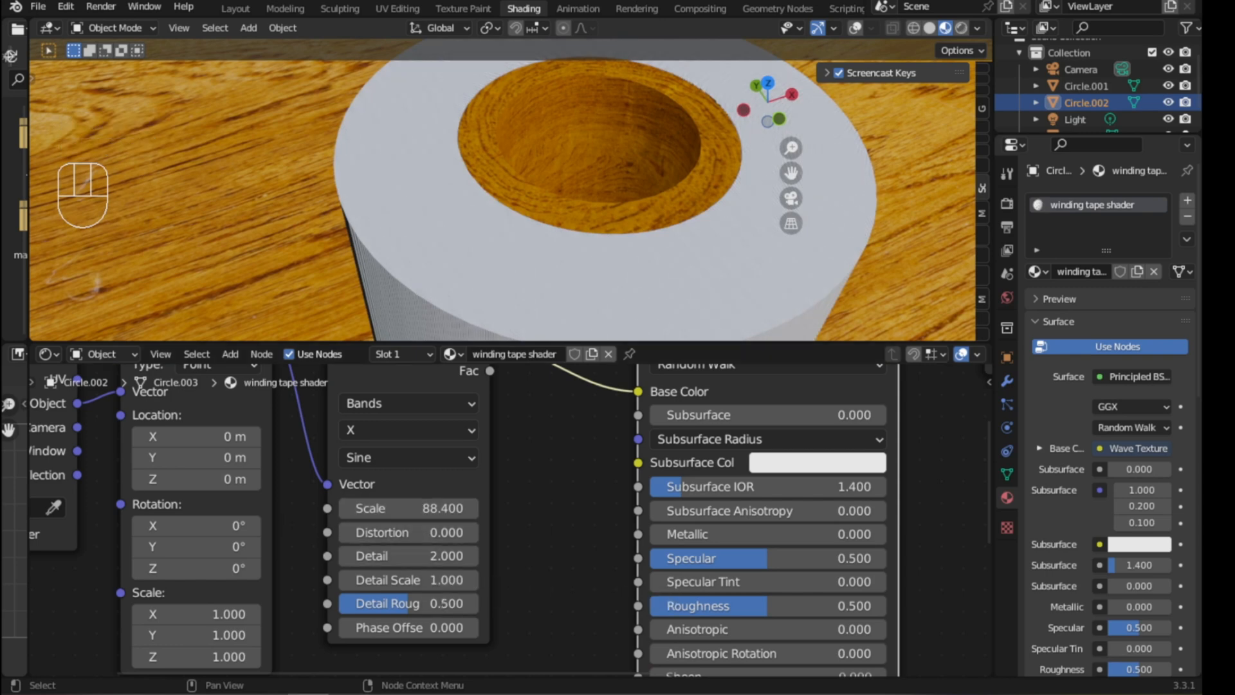
- Move the Texture Coordinate and Mapping nodes away from the Wave Texture to make room between them
scroll(307, 536, "down", 2)
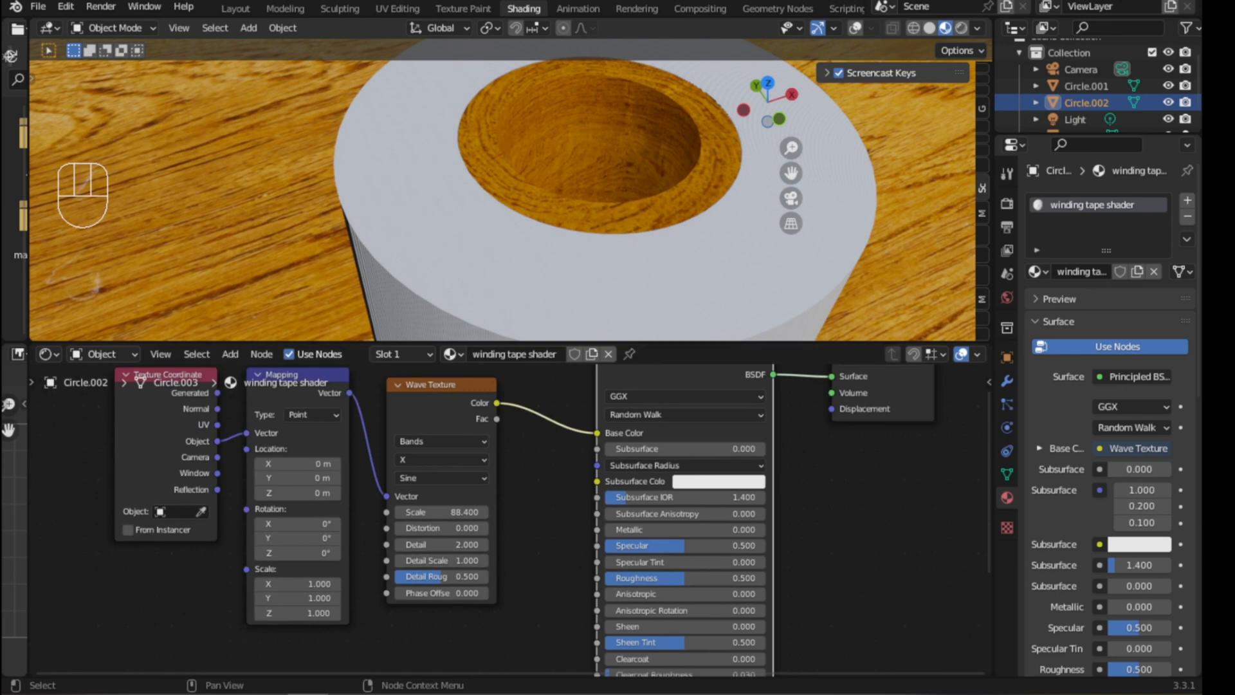
middle_click_drag(287, 508, 344, 489)
middle_click_drag(460, 302, 509, 241)
scroll(422, 505, "up", 1)
scroll(424, 513, "up", 1)
middle_click_drag(406, 498, 454, 507)
left_click_drag(215, 410, 102, 411)
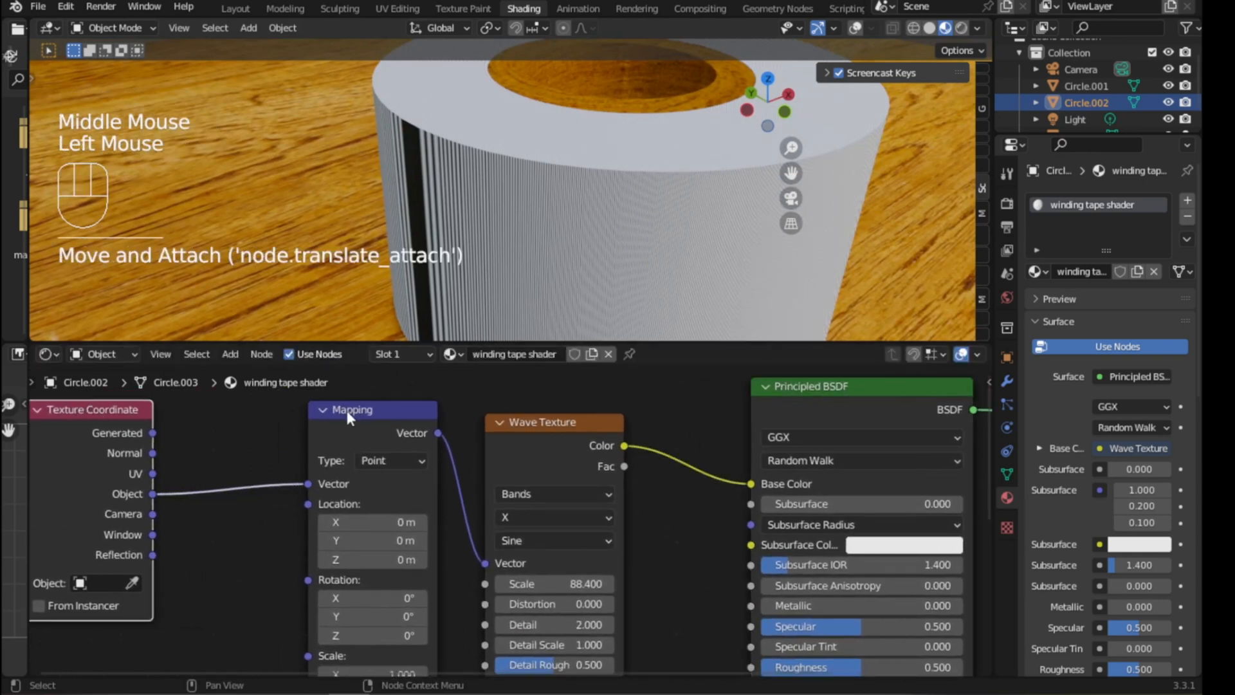
left_click_drag(346, 410, 240, 434)
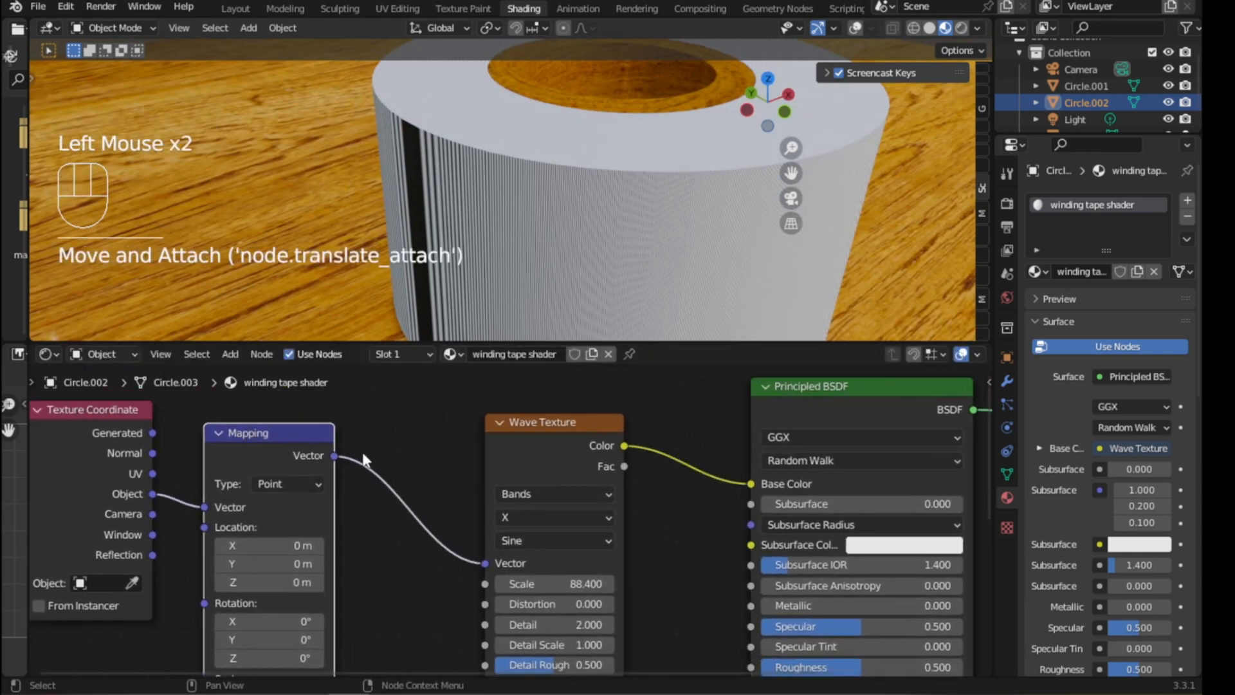
- Insert a Gradient Texture node between the Mapping and Wave Texture nodes and set its type to Spherical
scroll(370, 448, "down", 1)
key("shift+a")
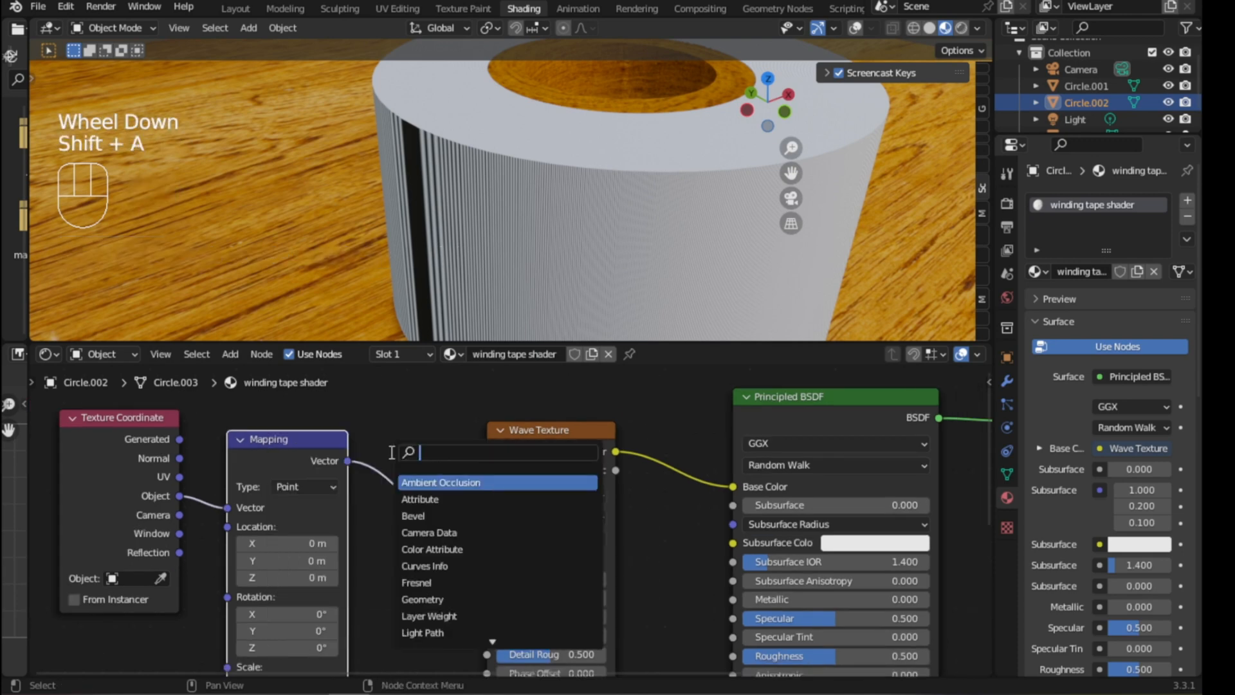
type("gra")
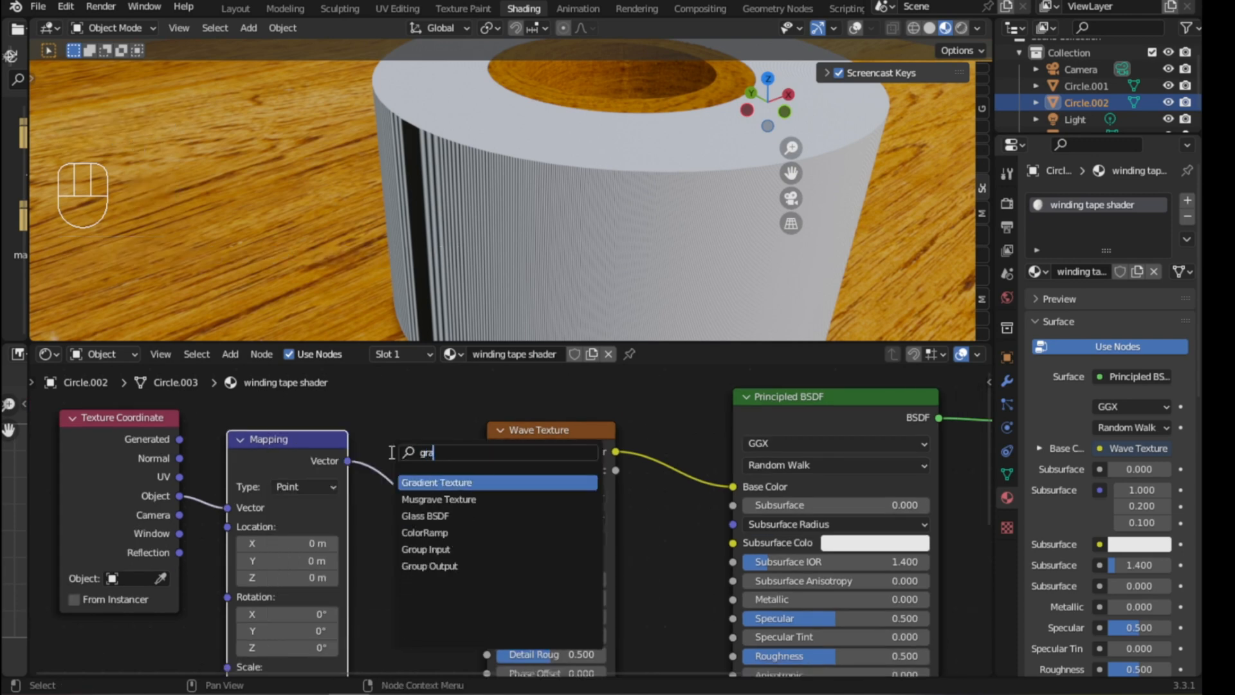
key("Return")
left_click(414, 435)
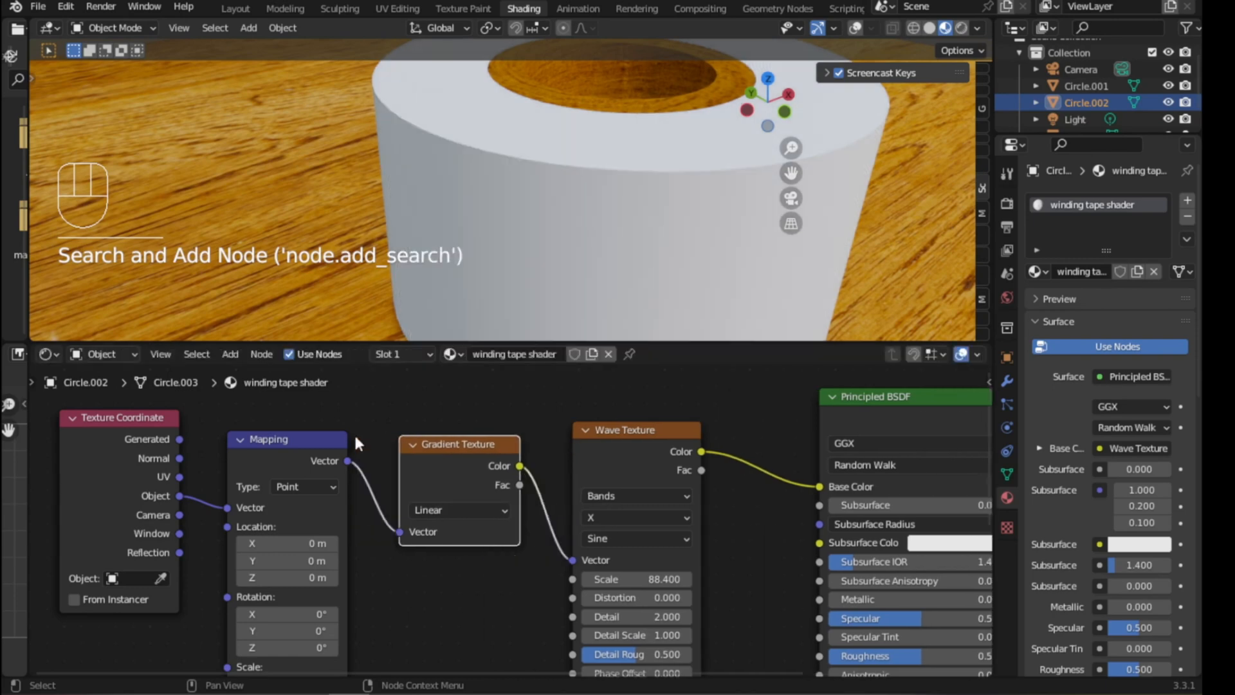
scroll(453, 499, "up", 3)
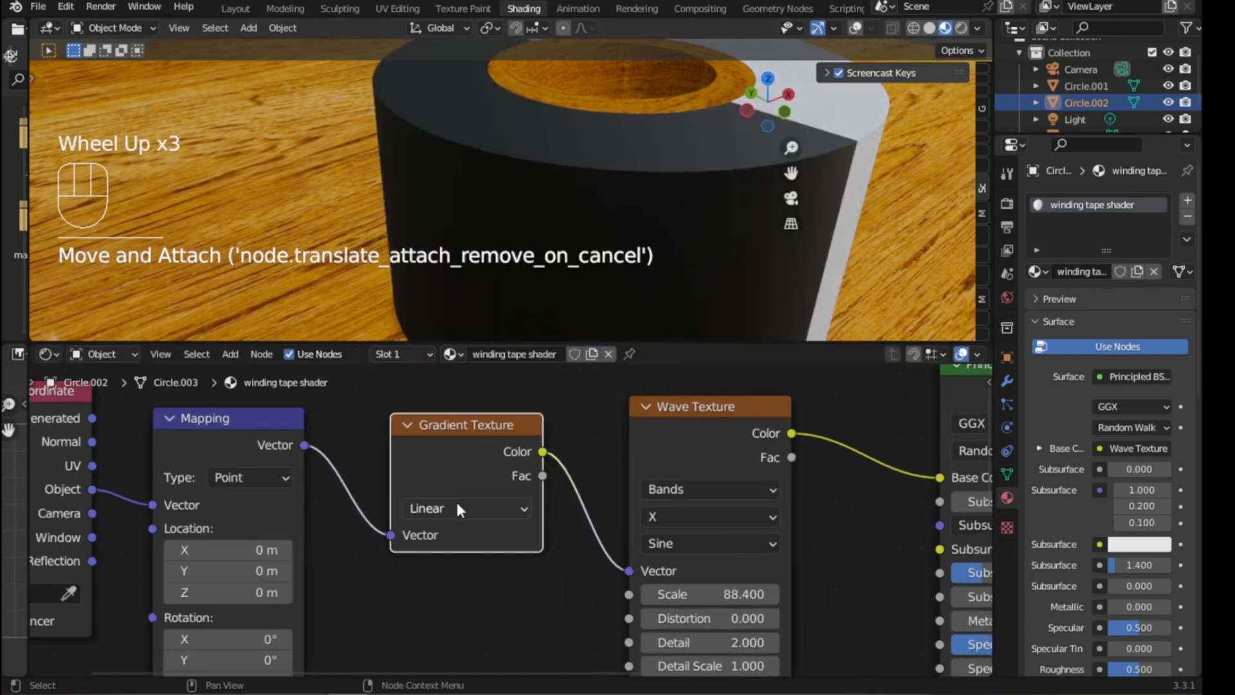
left_click(453, 499)
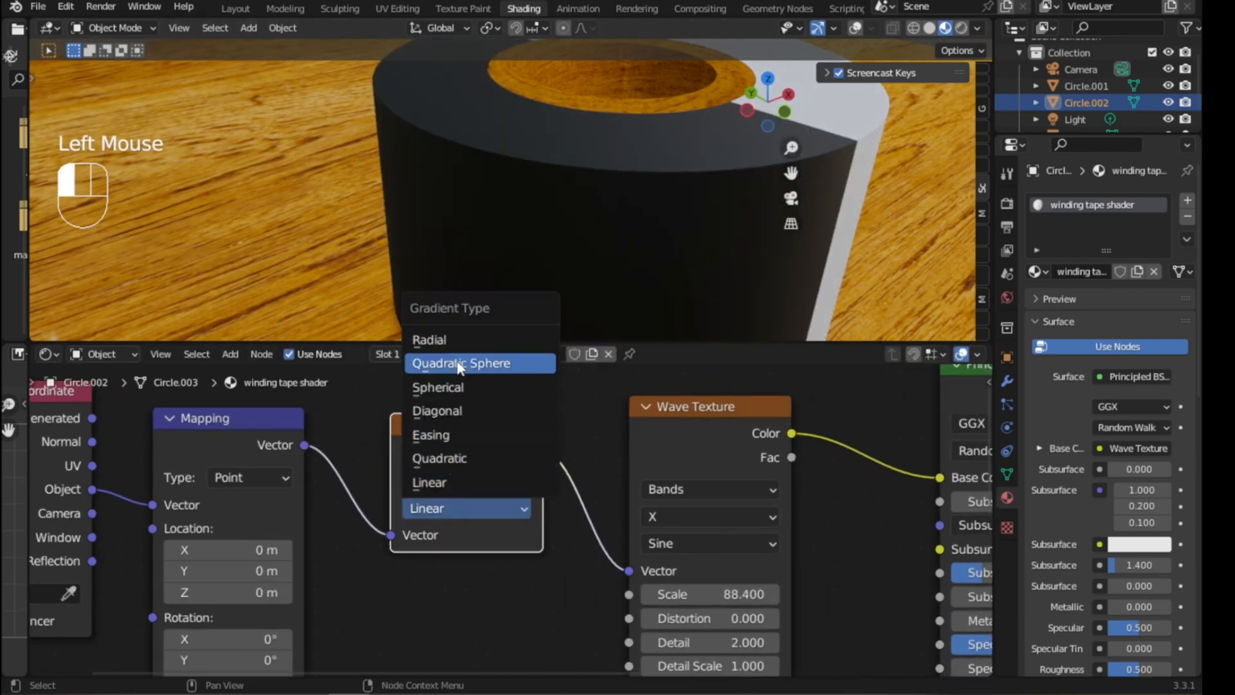
left_click(438, 386)
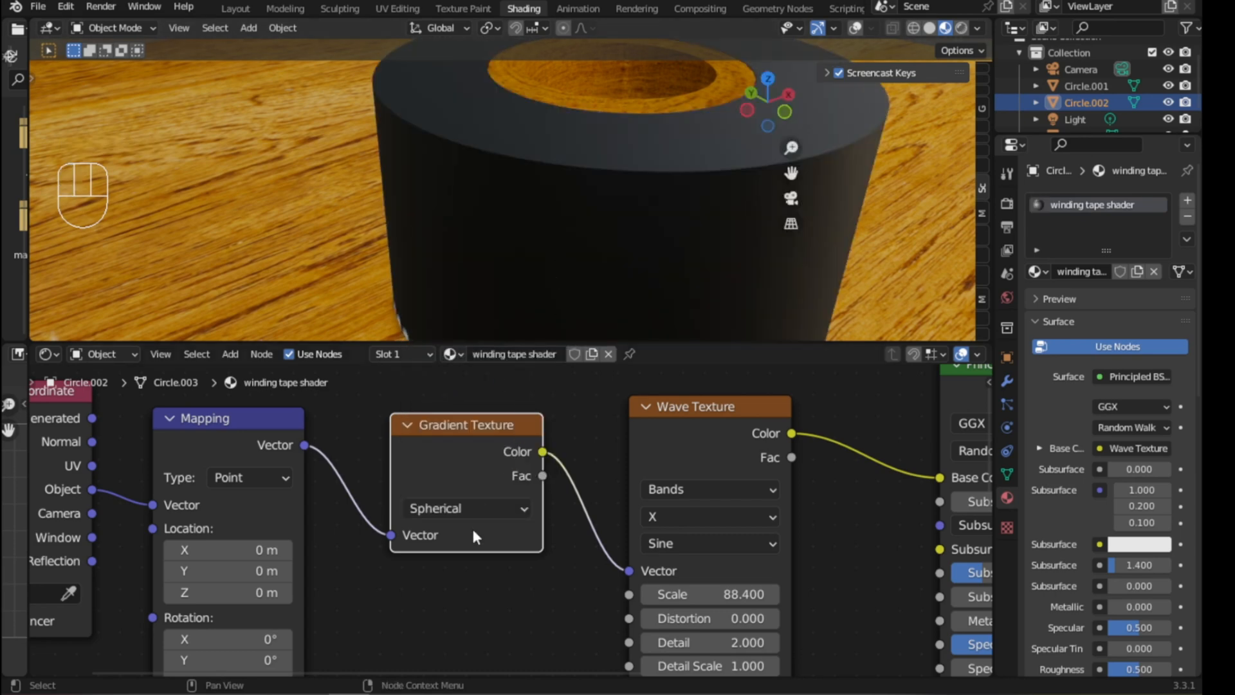
- Set the Wave Texture's Distortion to 15.9
scroll(472, 526, "down", 3)
middle_click_drag(472, 526, 411, 496)
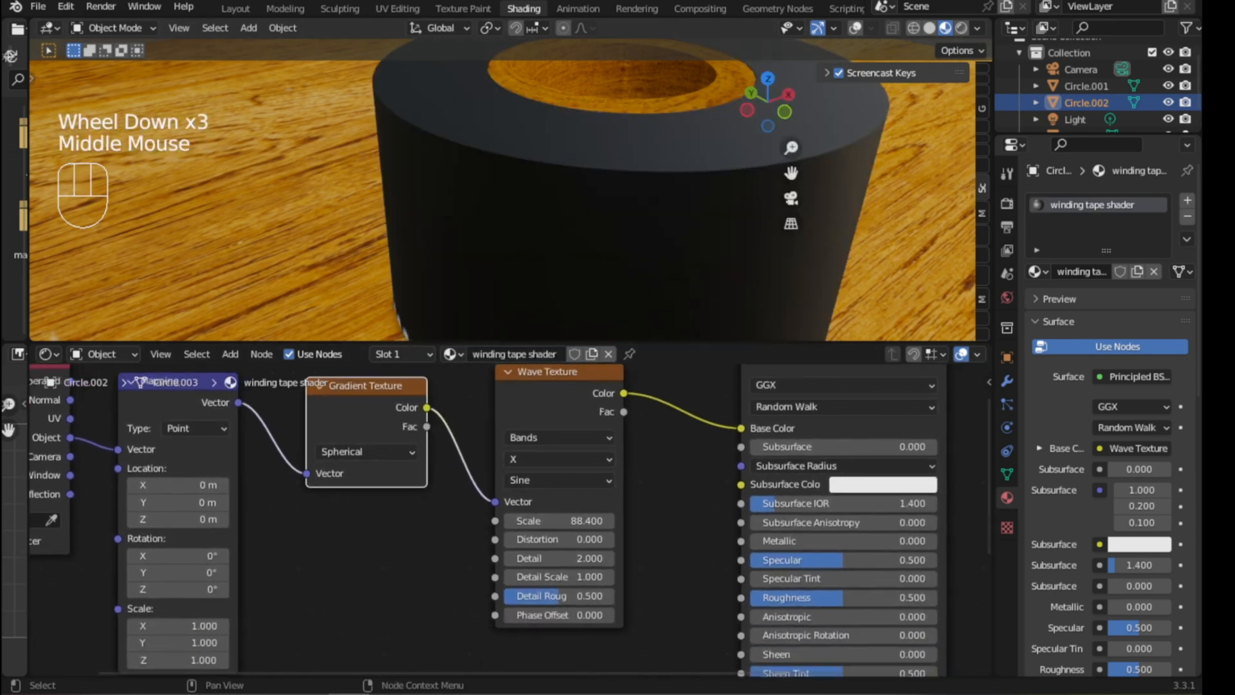
left_click(570, 539)
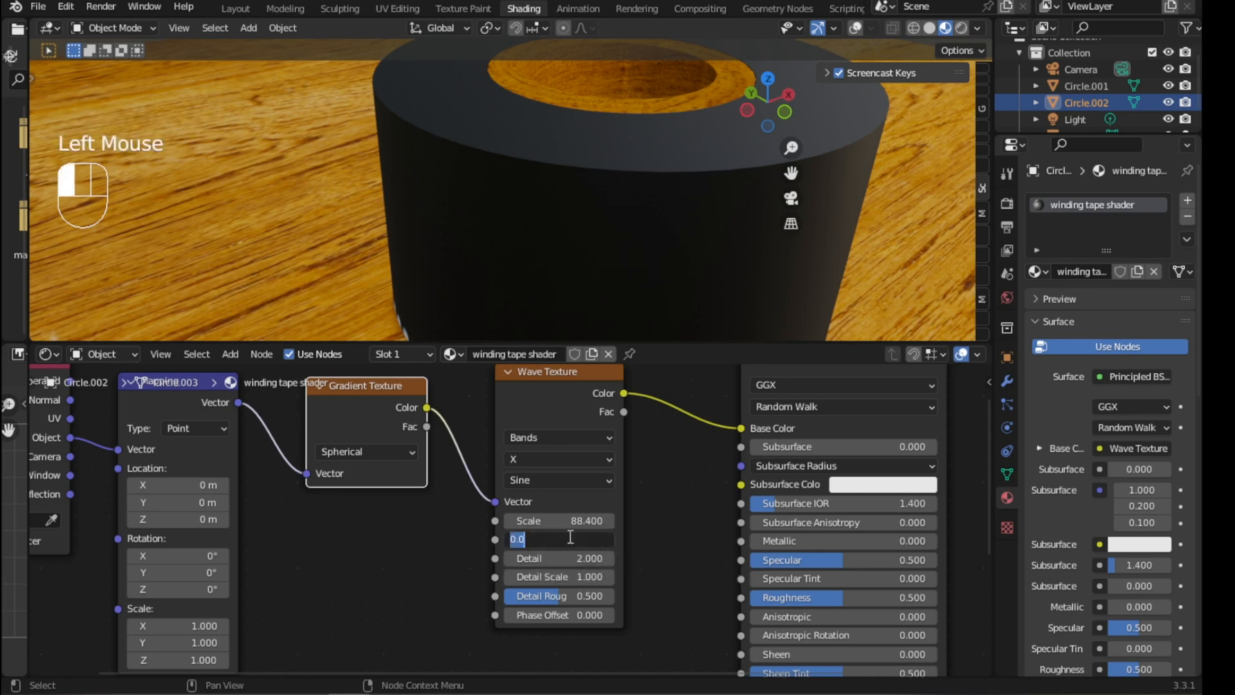
type("15.9")
key("Return")
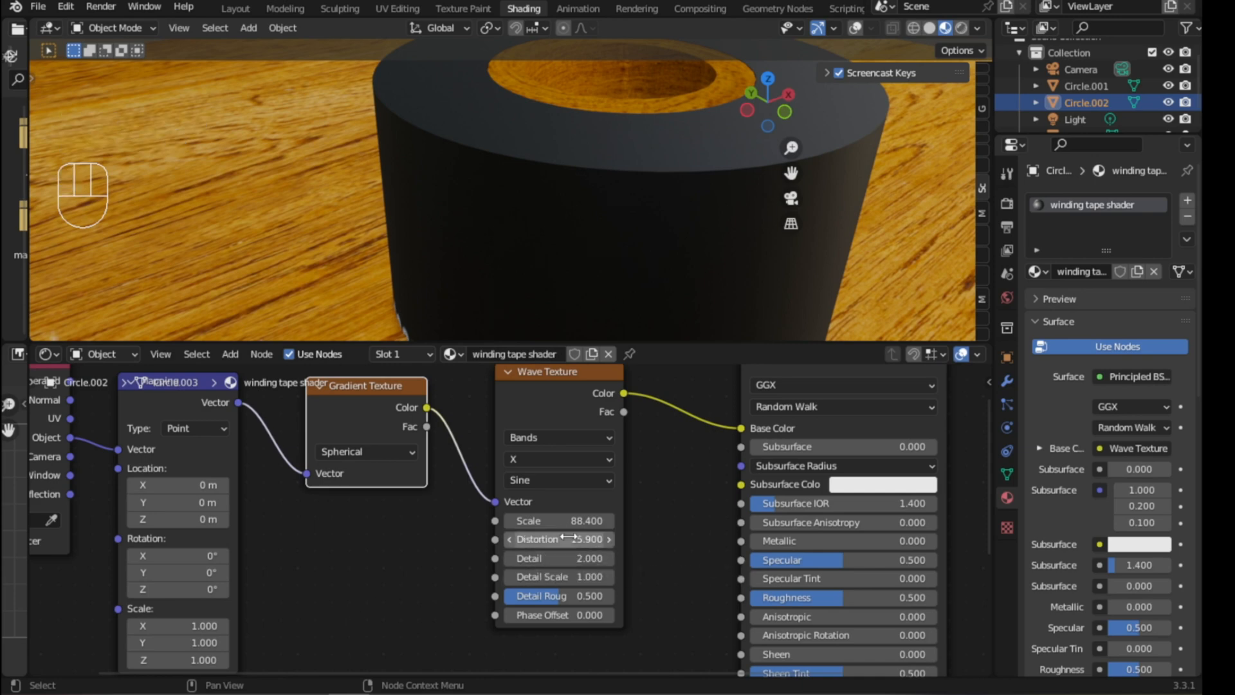
- Set the Wave Texture's Detail Scale to 0.81 and its Detail Roughness to 0.59
left_click(570, 577)
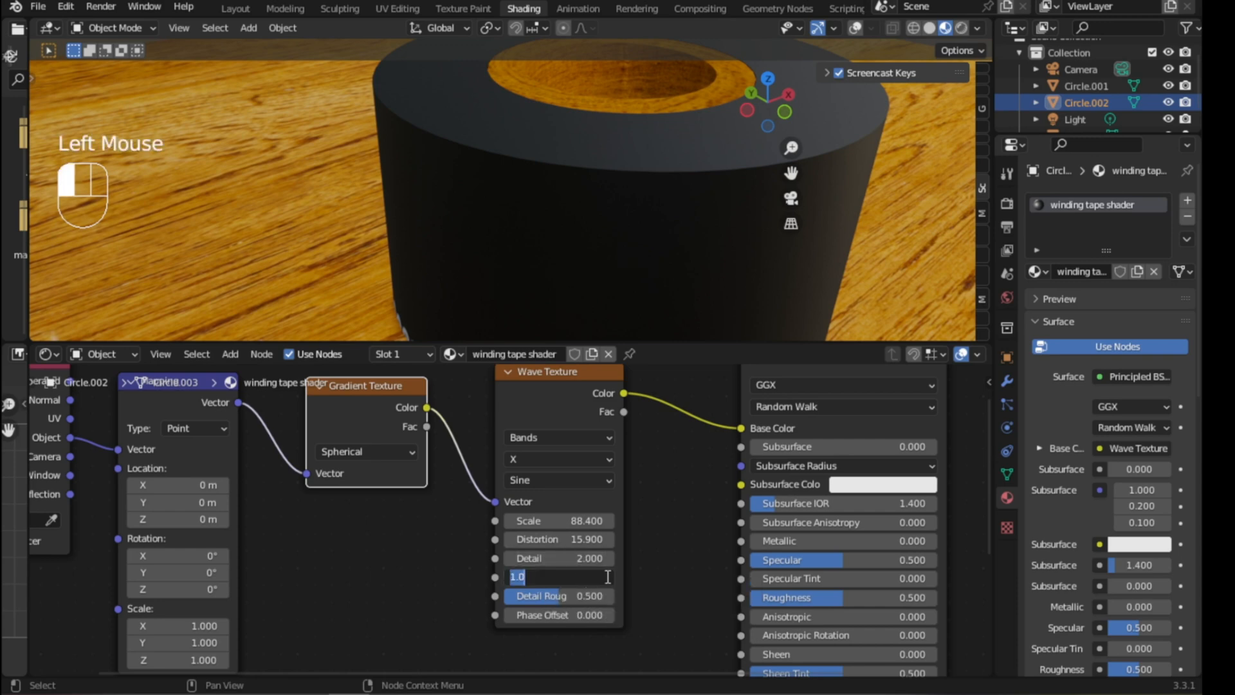
type(".81")
key("Return")
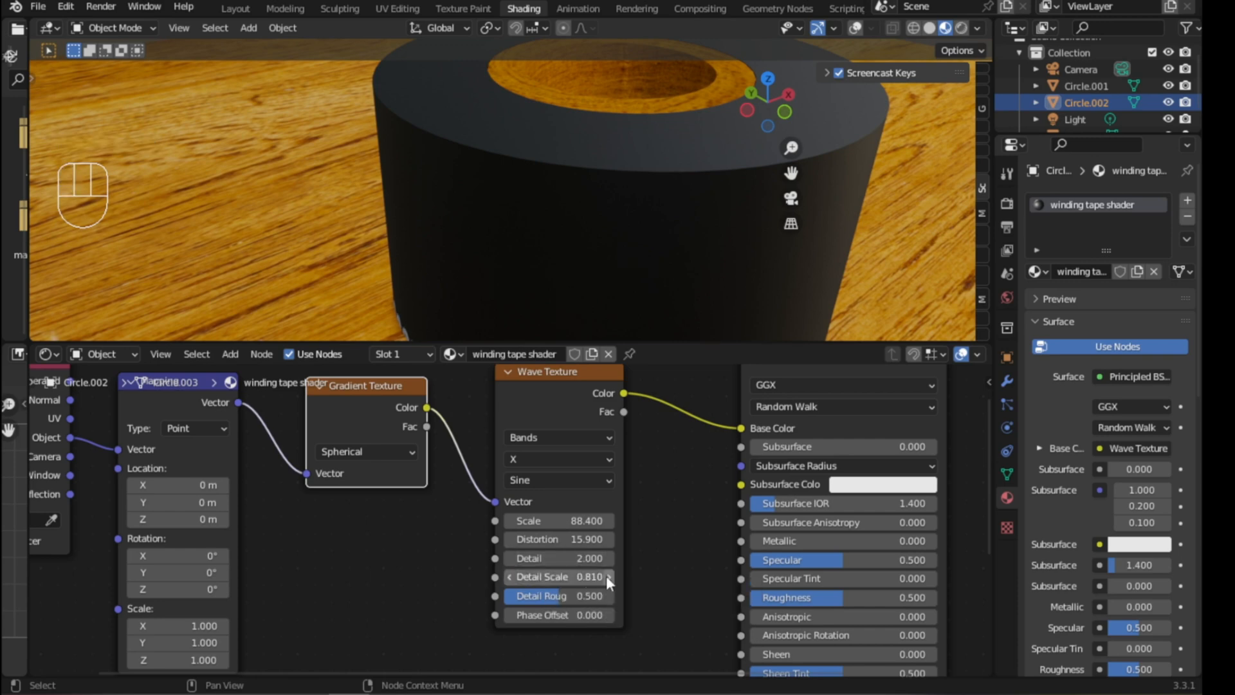
scroll(536, 176, "down", 2)
mouse_move(528, 202)
middle_mouse_down()
mouse_move(527, 148)
mouse_move(526, 182)
middle_mouse_up()
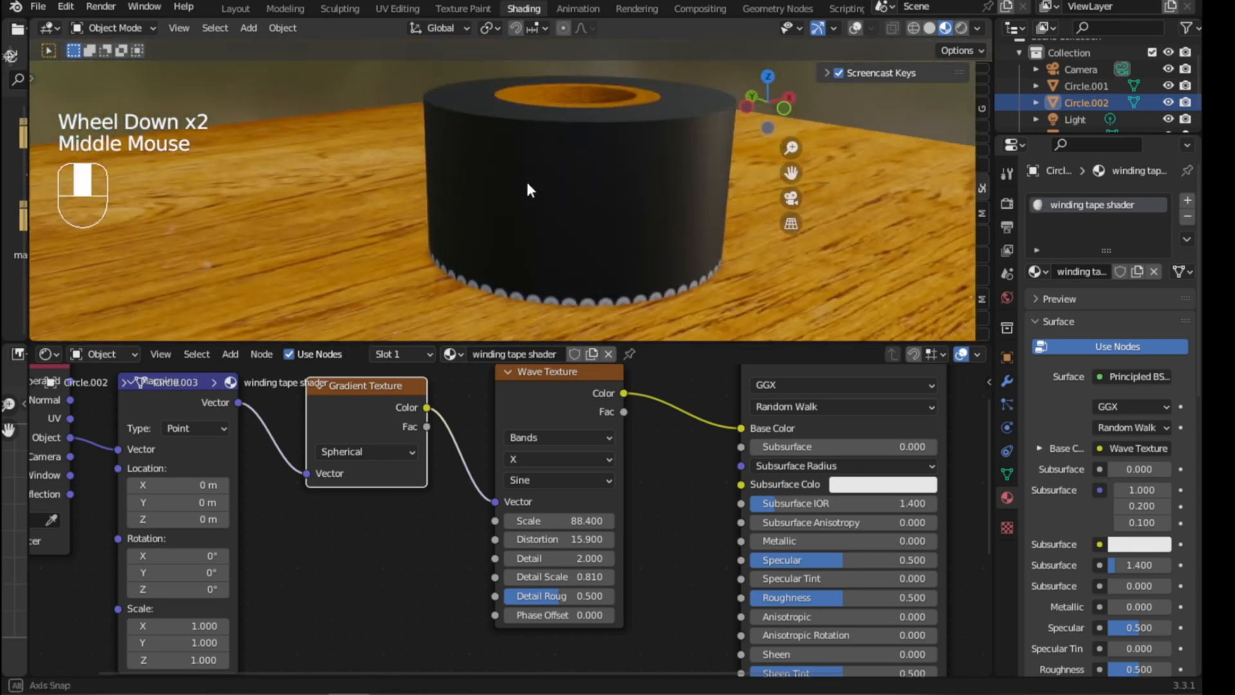
left_click(583, 596)
type(".590")
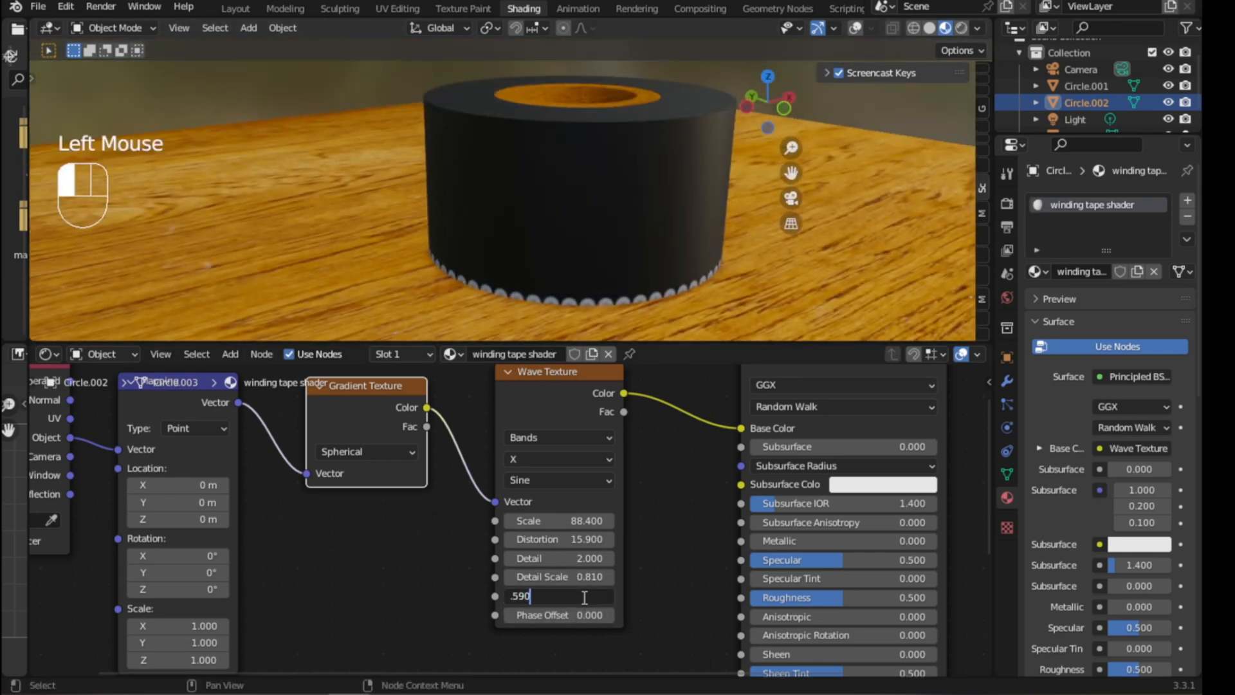
key("Return")
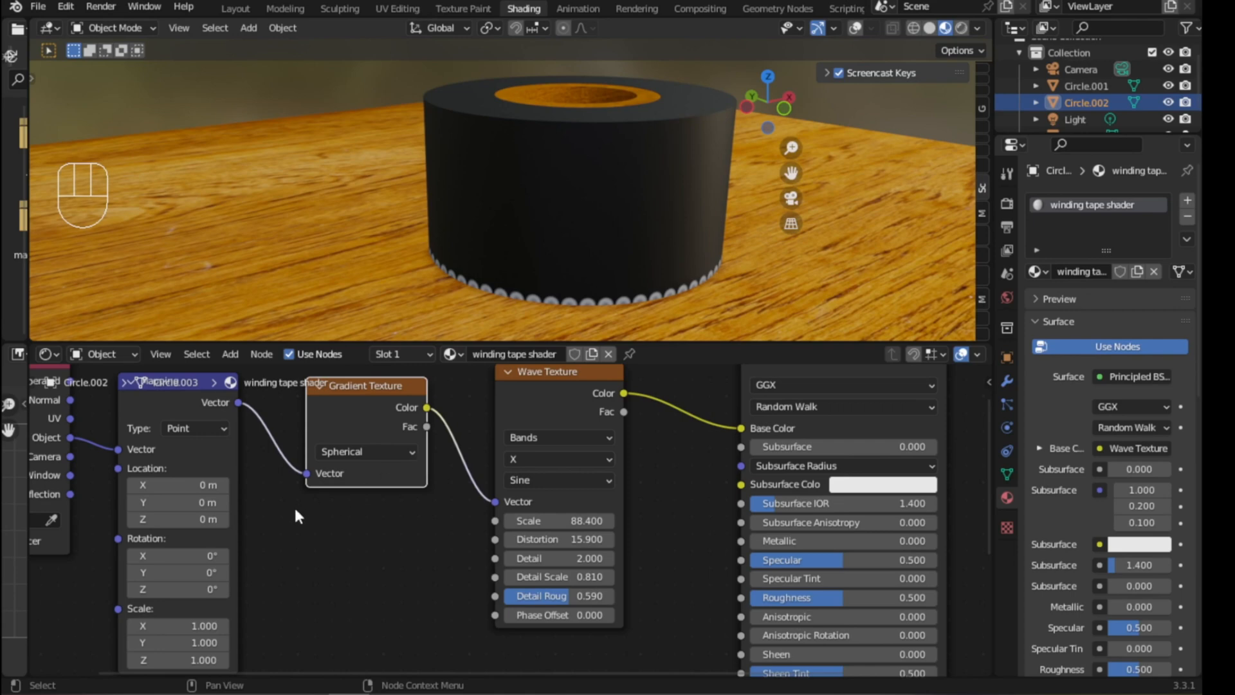
- Save the Blender file with the updated wave texture settings
scroll(296, 516, "down", 1)
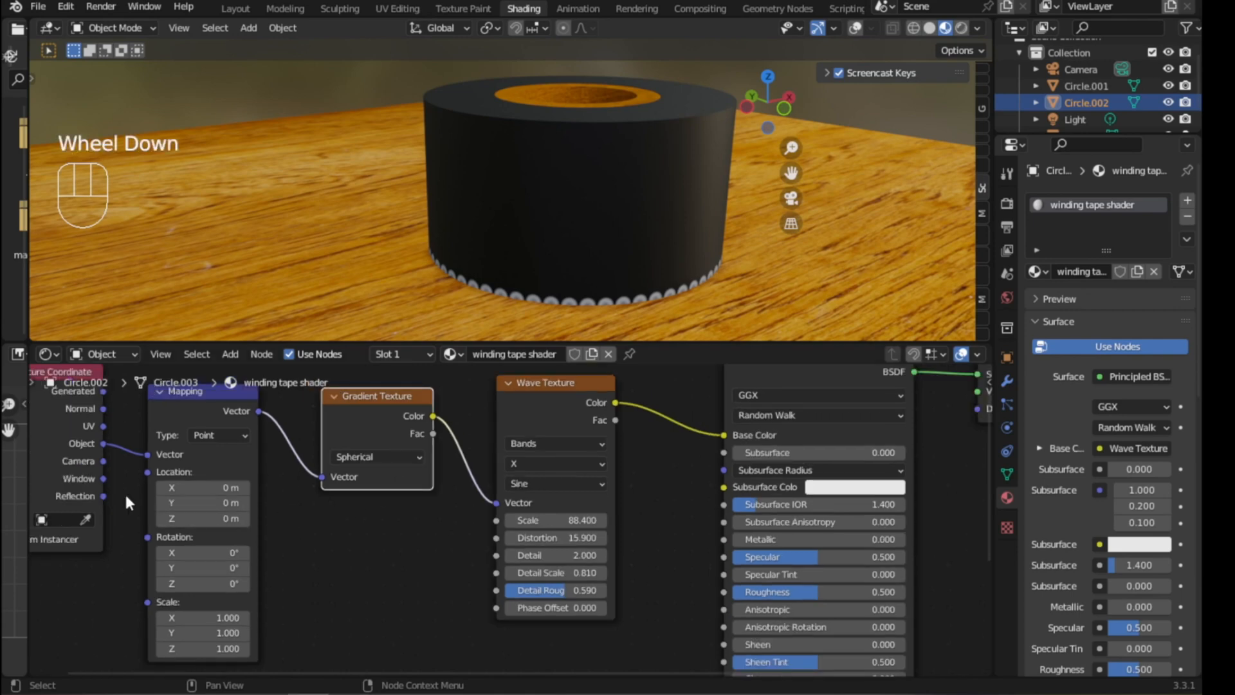
middle_click_drag(288, 569, 331, 605)
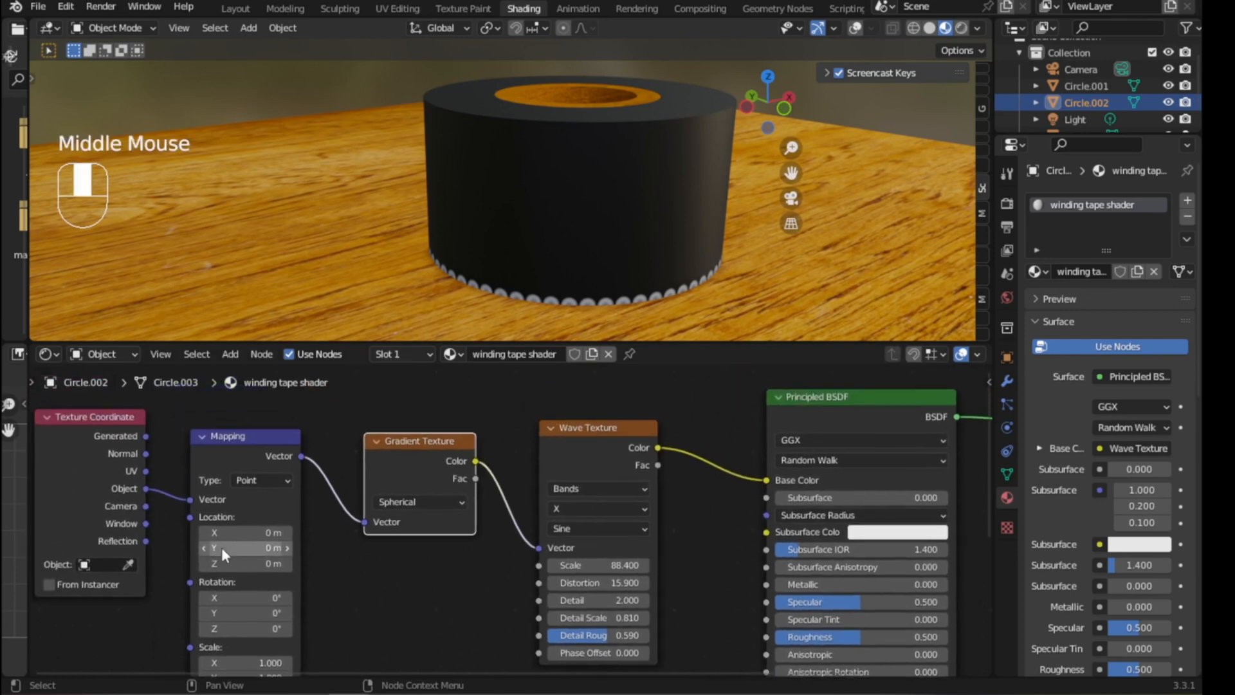
key("ctrl+s")
- Move the Material Output and Principled BSDF nodes away from the Wave Texture to make room between them
mouse_move(522, 254)
middle_mouse_down()
mouse_move(523, 267)
mouse_move(537, 256)
middle_mouse_up()
middle_click_drag(603, 631, 519, 548)
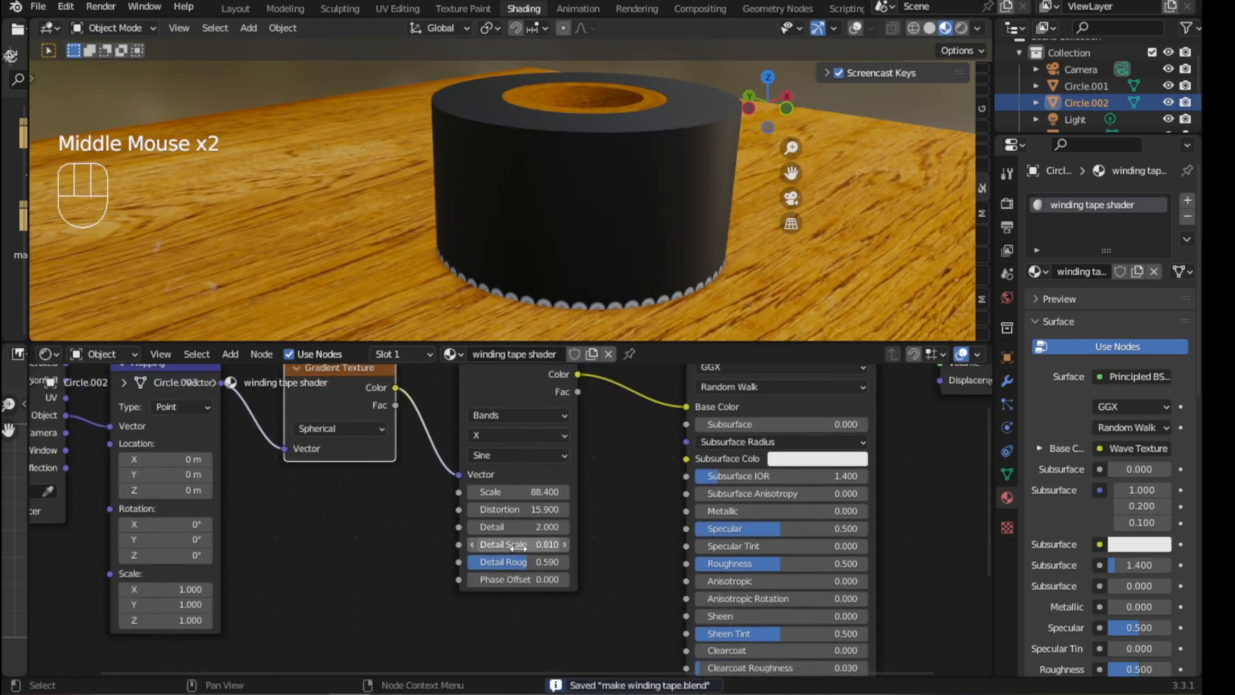
scroll(514, 527, "up", 3)
middle_click_drag(479, 492, 506, 560)
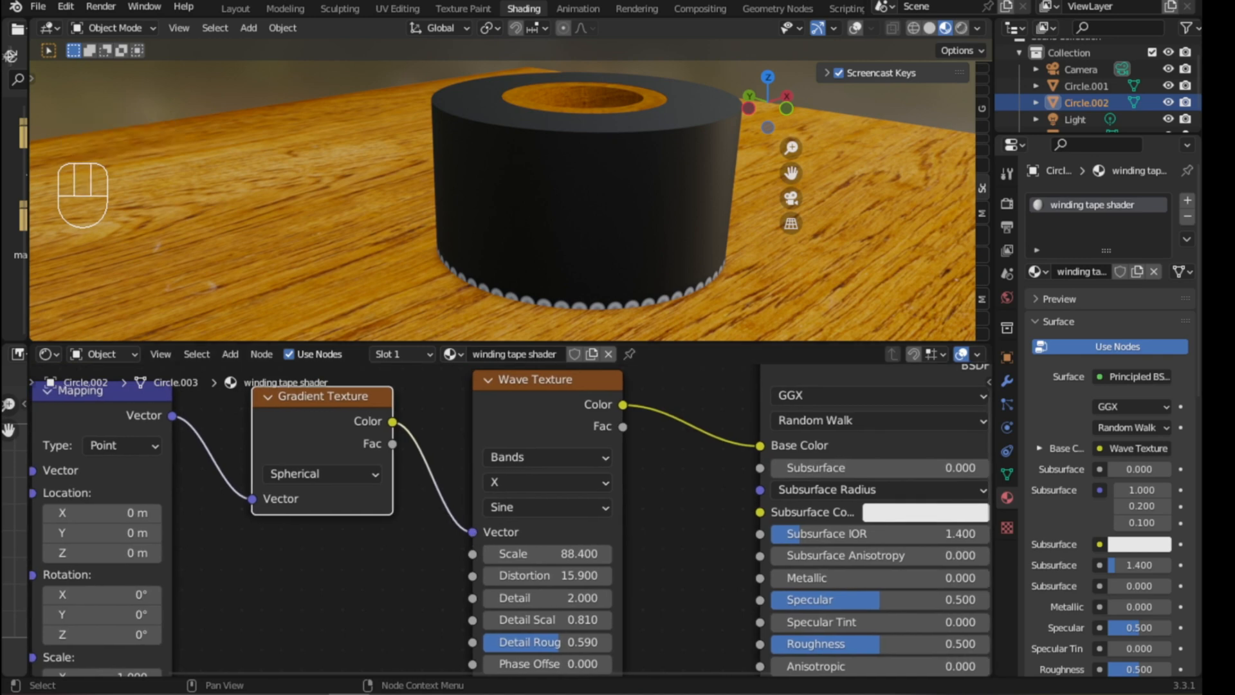
middle_click_drag(604, 568, 580, 496)
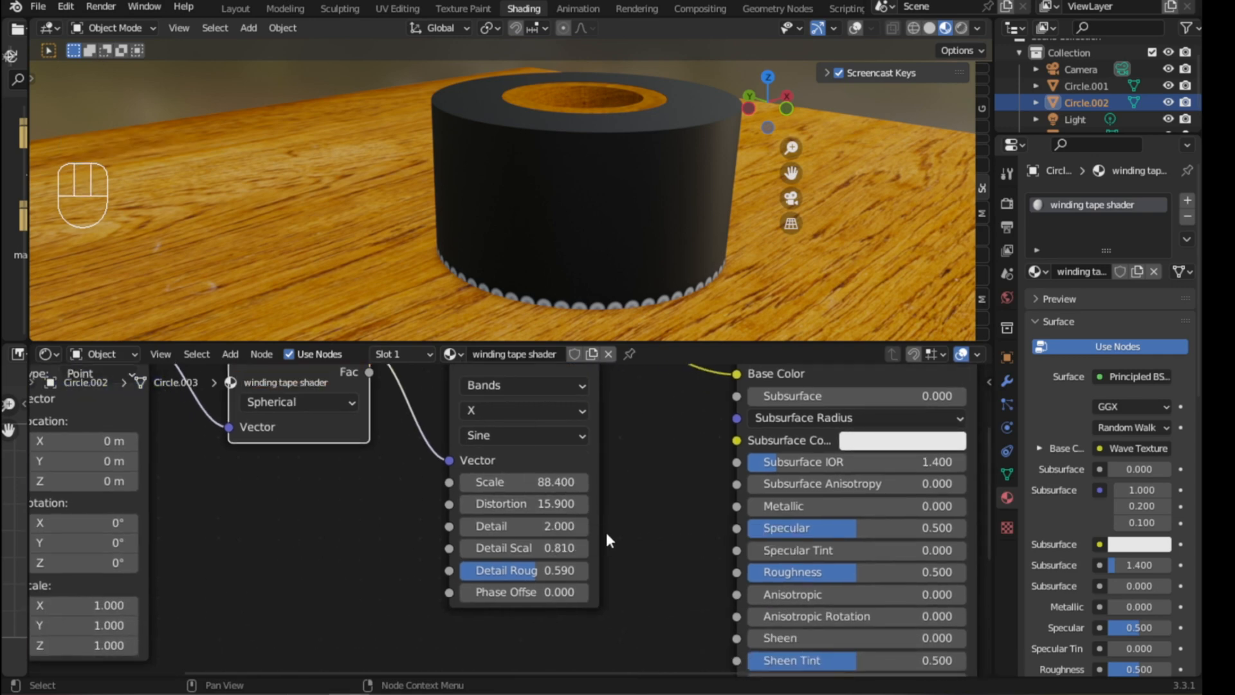
scroll(598, 531, "down", 5)
middle_click_drag(576, 525, 539, 559)
left_click_drag(773, 425, 840, 425)
left_click_drag(665, 435, 729, 450)
- Add a ColorRamp node and place it unconnected below the link between the Wave Texture and the Principled BSDF
key("shift+a")
left_click(561, 499)
type("c")
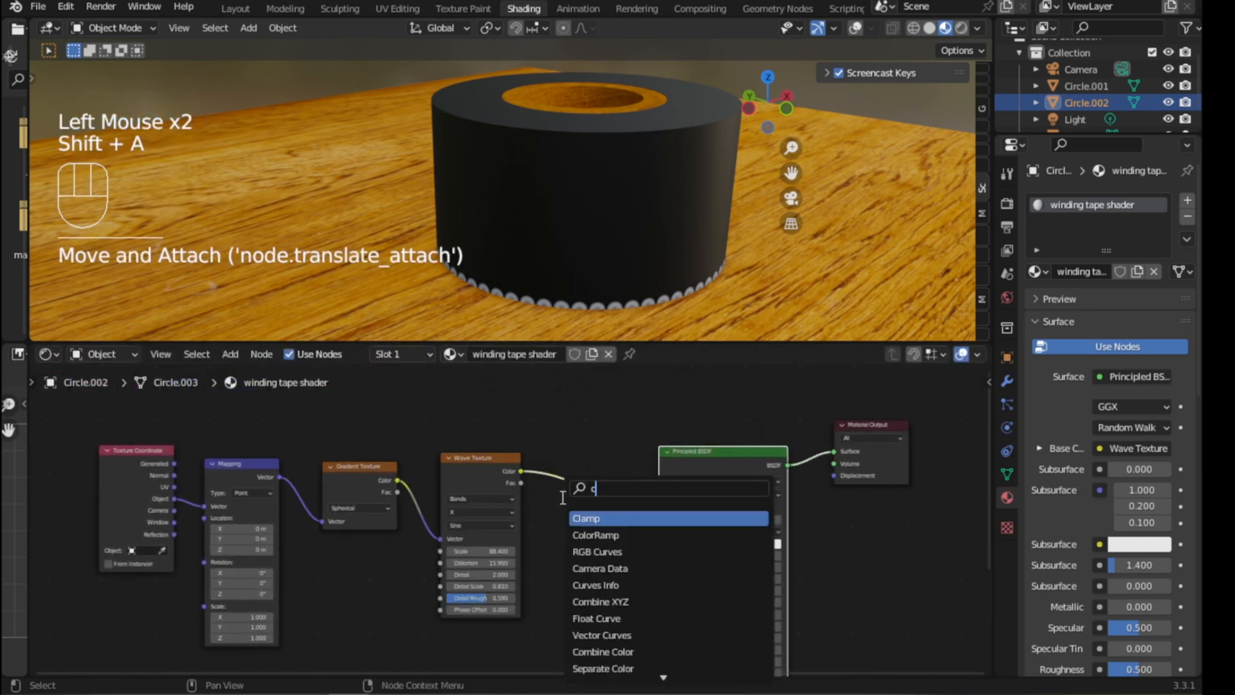
type("olo")
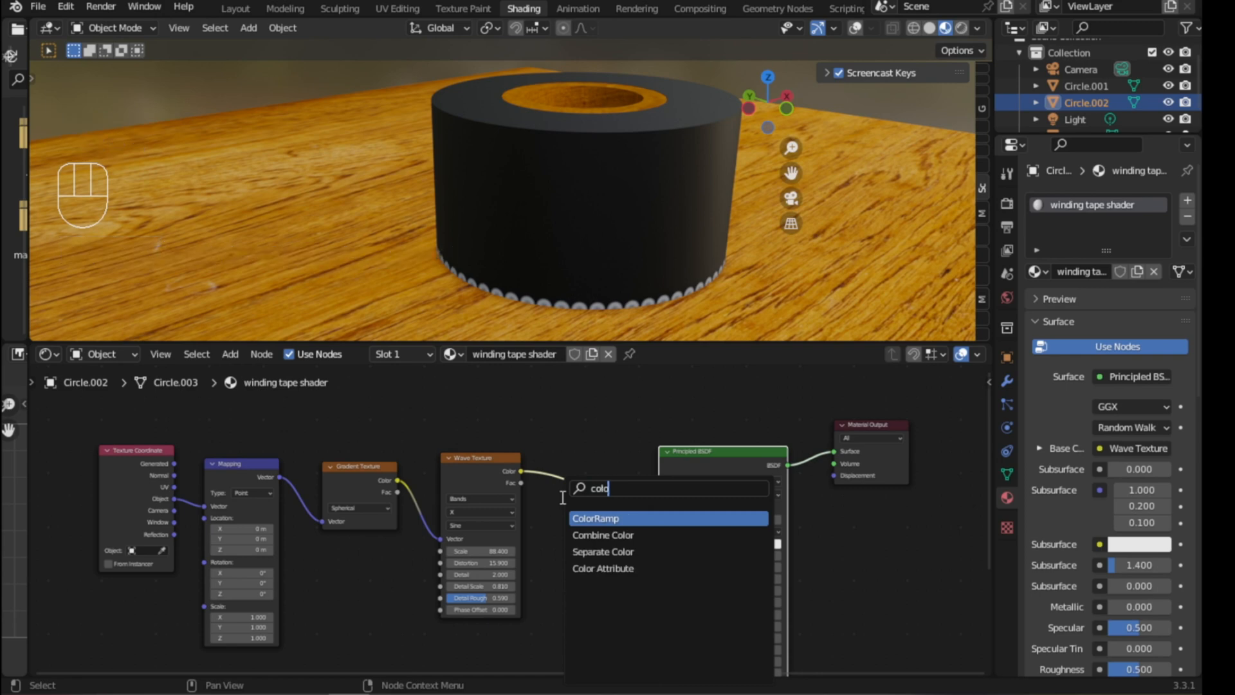
key("Return")
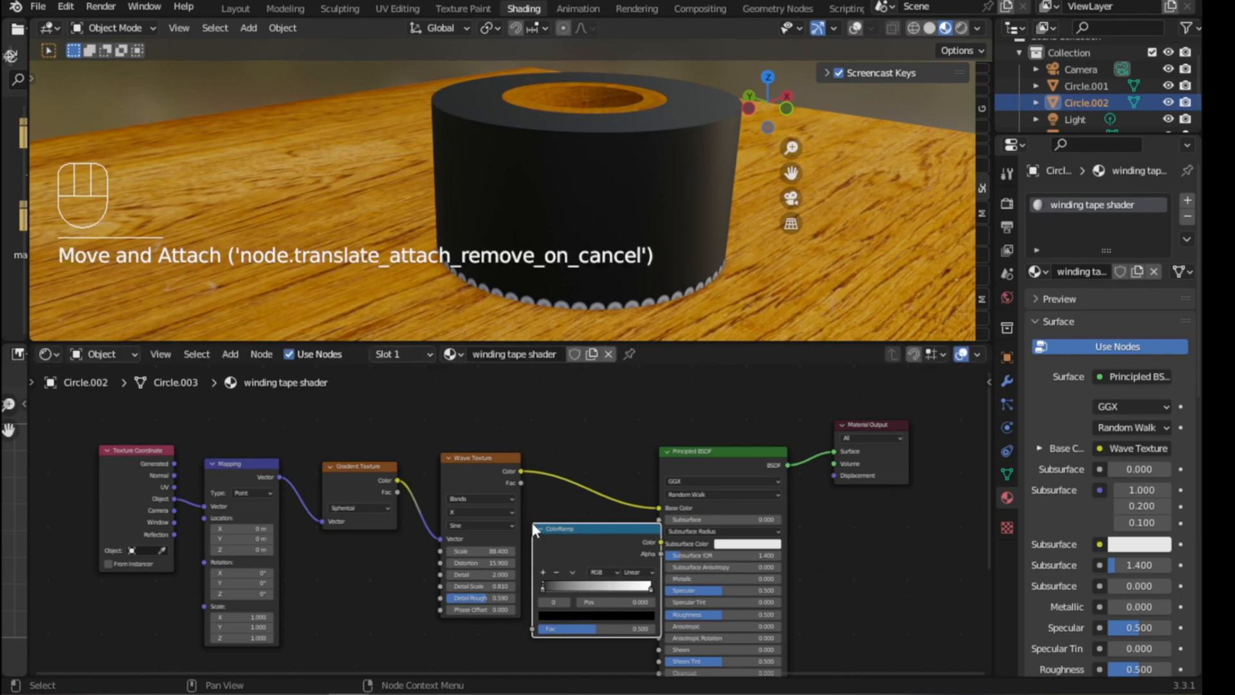
left_click(530, 519)
- Turn on the viewport overlays and activate the Move tool for the tape object
middle_click_drag(595, 278, 505, 314)
scroll(583, 137, "up", 4)
scroll(496, 220, "up", 3)
scroll(496, 220, "down", 3)
scroll(496, 209, "down", 3)
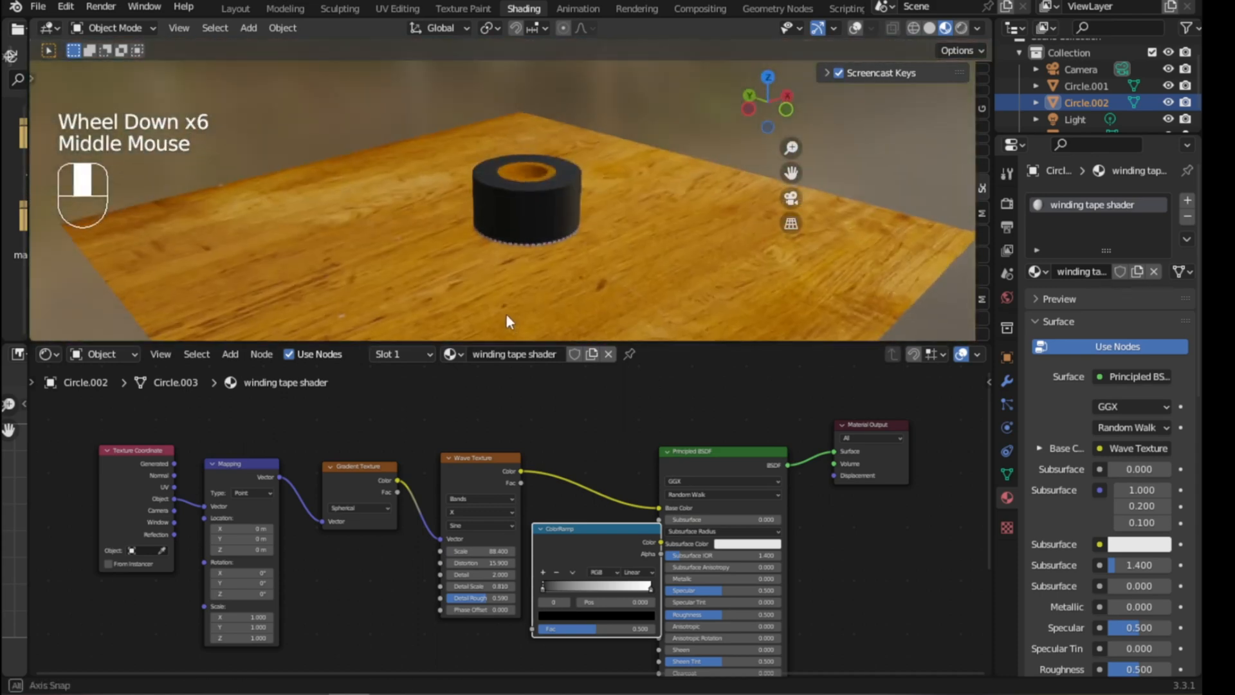
scroll(542, 202, "up", 2)
scroll(543, 206, "up", 2)
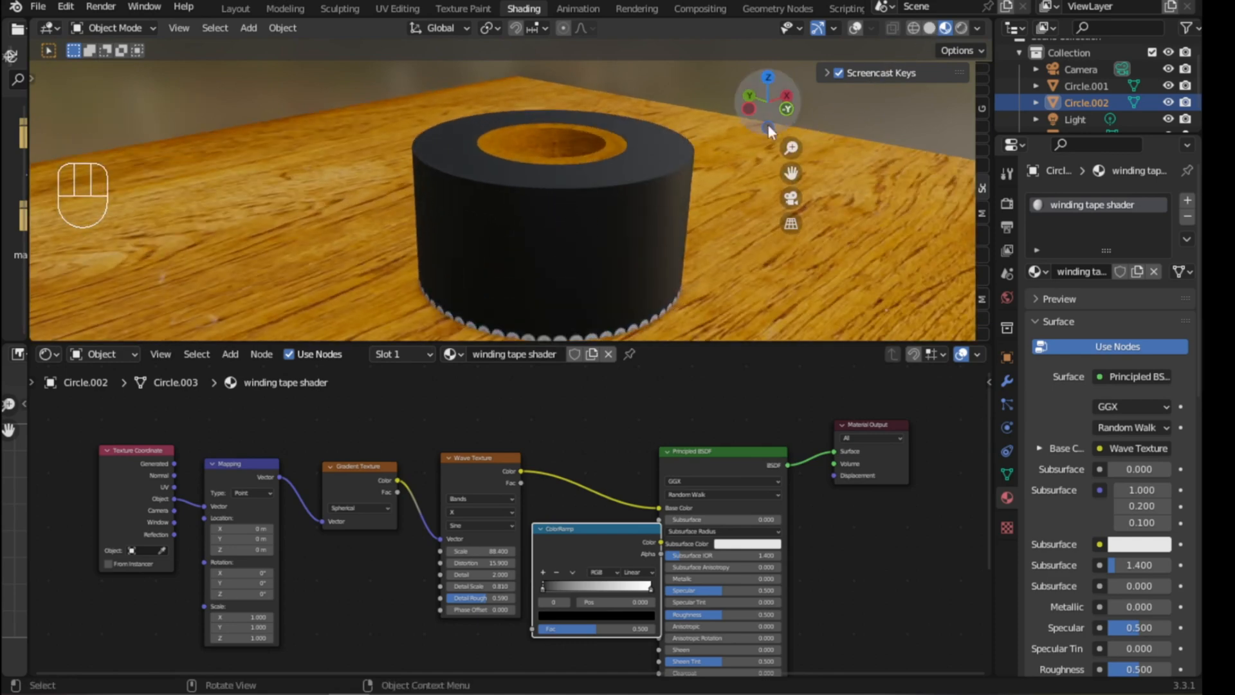
left_click(593, 218)
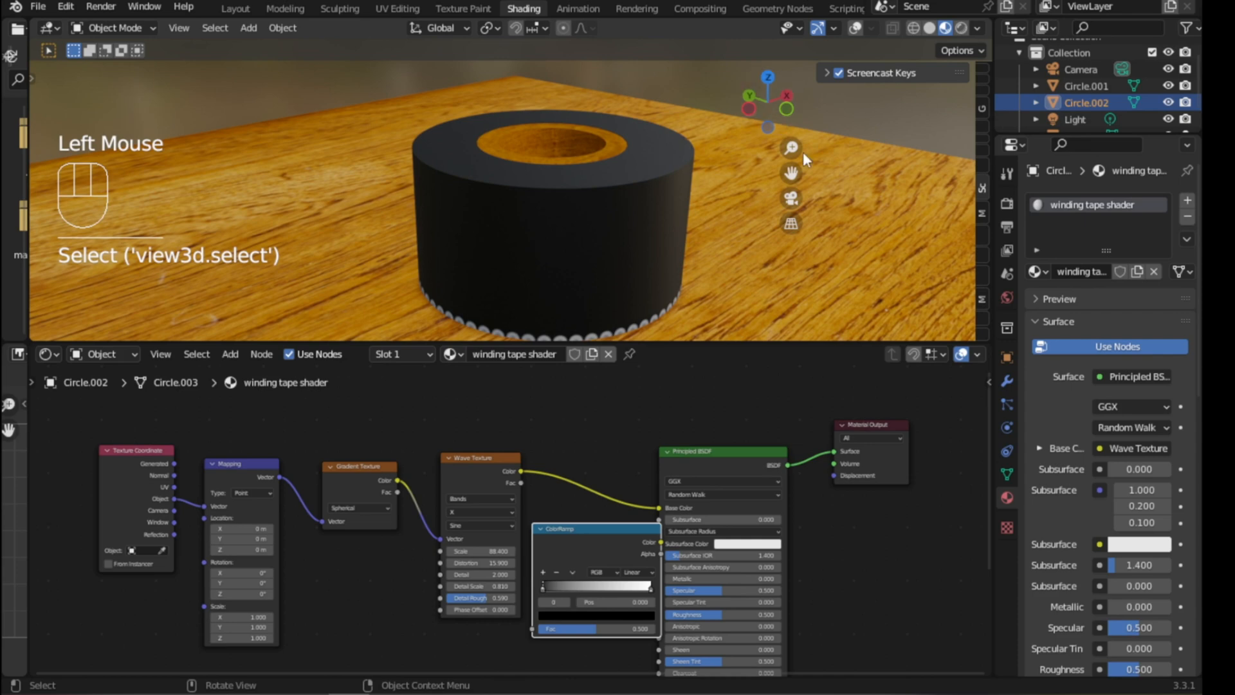
left_click(855, 27)
scroll(514, 229, "down", 4)
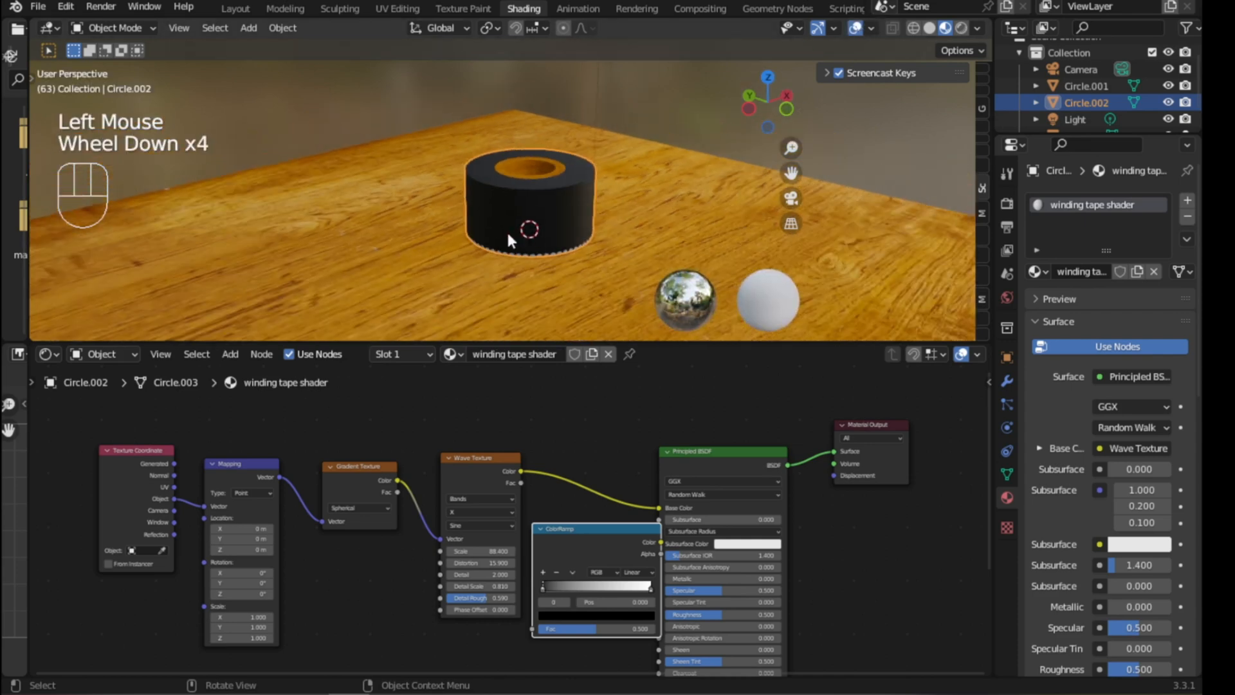
key("t")
left_click(52, 155)
key("t")
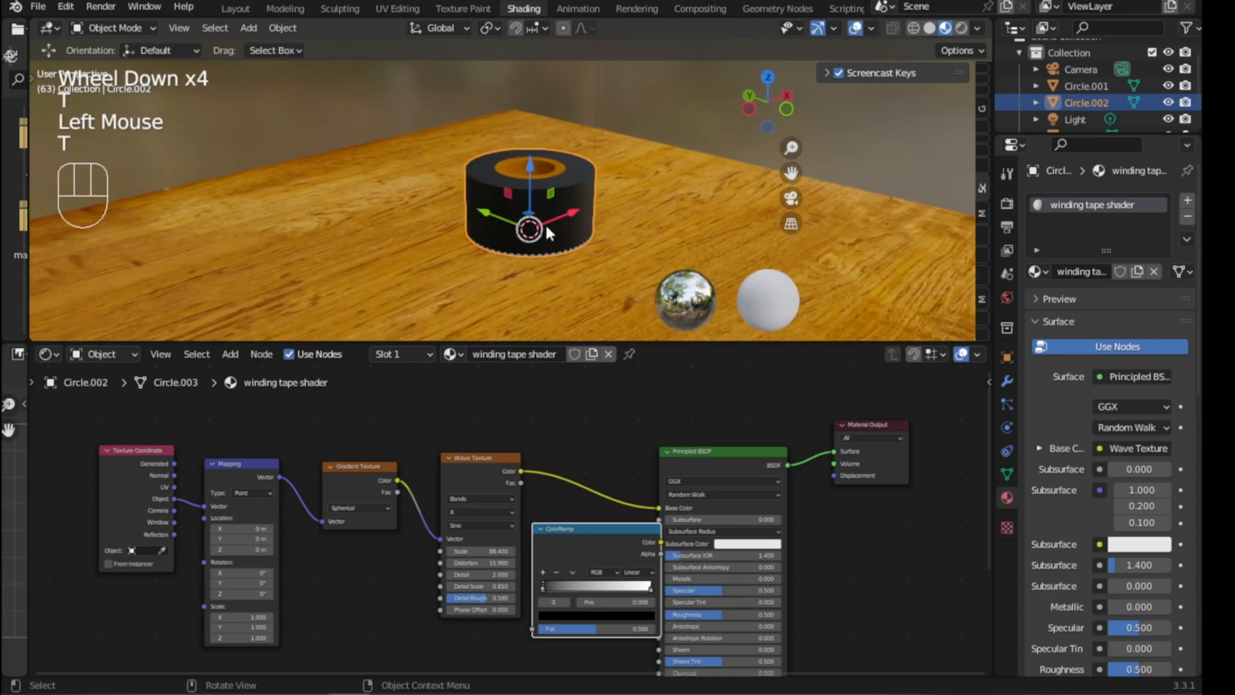
- Rotate the tape object 180° about the global Y axis
scroll(537, 245, "up", 2)
scroll(537, 245, "up", 1)
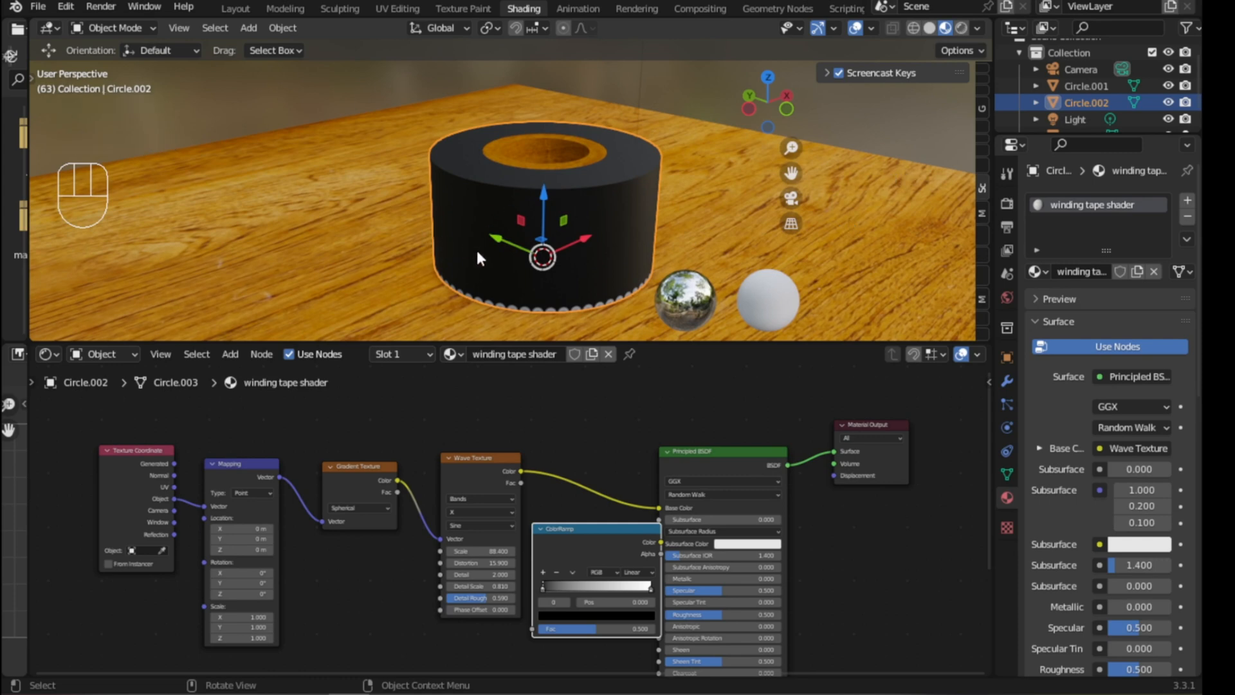
type("ry18")
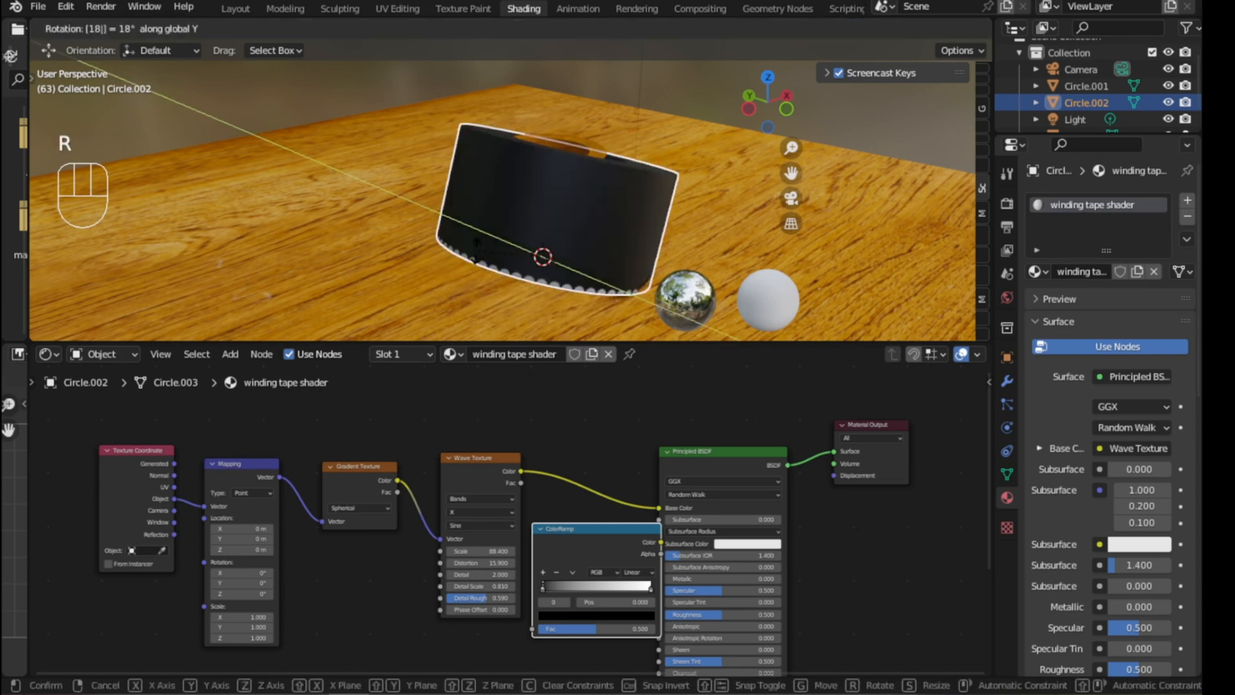
type("0")
key("Return")
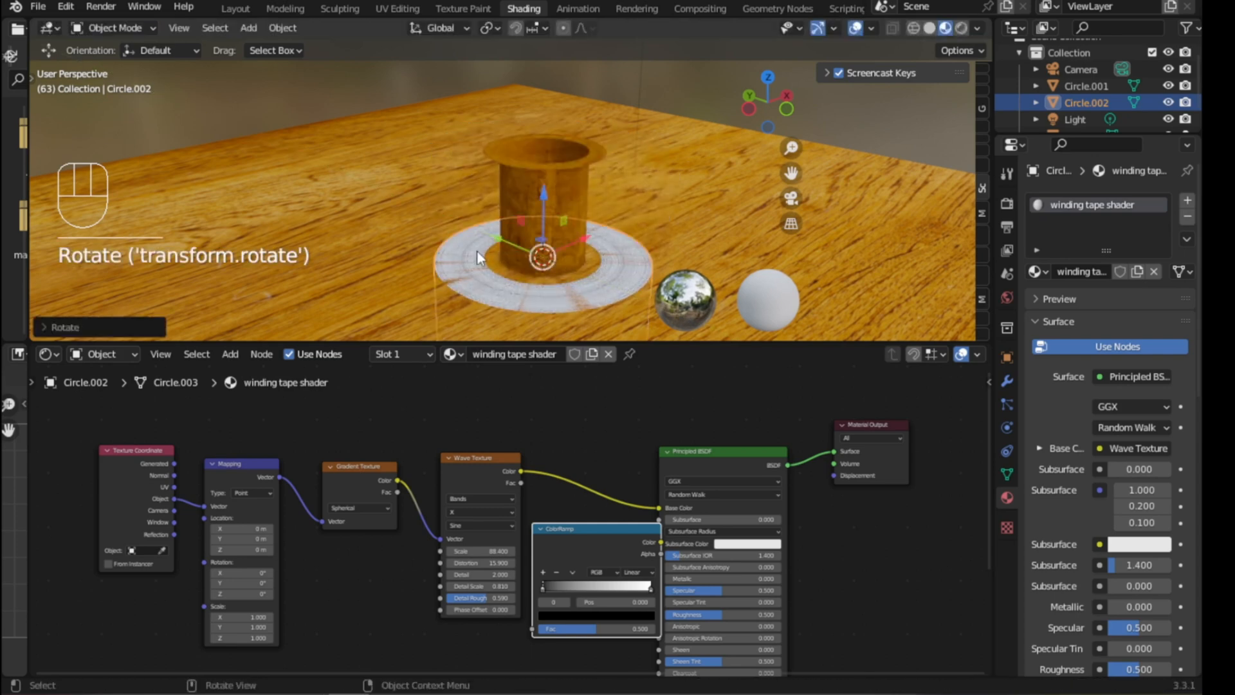
- Raise the tape along Z until it surrounds the wooden core, fine-tuning its height by about 0.002 m
left_click_drag(544, 147, 546, 193)
scroll(562, 138, "up", 4)
middle_click_drag(561, 138, 512, 220, "shift")
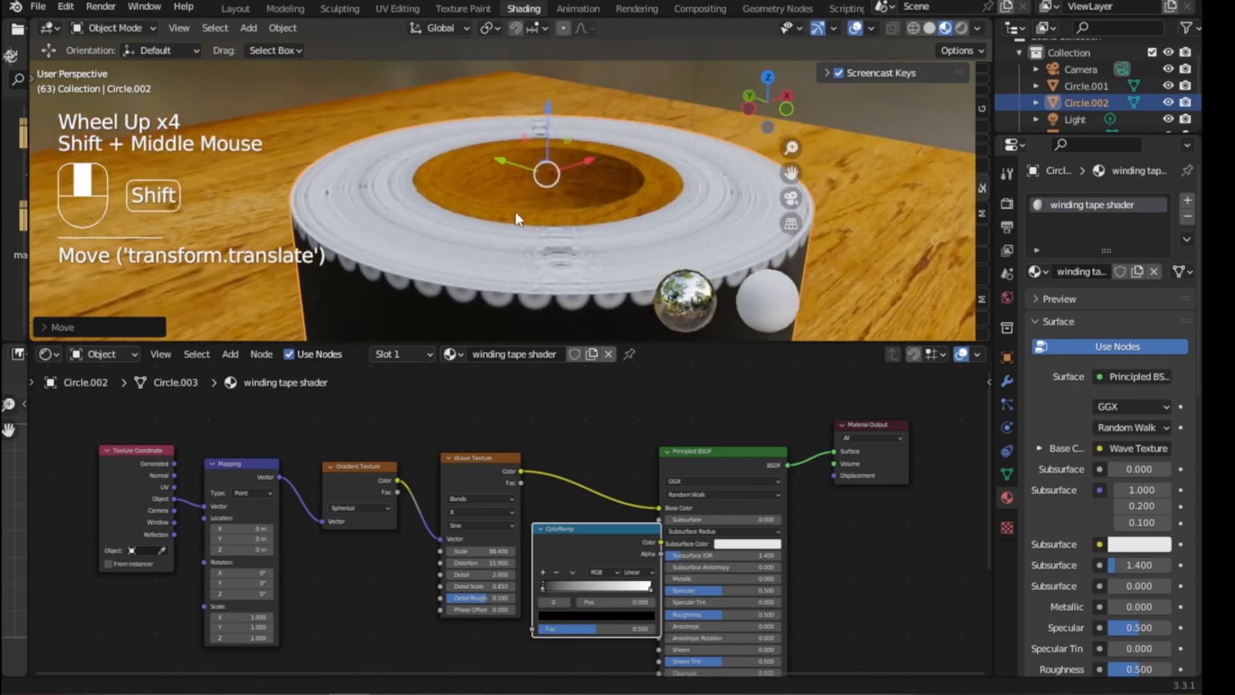
scroll(514, 265, "up", 3)
middle_click_drag(513, 265, 497, 203, "shift")
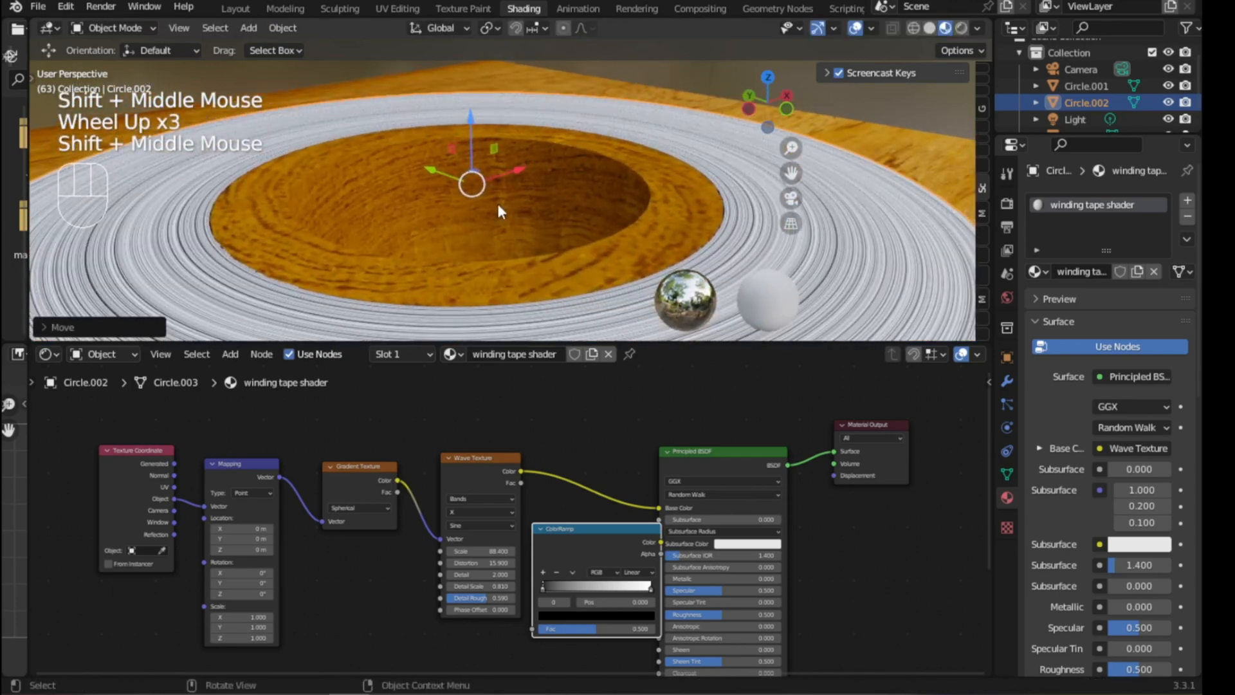
key("g")
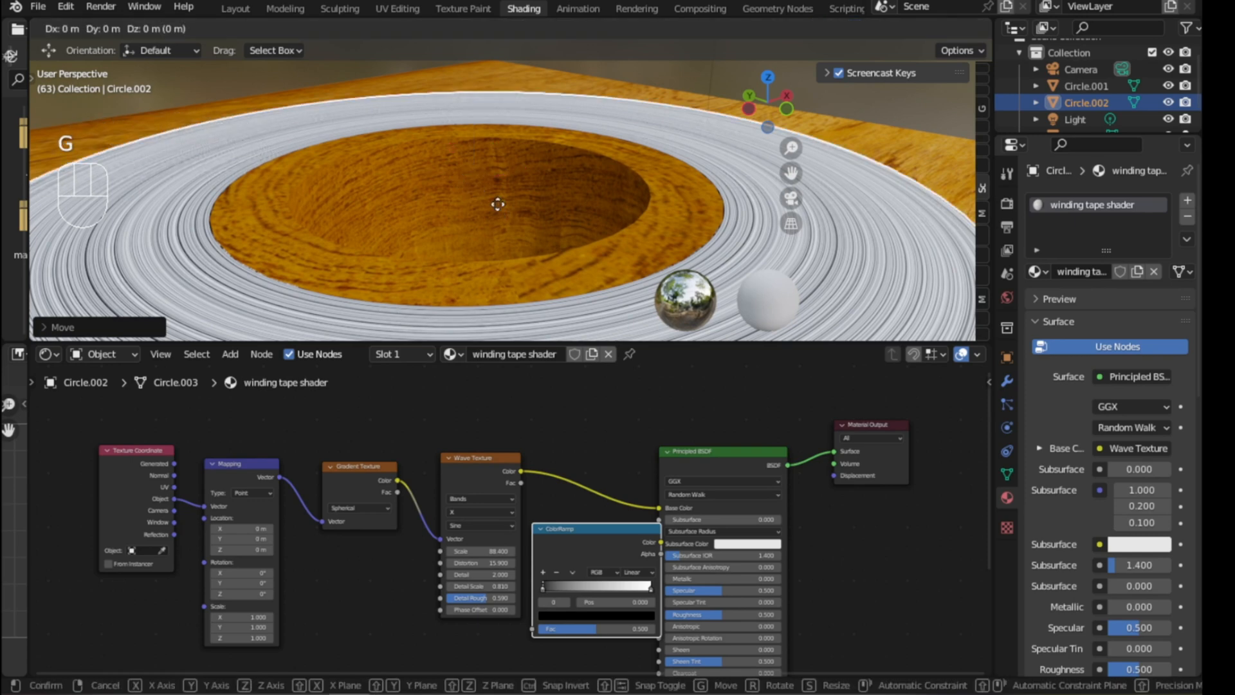
key("z")
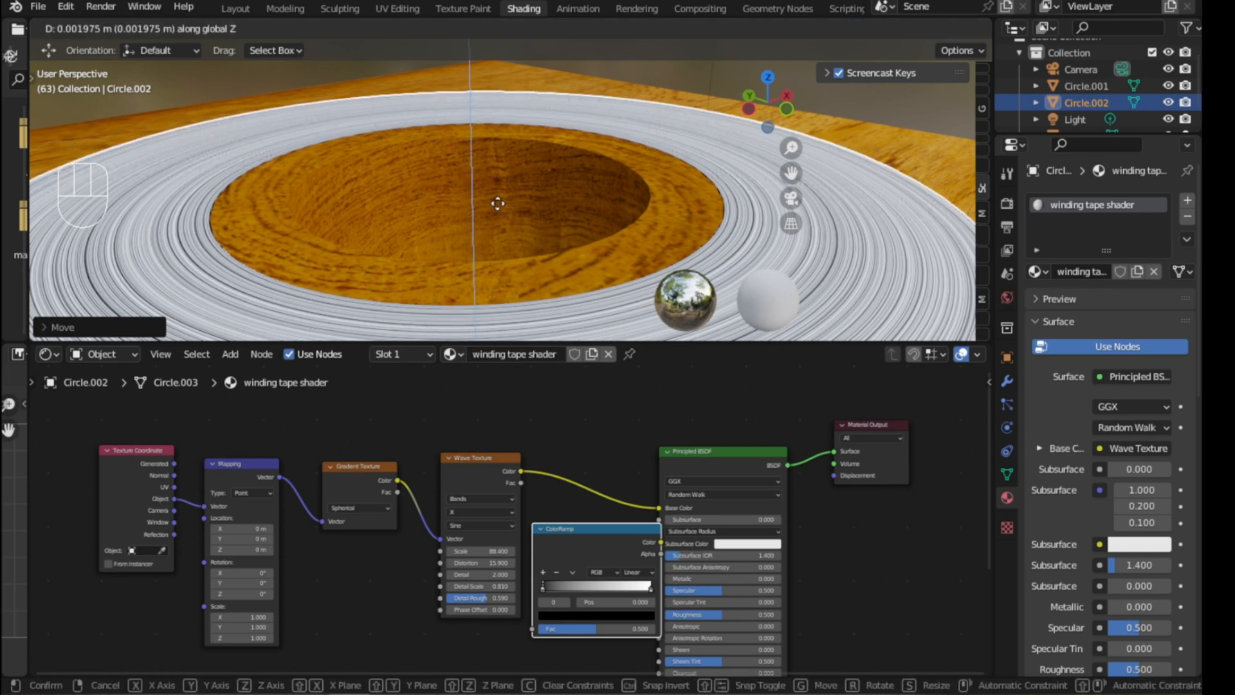
left_click(497, 203)
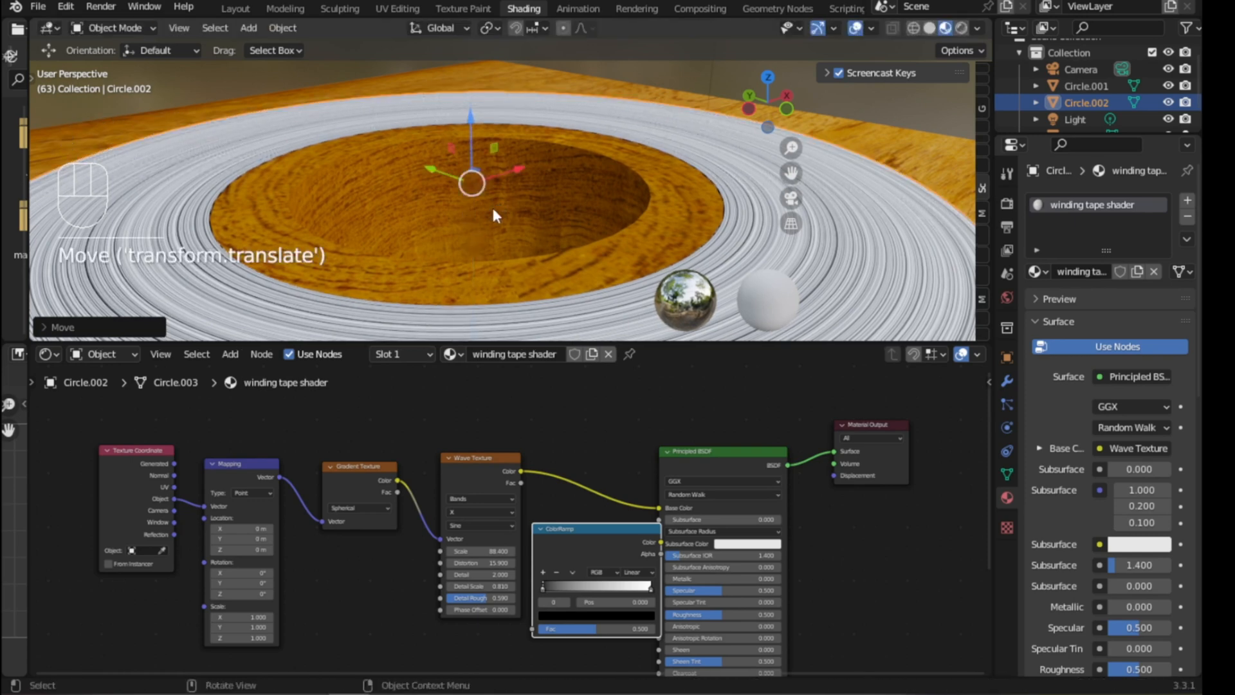
- Save the Blender file with the flipped and repositioned tape
scroll(491, 204, "down", 3)
key("ctrl")
key("ctrl+s")
key("ctrl+s")
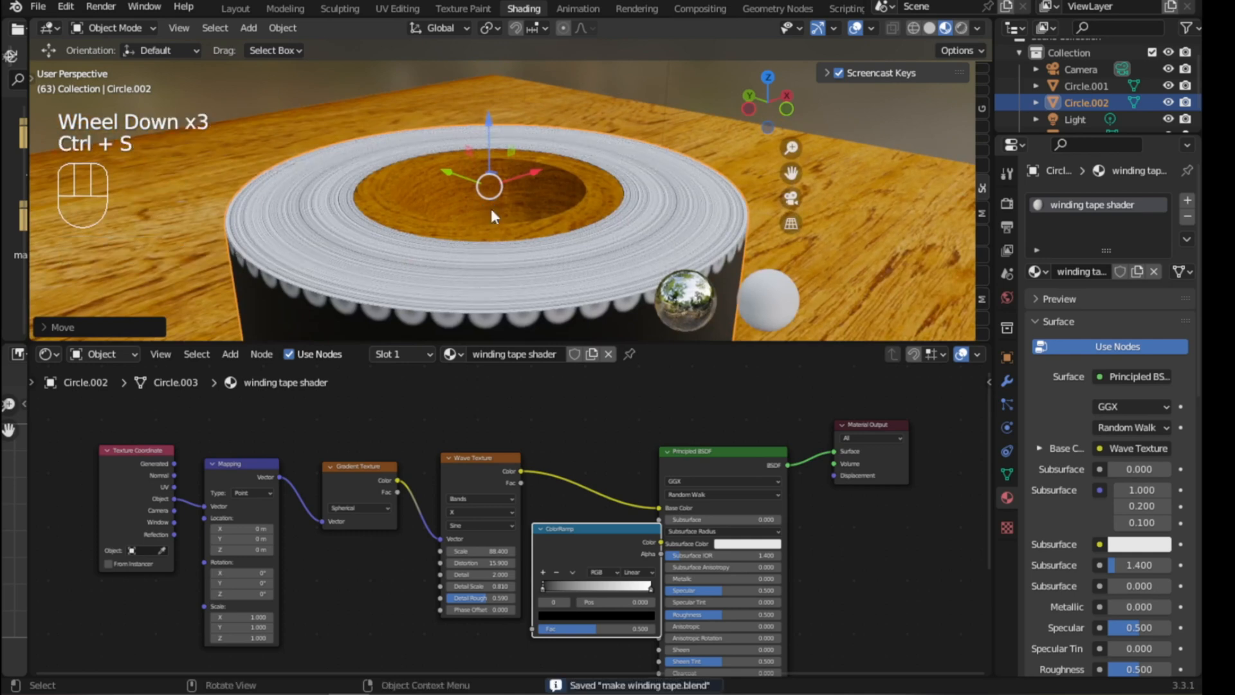
- Insert the ColorRamp node into the link between the Wave Texture's Color and the Principled BSDF's Base Color
middle_click_drag(505, 238, 441, 238)
scroll(693, 508, "up", 2)
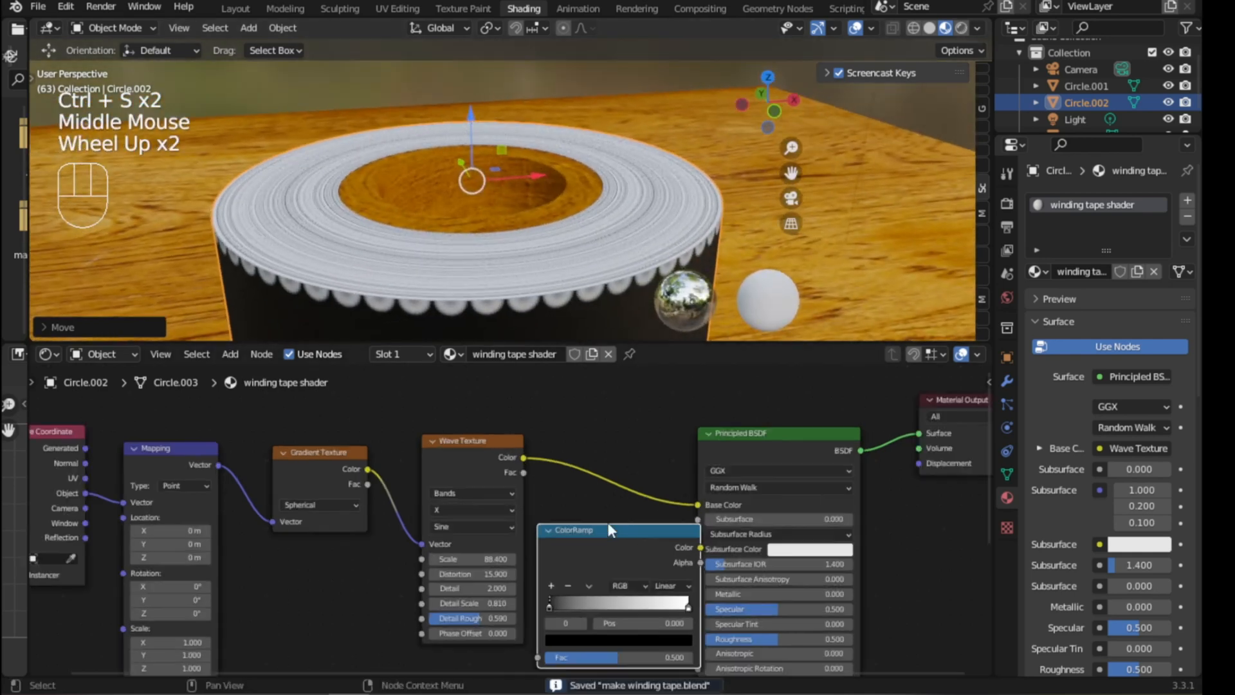
left_click_drag(607, 523, 618, 435)
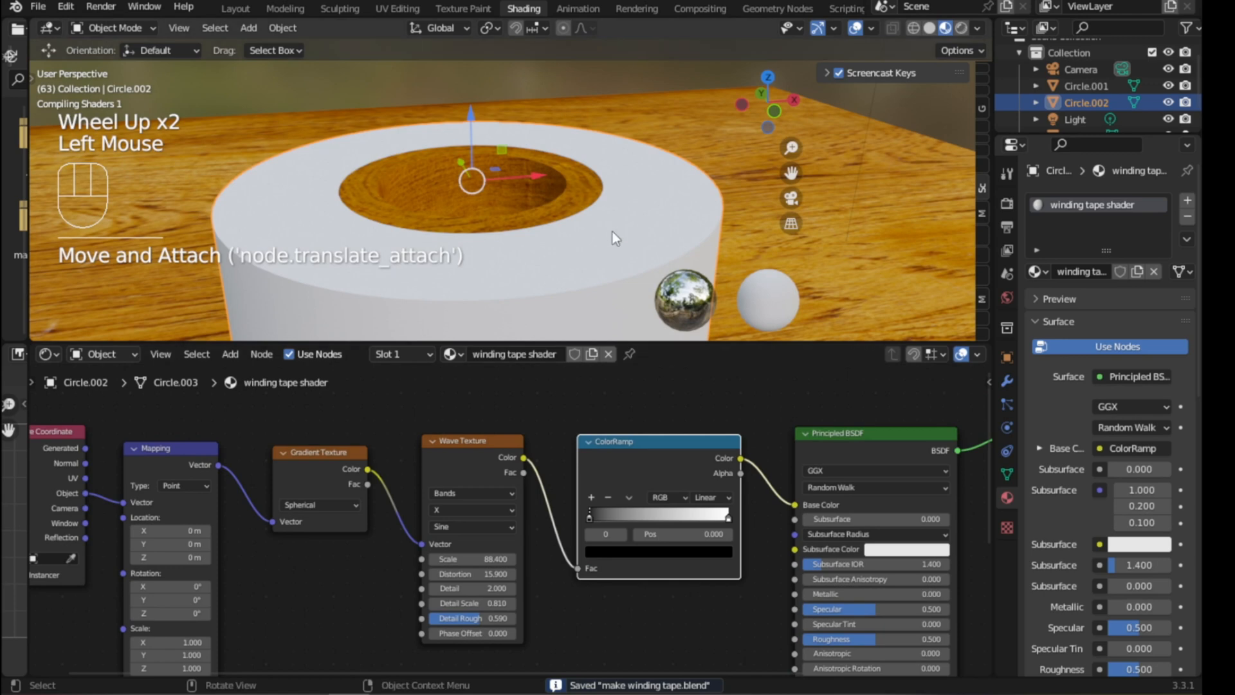
- Move the ColorRamp's black stop to position 0.718 and shift the white stop slightly inward toward it
scroll(596, 439, "up", 4)
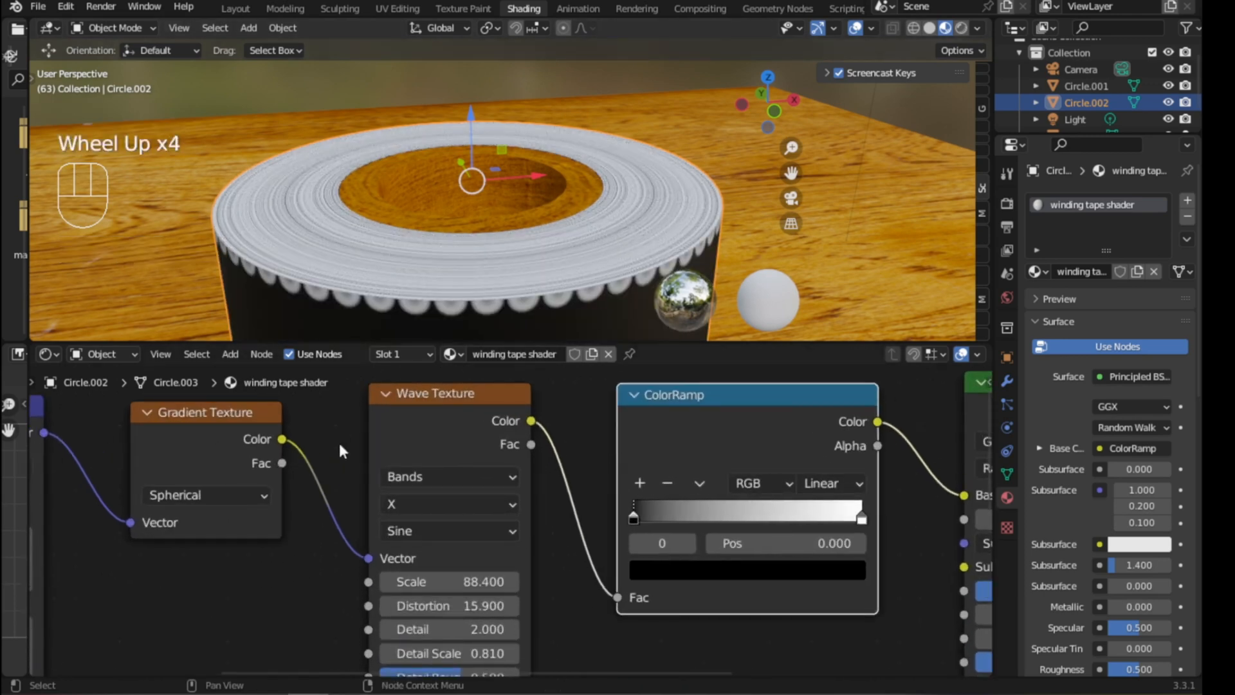
left_click_drag(634, 517, 805, 512)
middle_click_drag(800, 517, 613, 469)
scroll(661, 472, "up", 5)
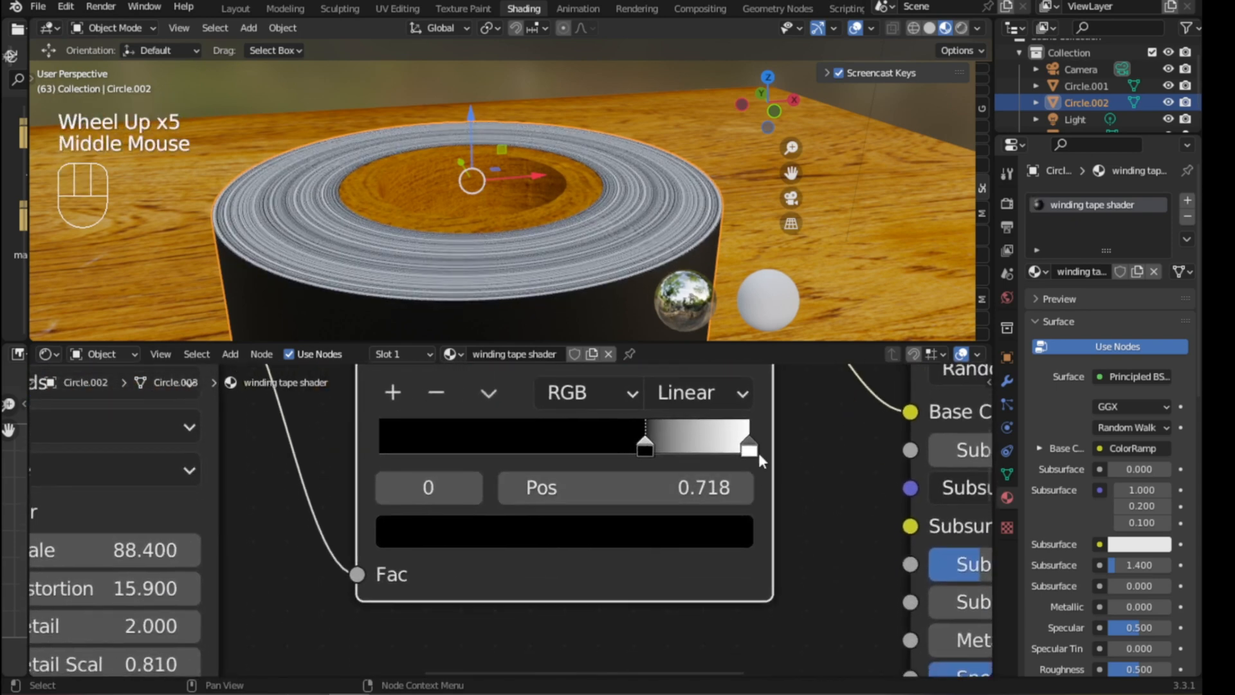
left_click_drag(758, 452, 716, 450)
- Lighten the ColorRamp's black stop to a neutral light gray with an HSV value of 0.663
left_click(646, 445)
left_click(615, 523)
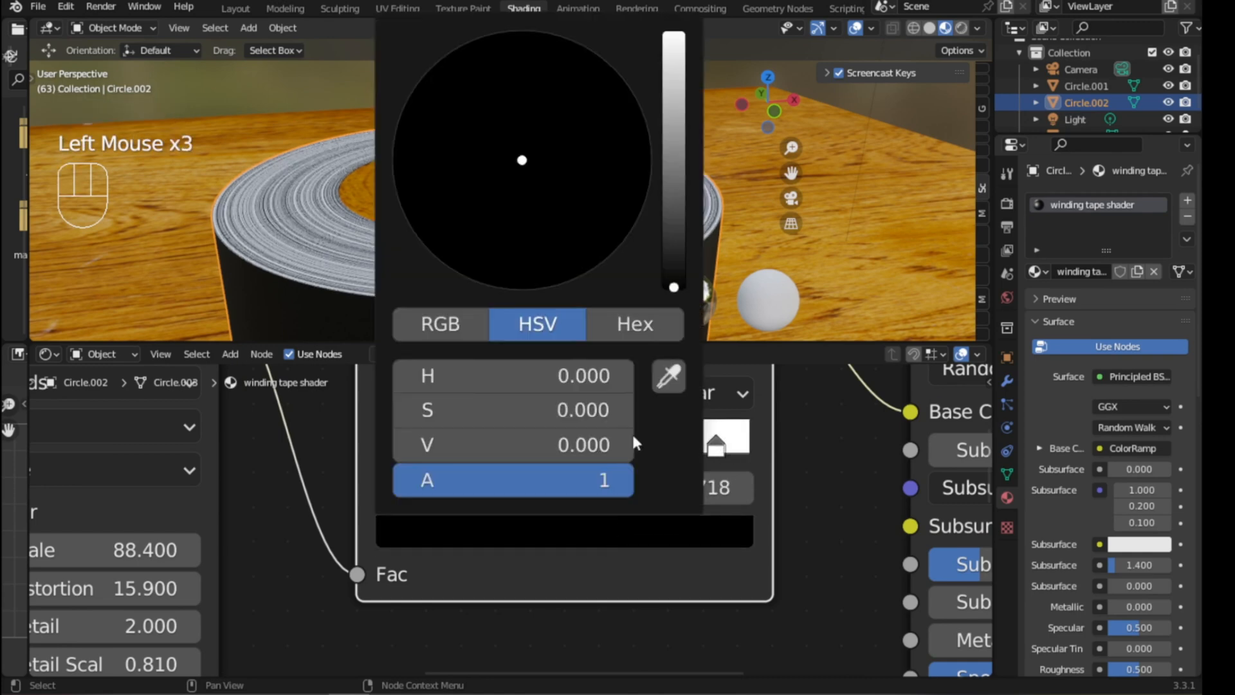
left_click_drag(676, 288, 674, 164)
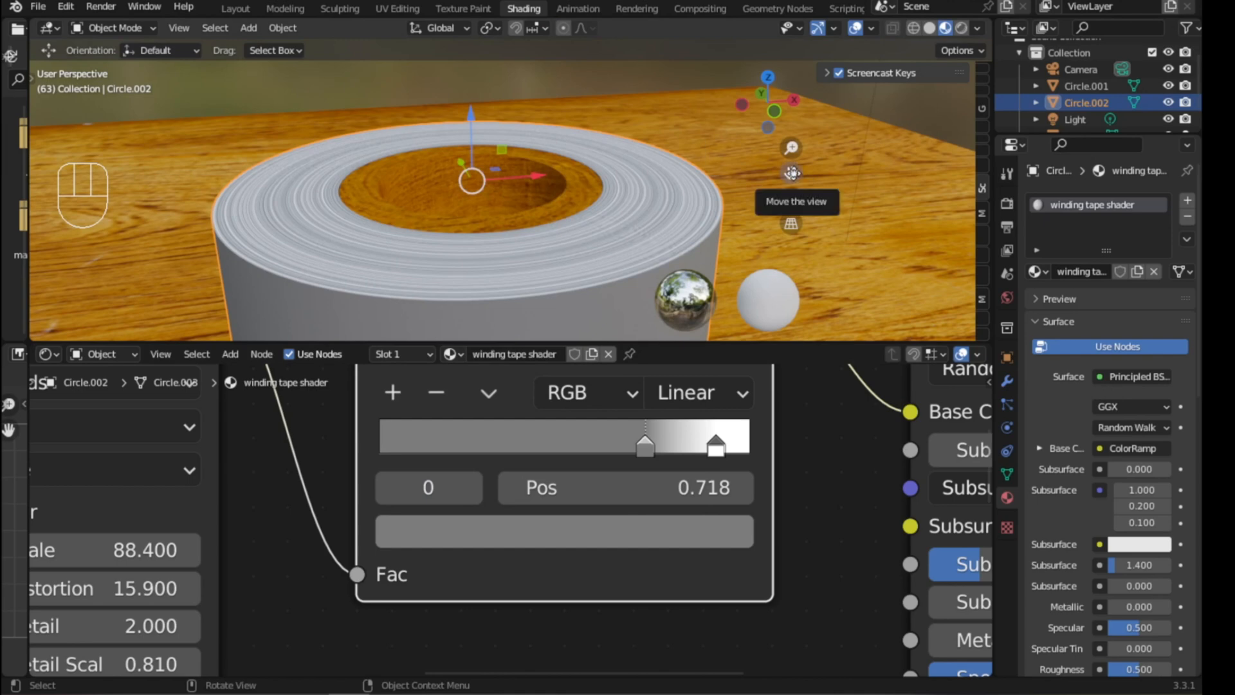
left_click(613, 543)
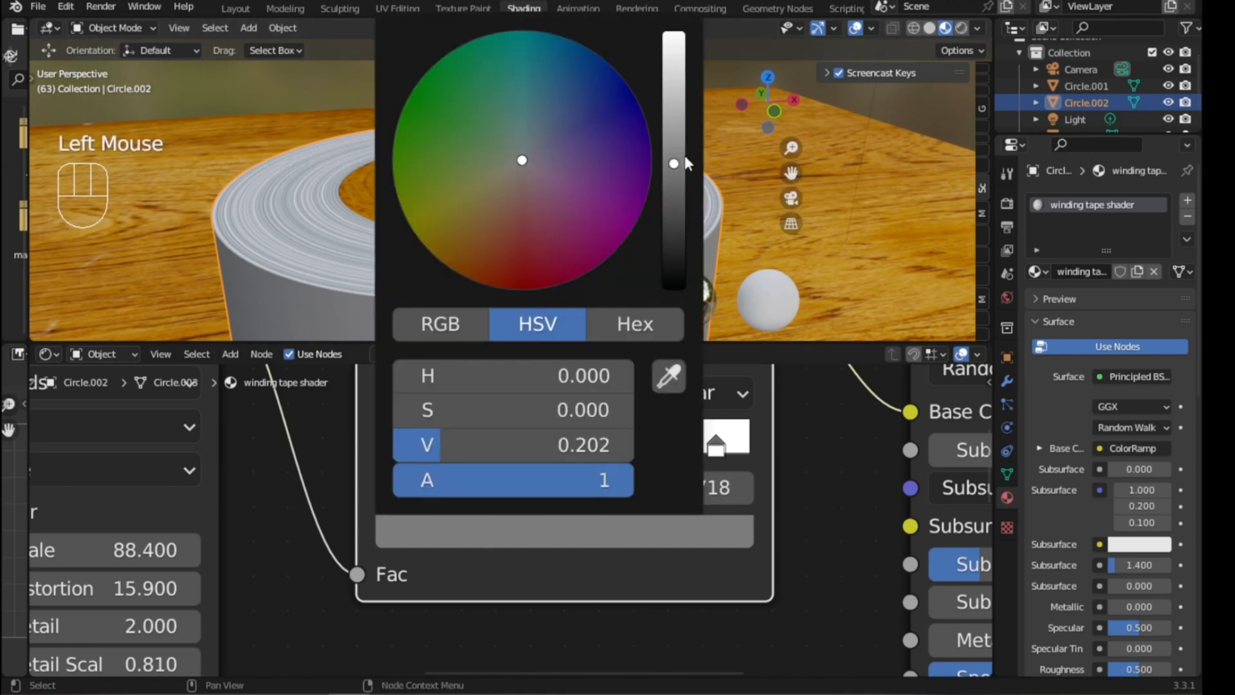
left_click_drag(672, 169, 673, 76)
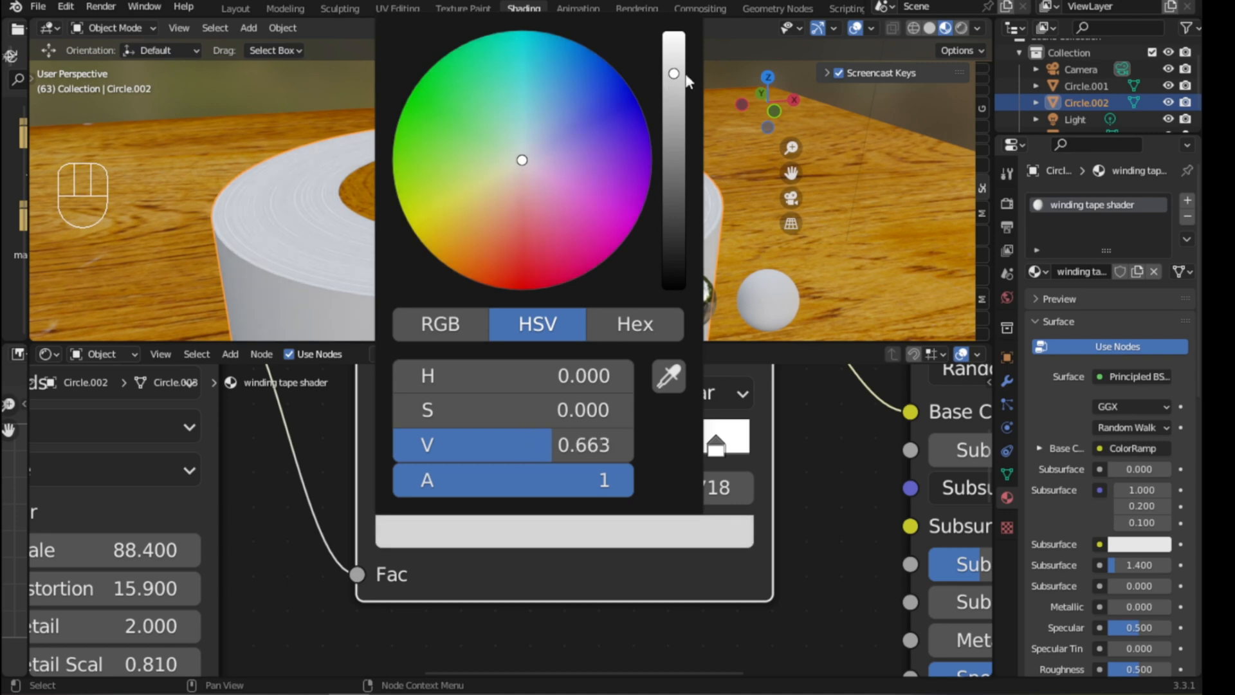
- Save the Blender file with the lightened winding lines on the tape
scroll(609, 282, "down", 2)
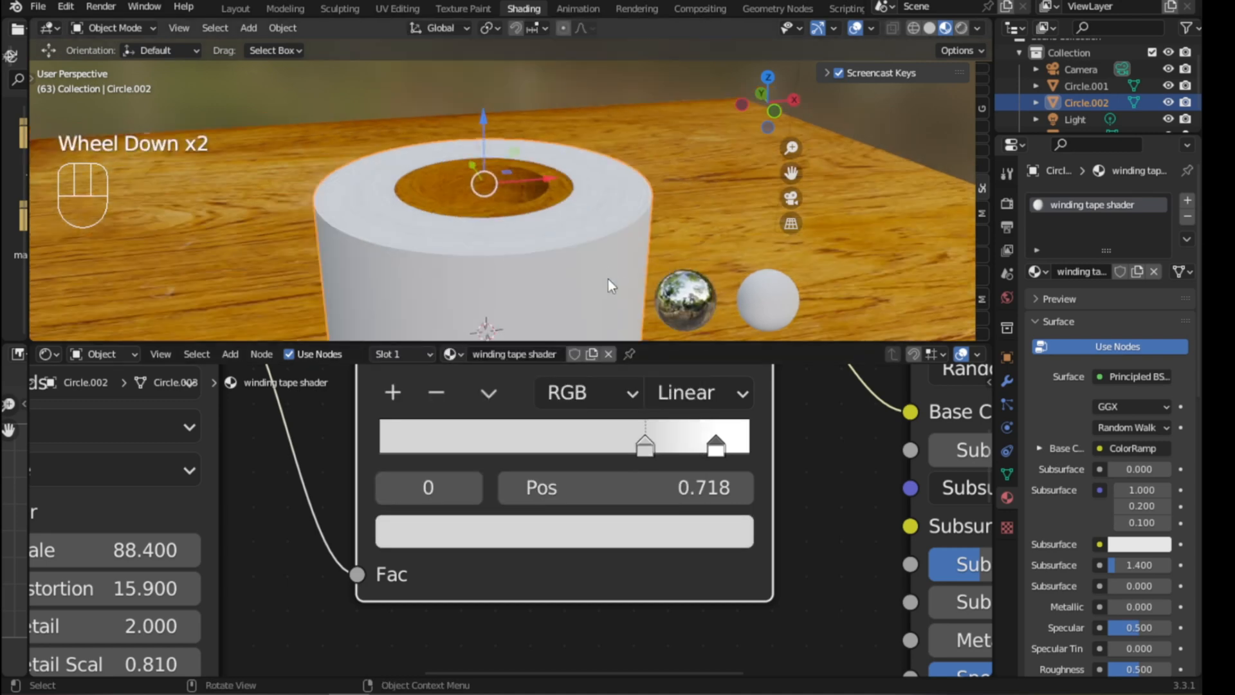
middle_click_drag(609, 282, 631, 221, "shift")
scroll(589, 267, "up", 3)
scroll(598, 203, "up", 3)
scroll(598, 204, "down", 2)
scroll(573, 449, "down", 1)
scroll(574, 448, "down", 3)
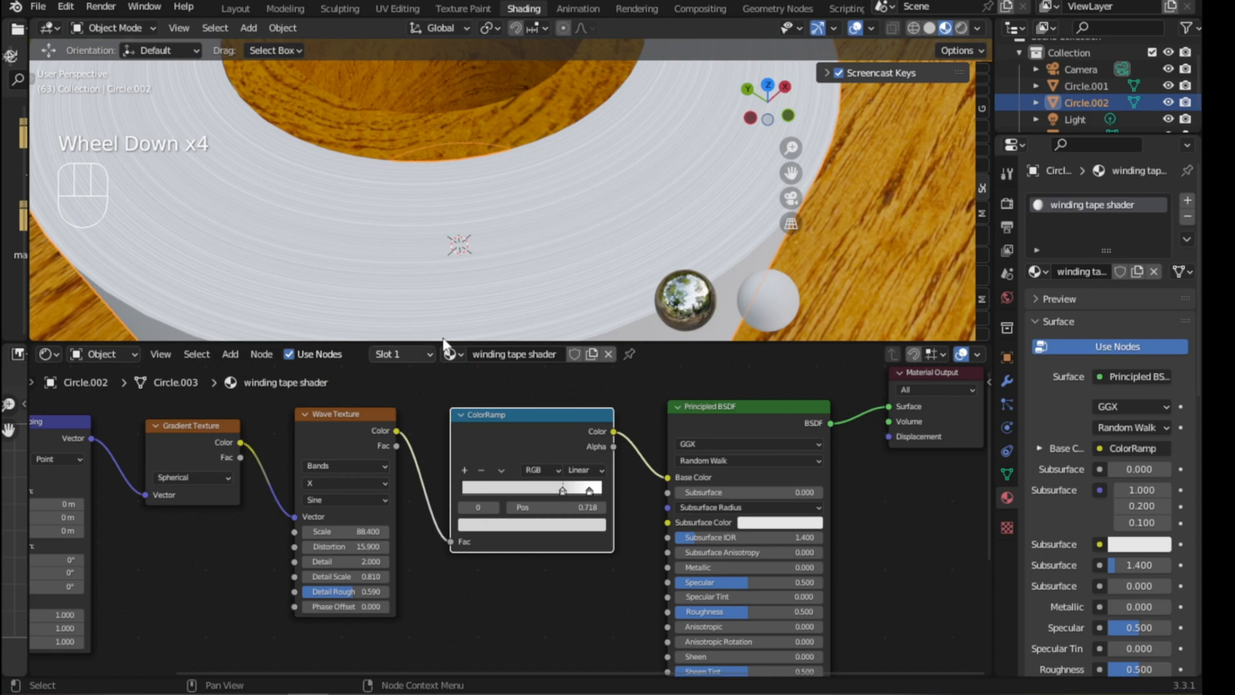
middle_click_drag(522, 266, 537, 234)
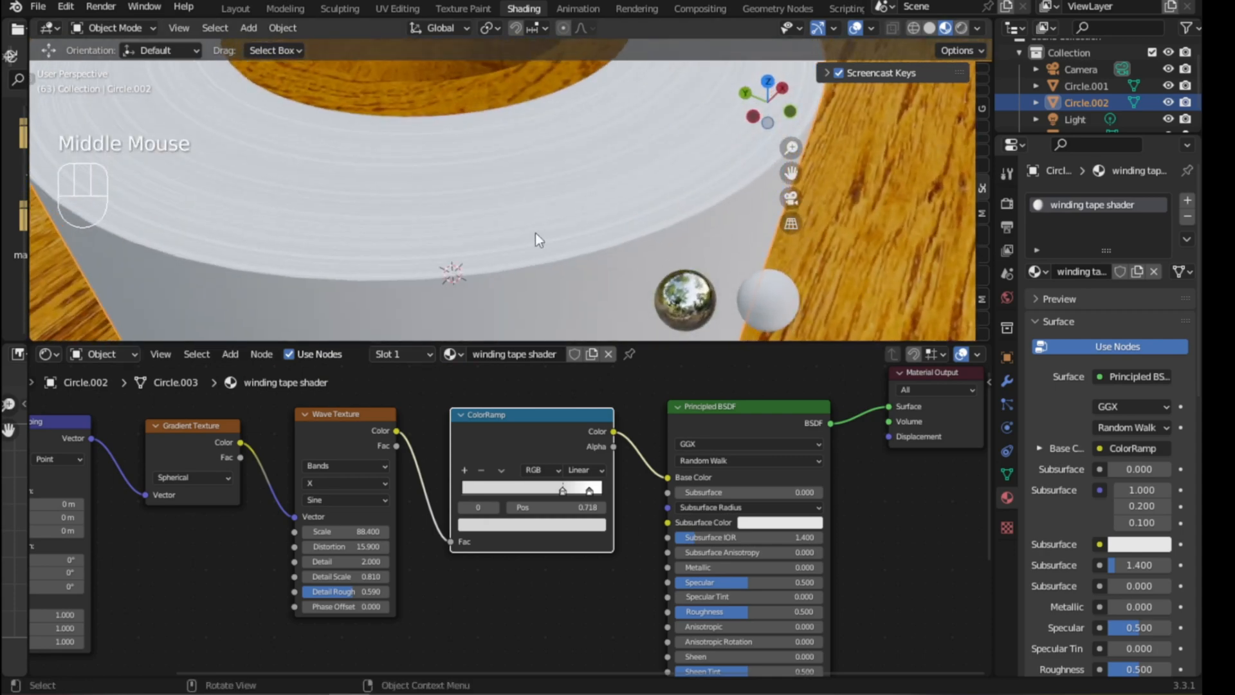
key("ctrl+s")
- Examine the winding lines on the tape's top face up close in a maximized 3D viewport
scroll(535, 233, "down", 2)
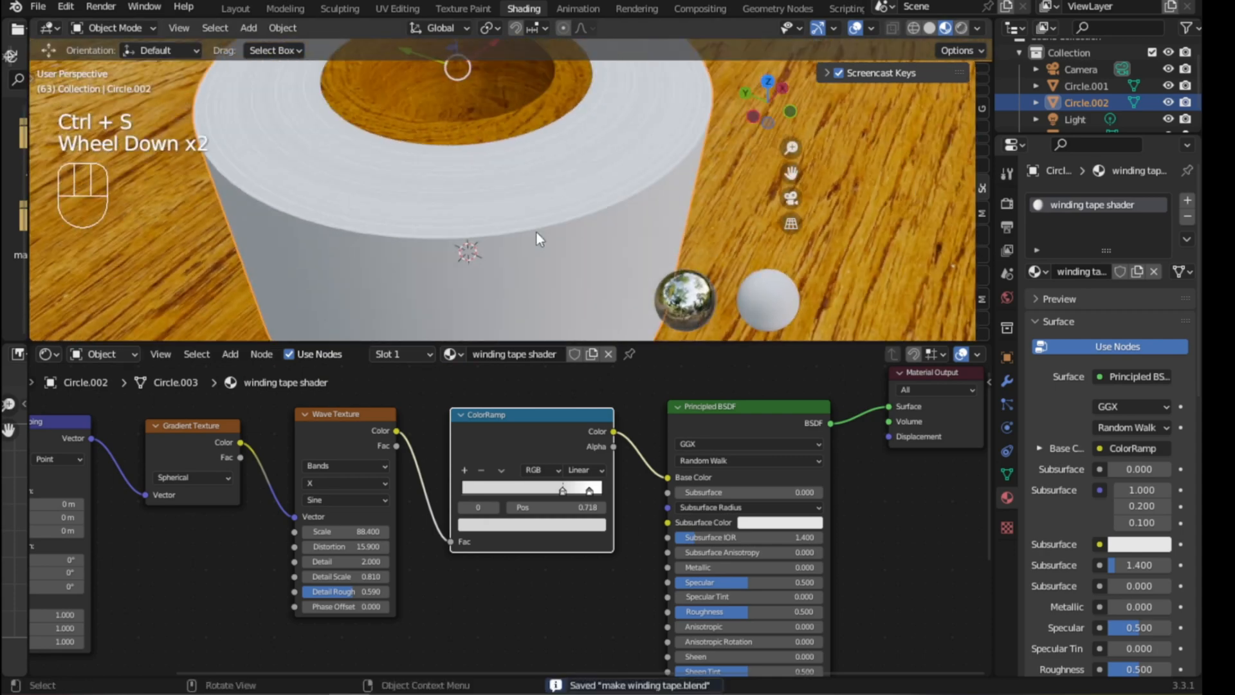
key("ctrl+space")
middle_click_drag(568, 353, 639, 354)
scroll(548, 388, "up", 2)
scroll(652, 358, "up", 2)
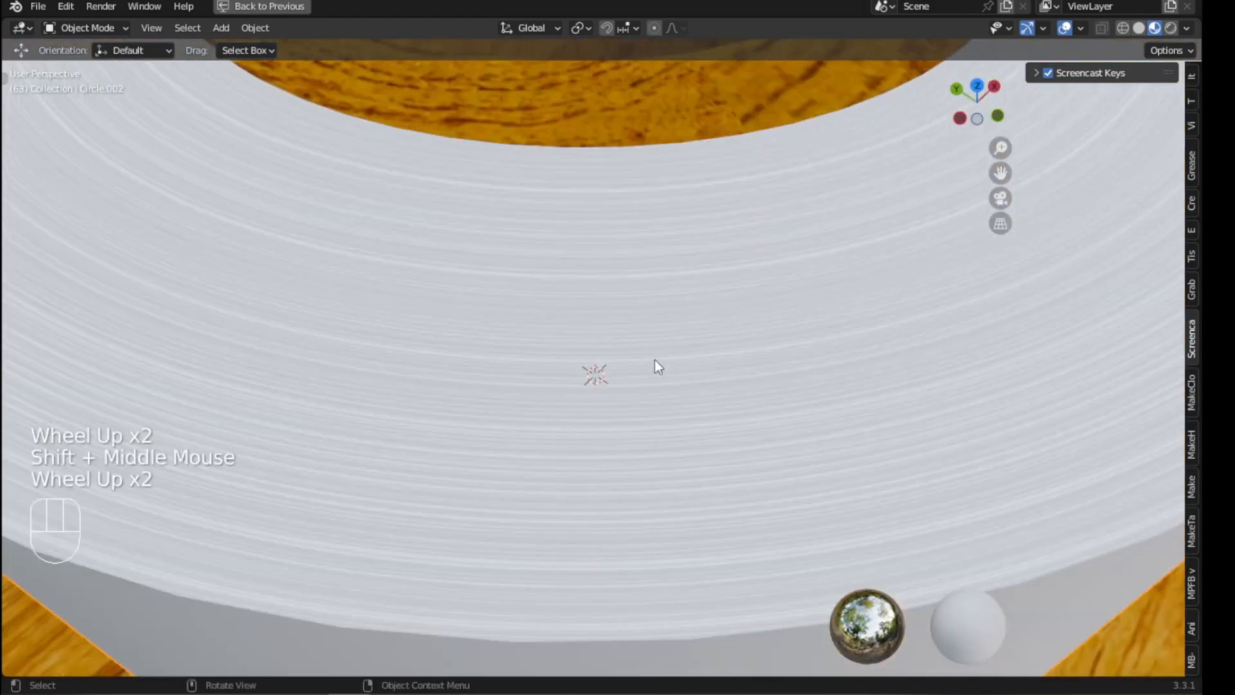
scroll(654, 362, "down", 3)
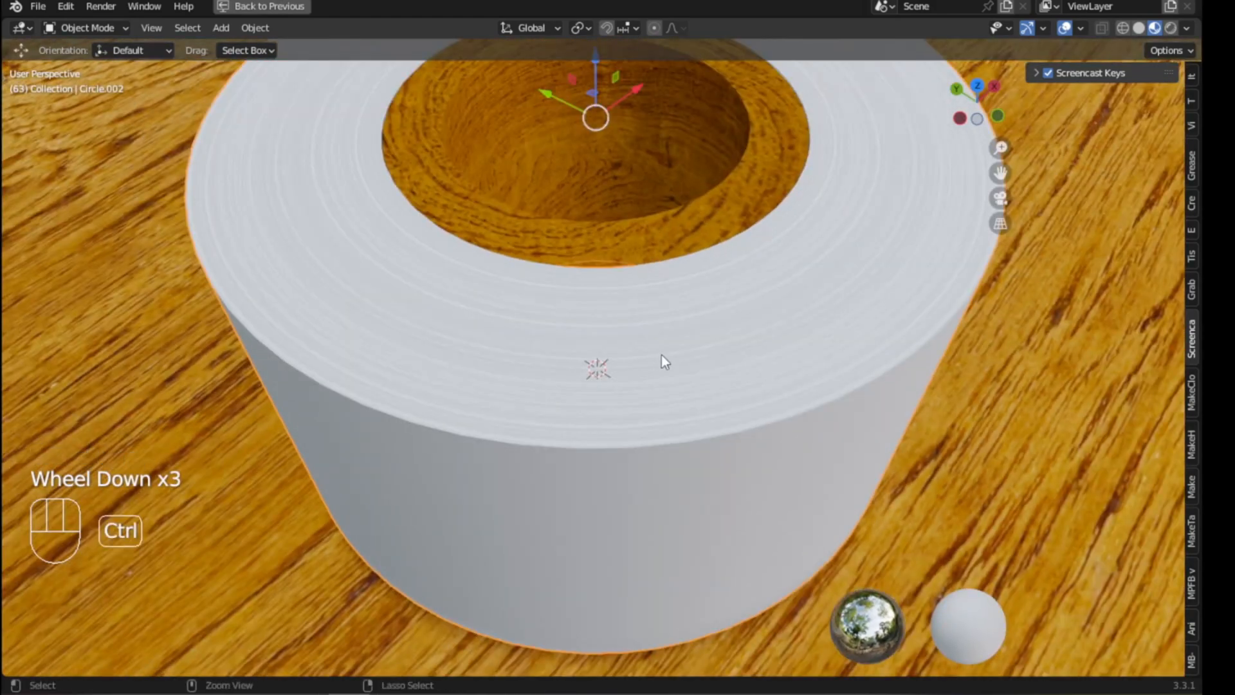
key("ctrl+space")
scroll(637, 463, "down", 2)
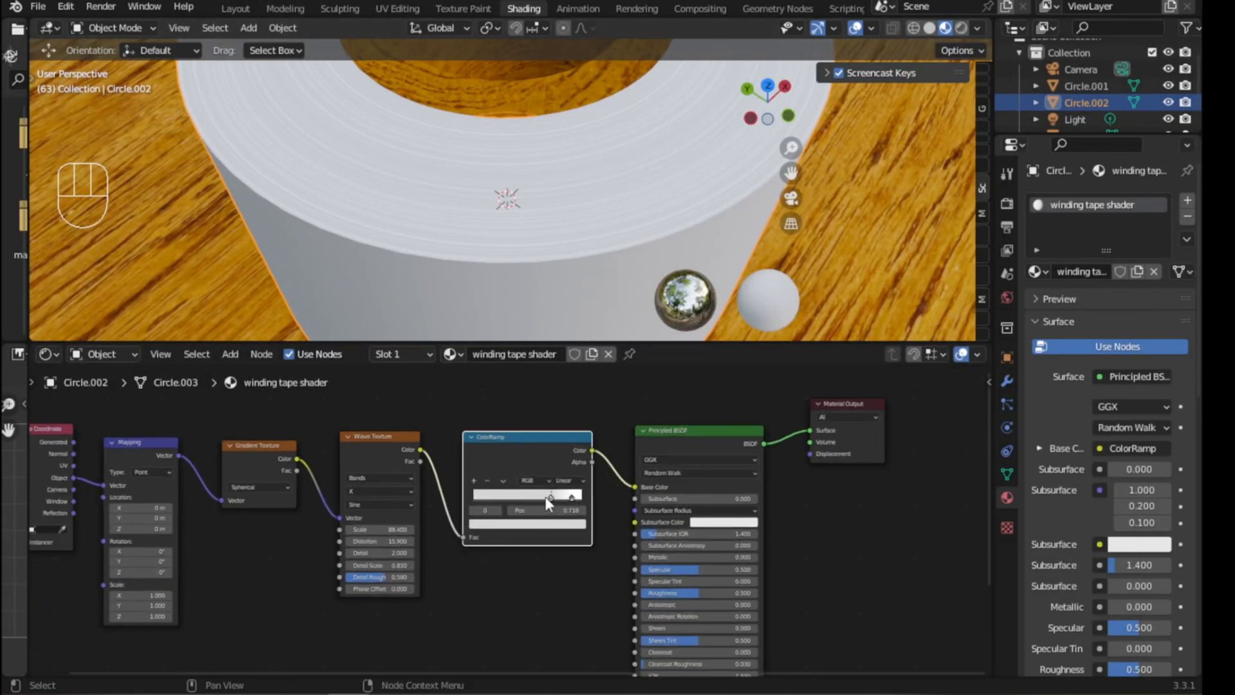
- Darken the ColorRamp's light gray stop at position 0.718 to a medium gray for stronger contrast between the winding lines
scroll(547, 495, "up", 6)
left_click(584, 467)
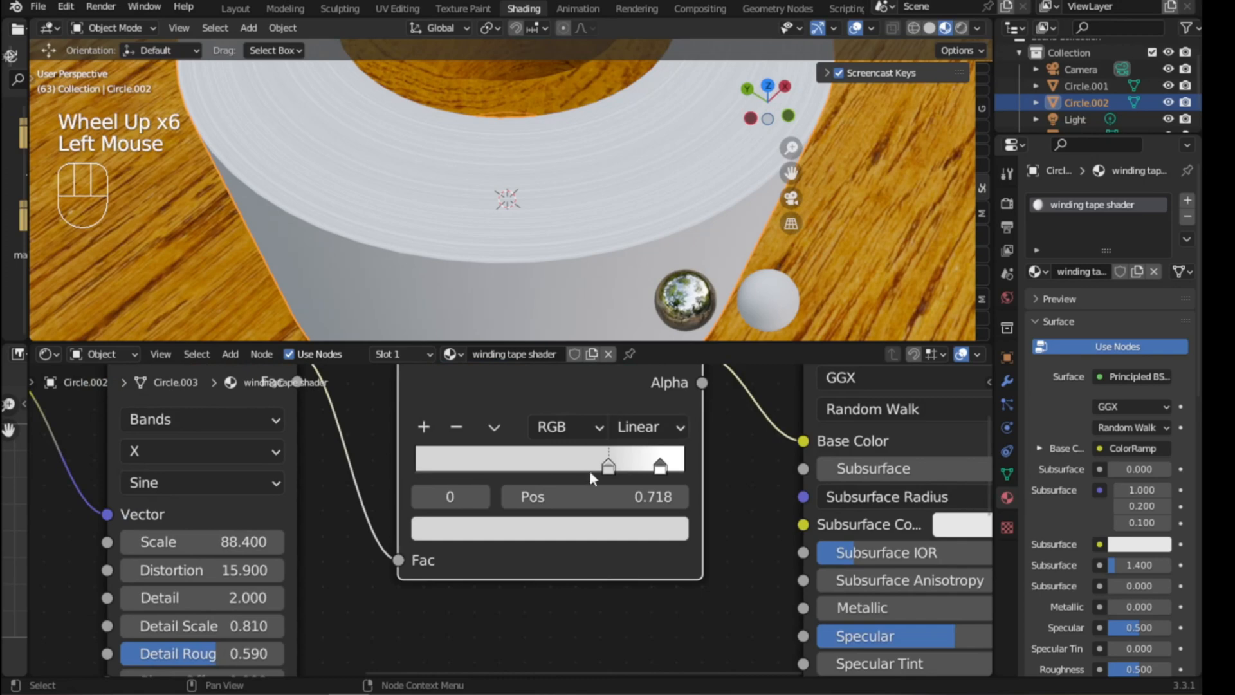
left_click(589, 470)
scroll(642, 442, "down", 2)
scroll(621, 491, "down", 2)
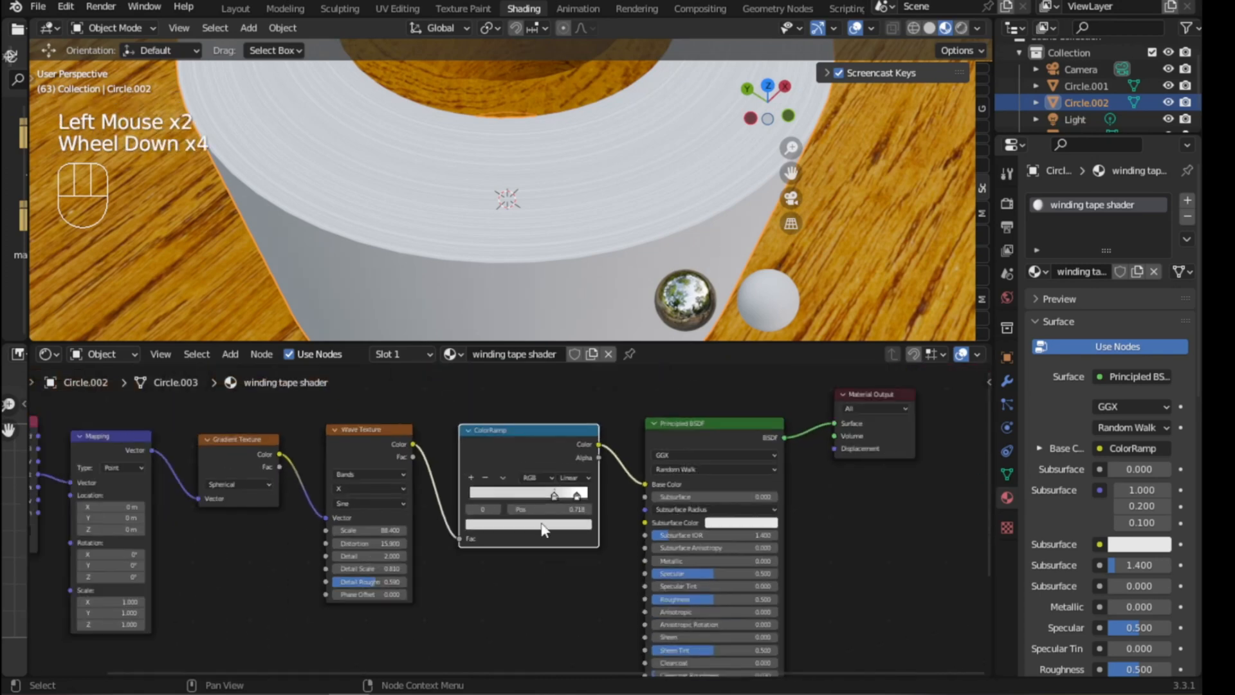
left_click(546, 526)
left_click_drag(565, 378, 566, 400)
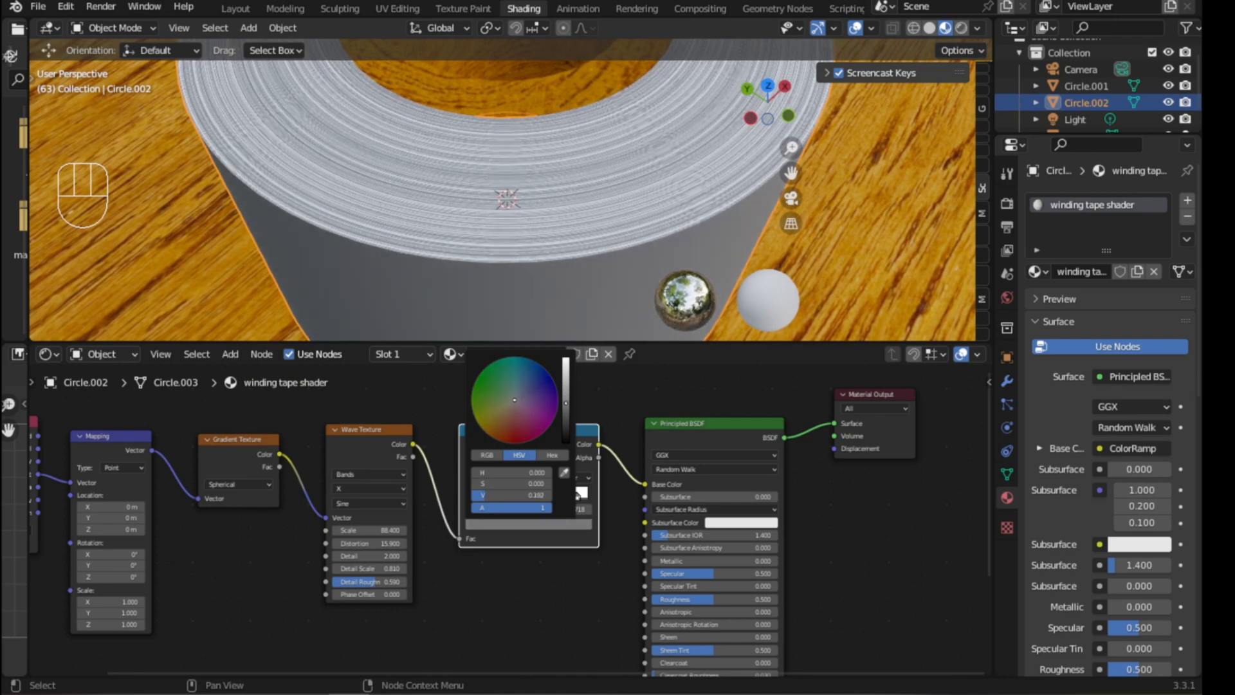
mouse_move(565, 401)
left_mouse_down()
mouse_move(570, 337)
mouse_move(565, 385)
left_mouse_up()
left_click(544, 525)
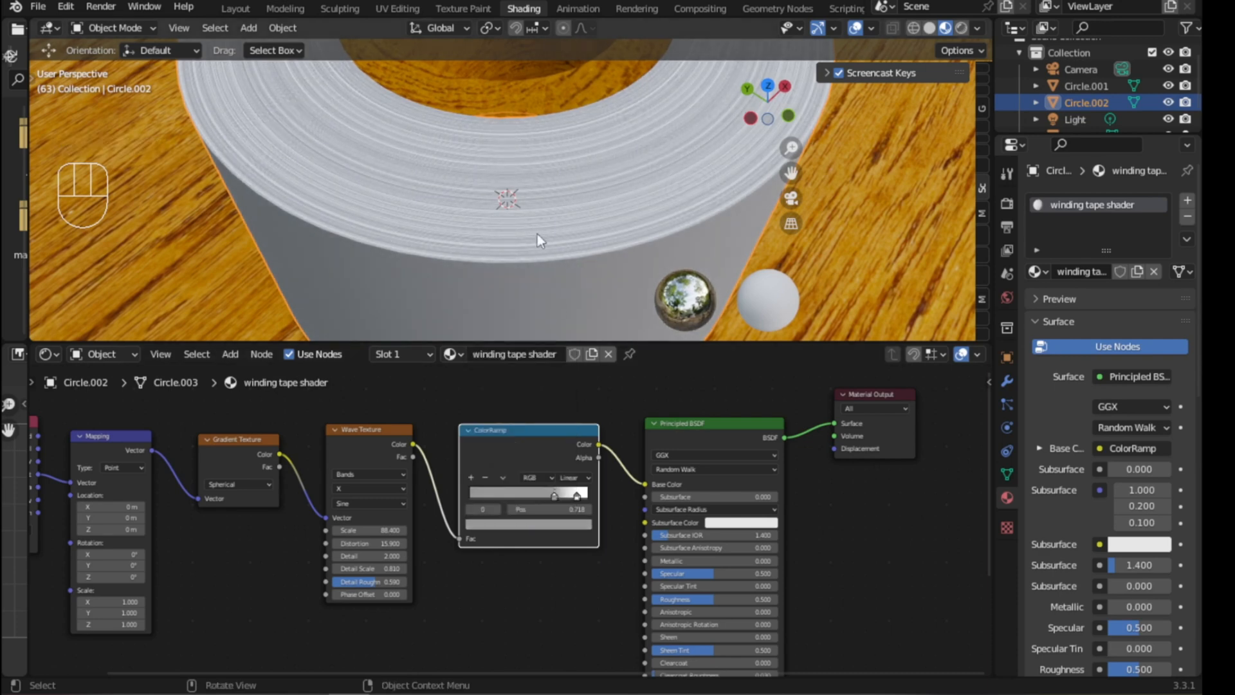
scroll(538, 230, "up", 3)
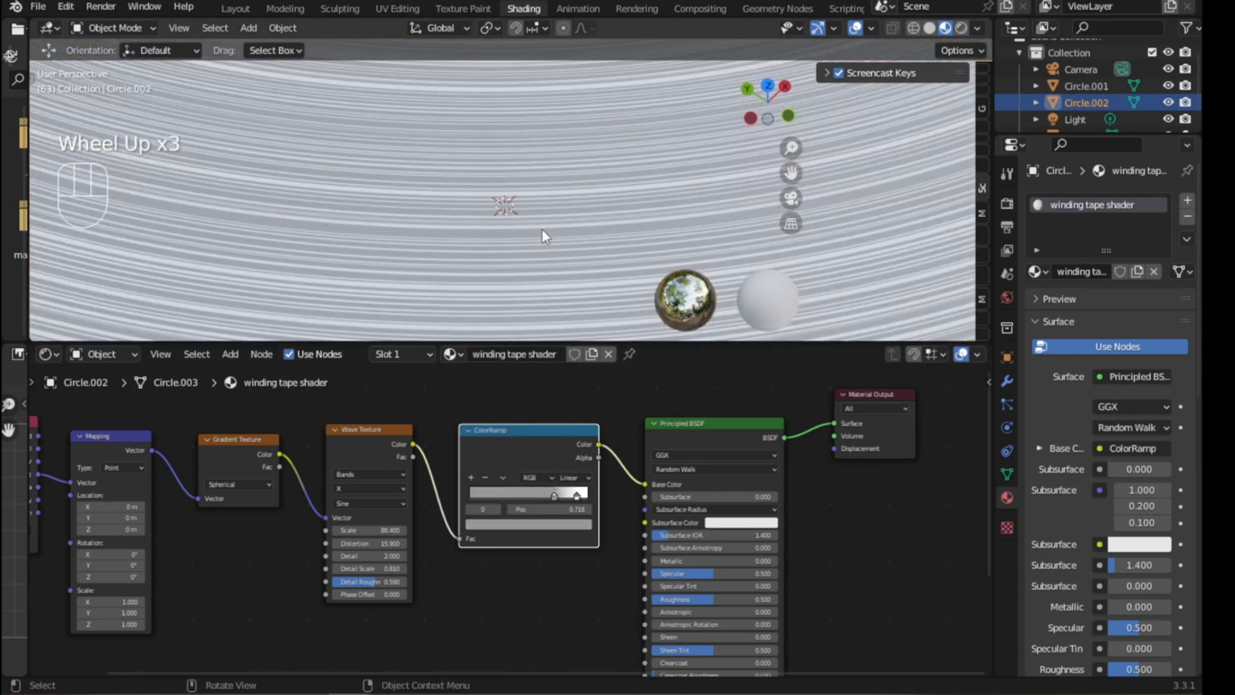
scroll(527, 547, "down", 3)
scroll(578, 540, "up", 3)
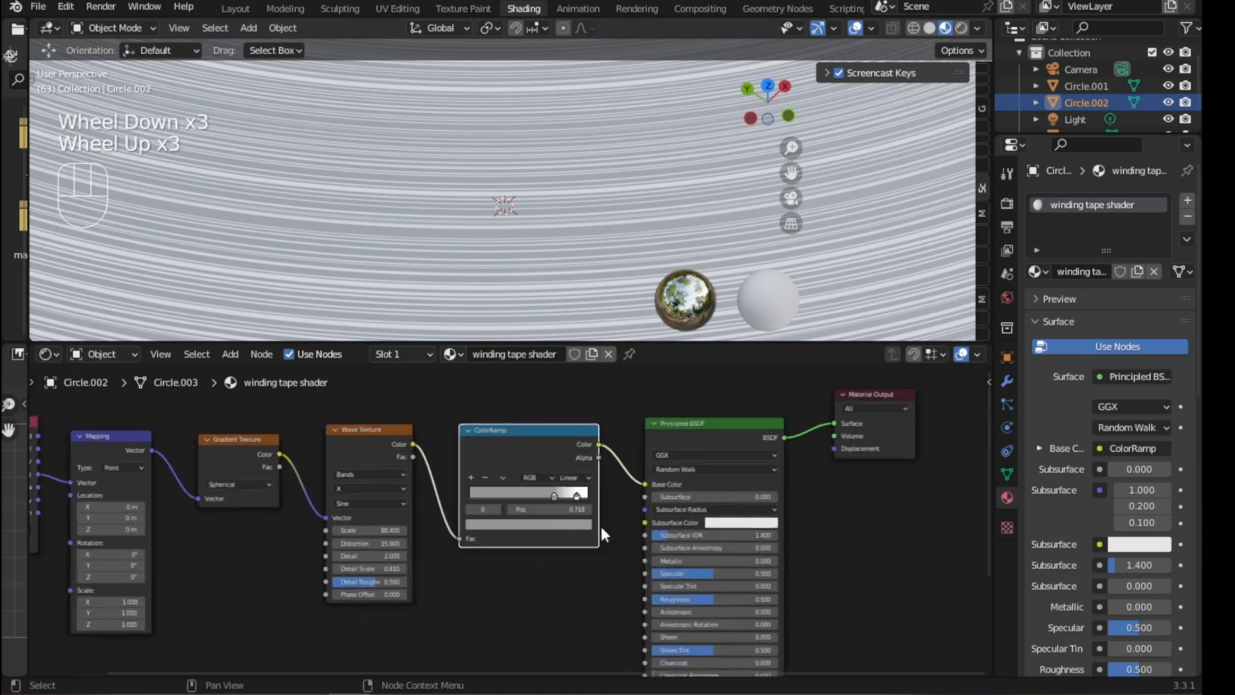
scroll(600, 532, "up", 1)
left_click(522, 592)
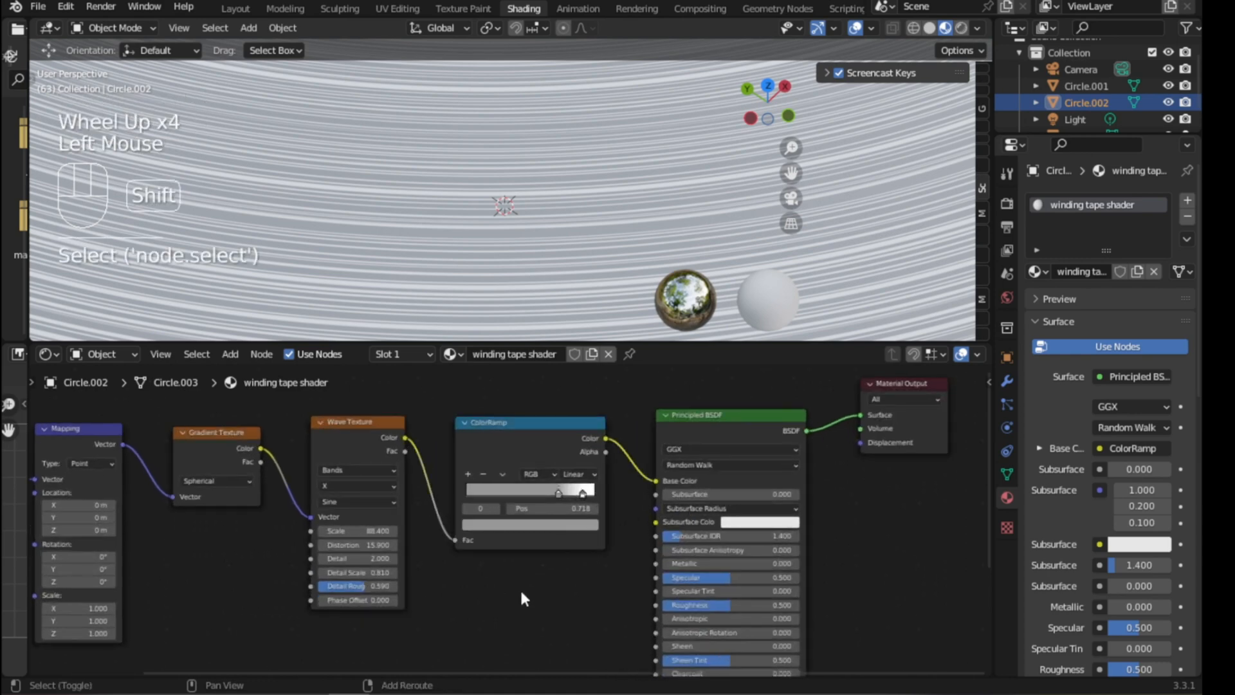
key("shift+s")
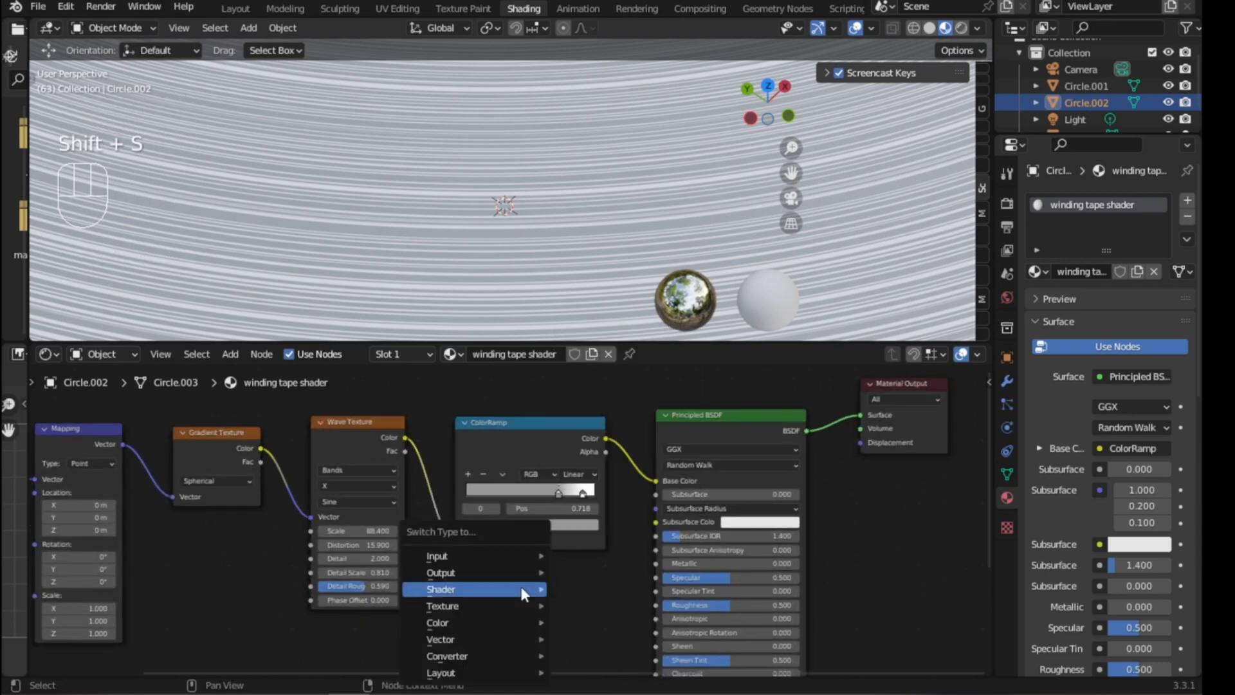
key("Escape")
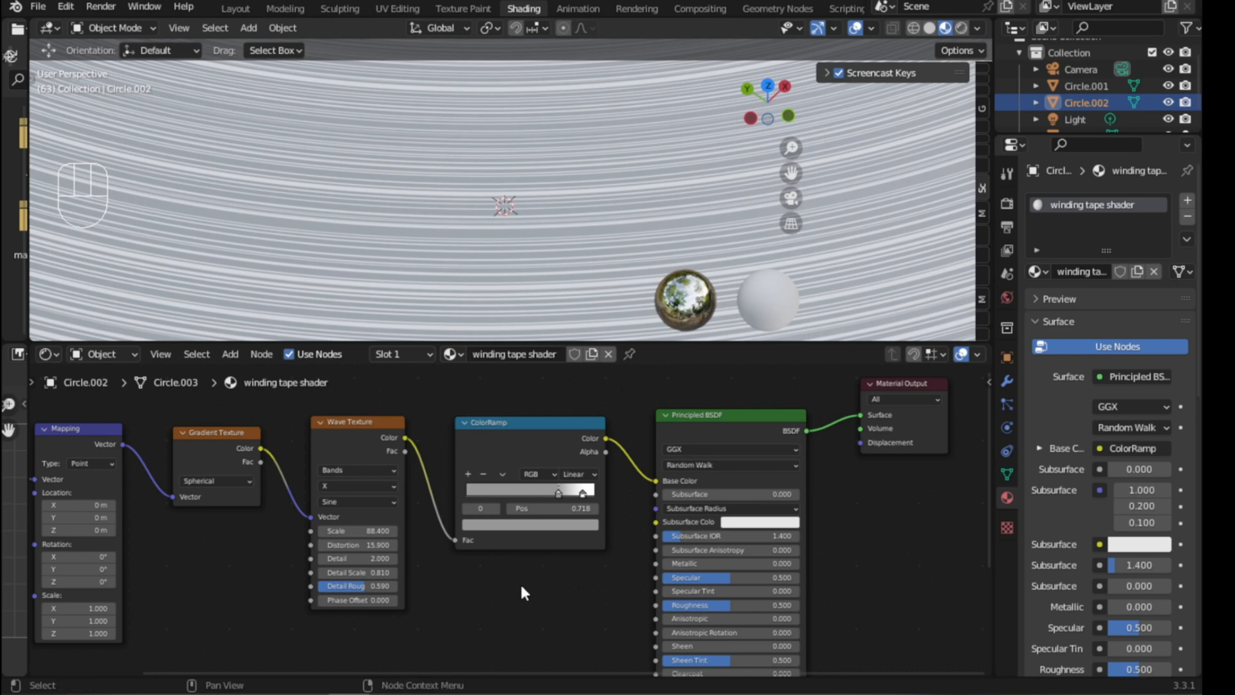
scroll(522, 592, "down", 3)
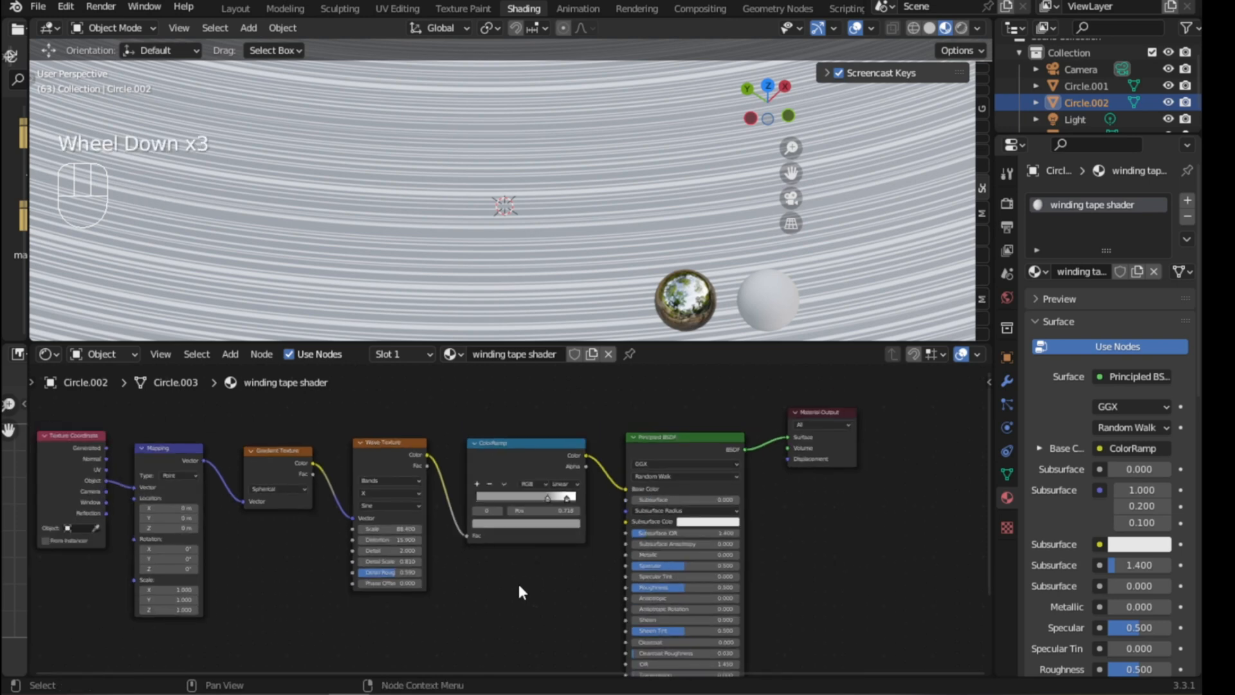
key("shift+F11")
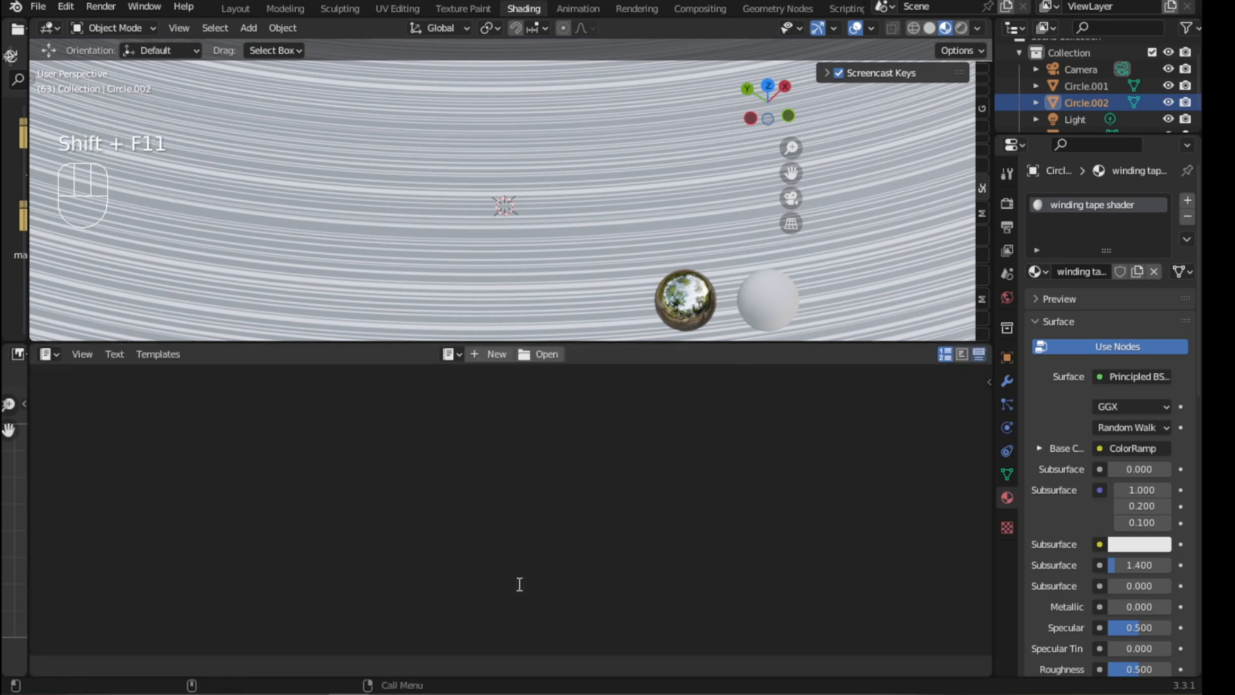
key("shift+F3")
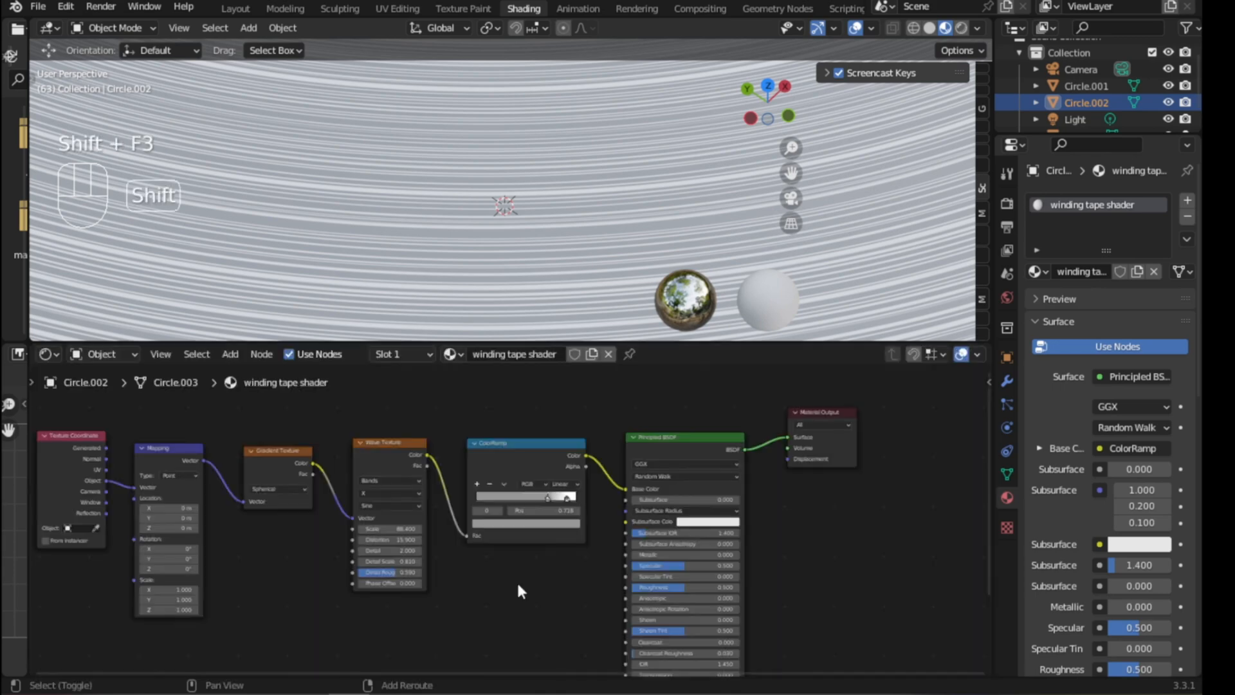
- Switch to the Layout workspace, enlarge the timeline area and turn it into a text editor
left_click(236, 8)
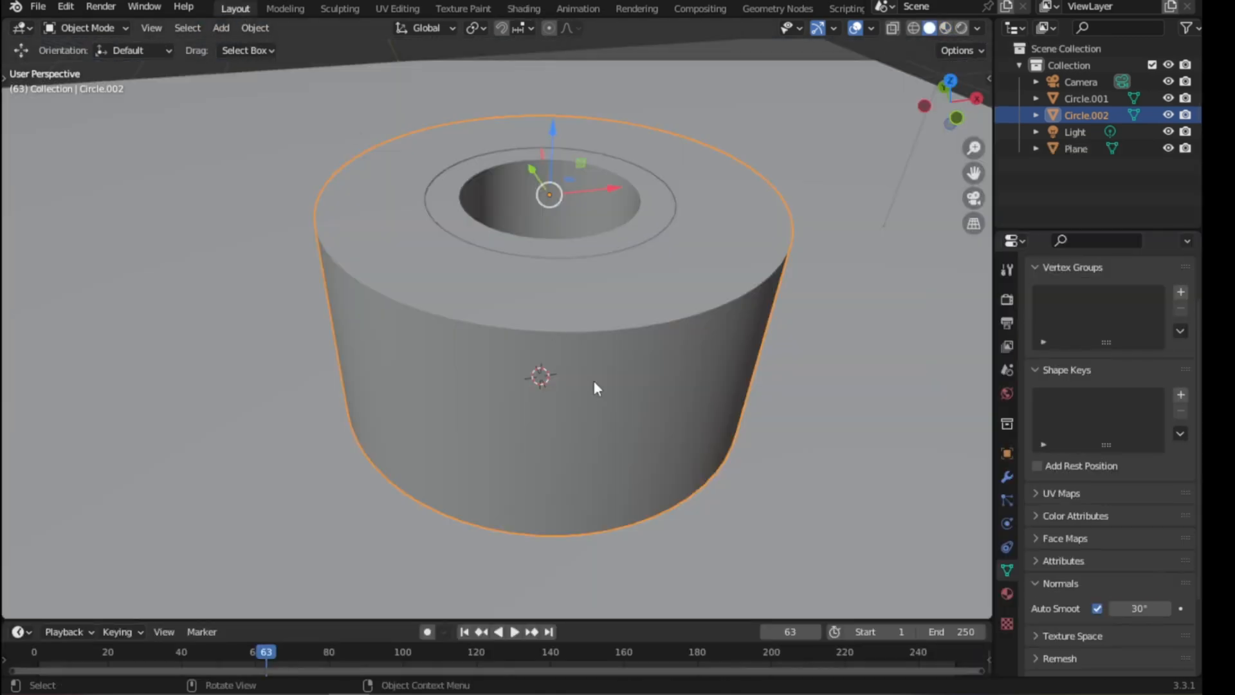
left_click_drag(568, 621, 514, 504)
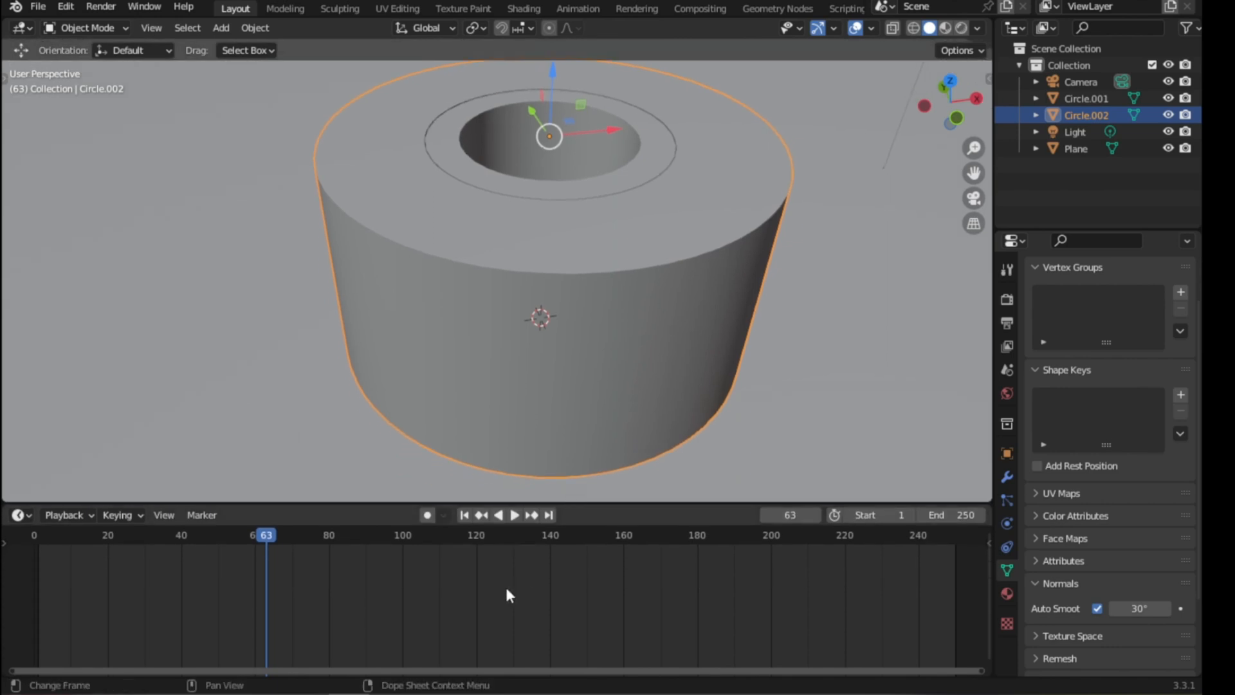
key("shift+F11")
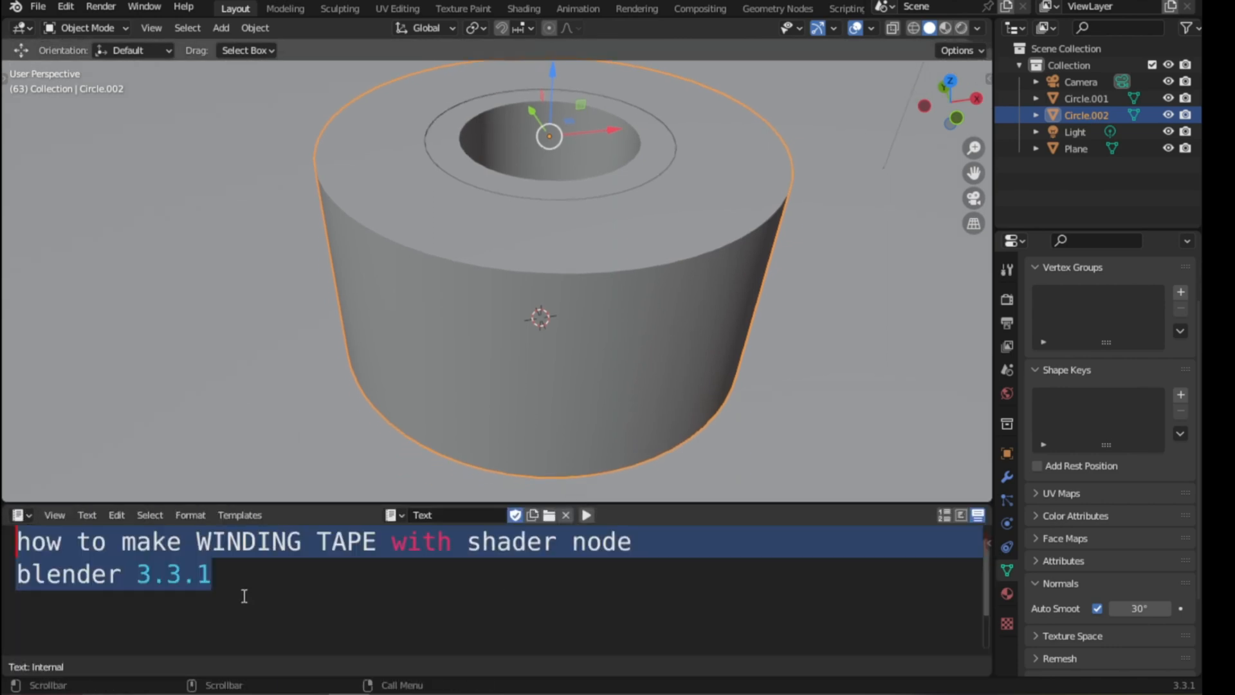
- Add the note line "so this light gray &" below "blender 3.3.1" in the text
left_click(218, 588)
type("so this b")
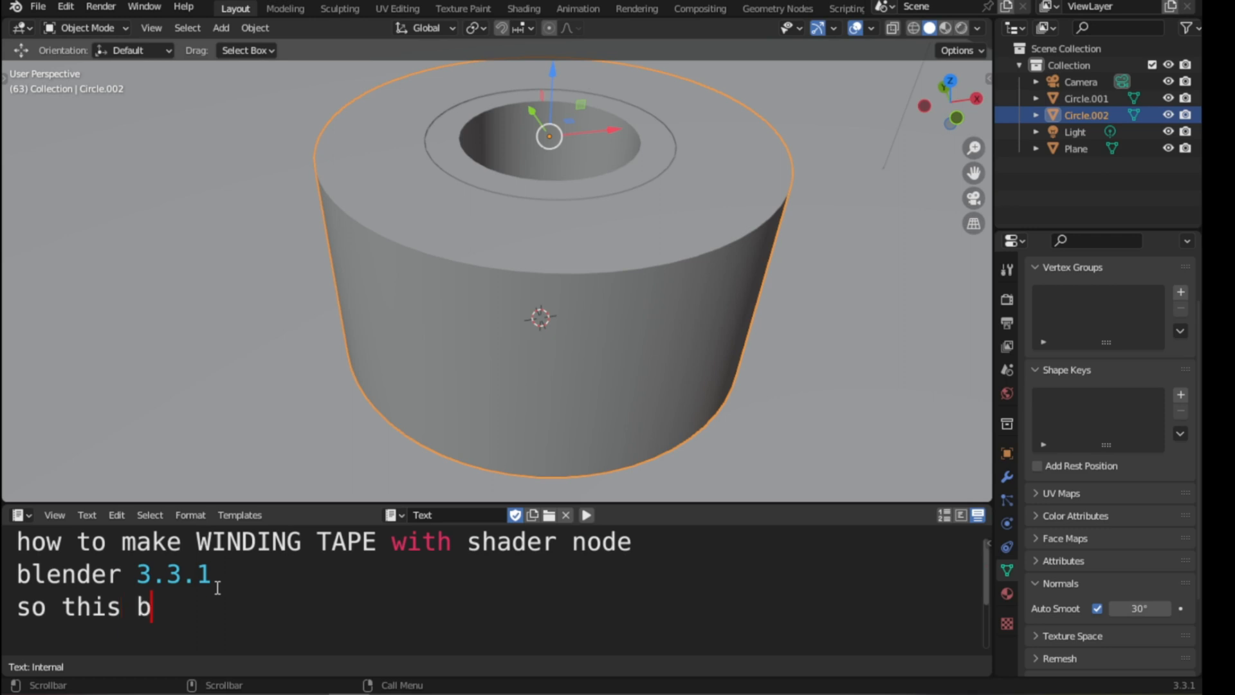
type("lac")
key("BackSpace")
key("BackSpace")
key("BackSpace")
key("BackSpace")
type("light gray")
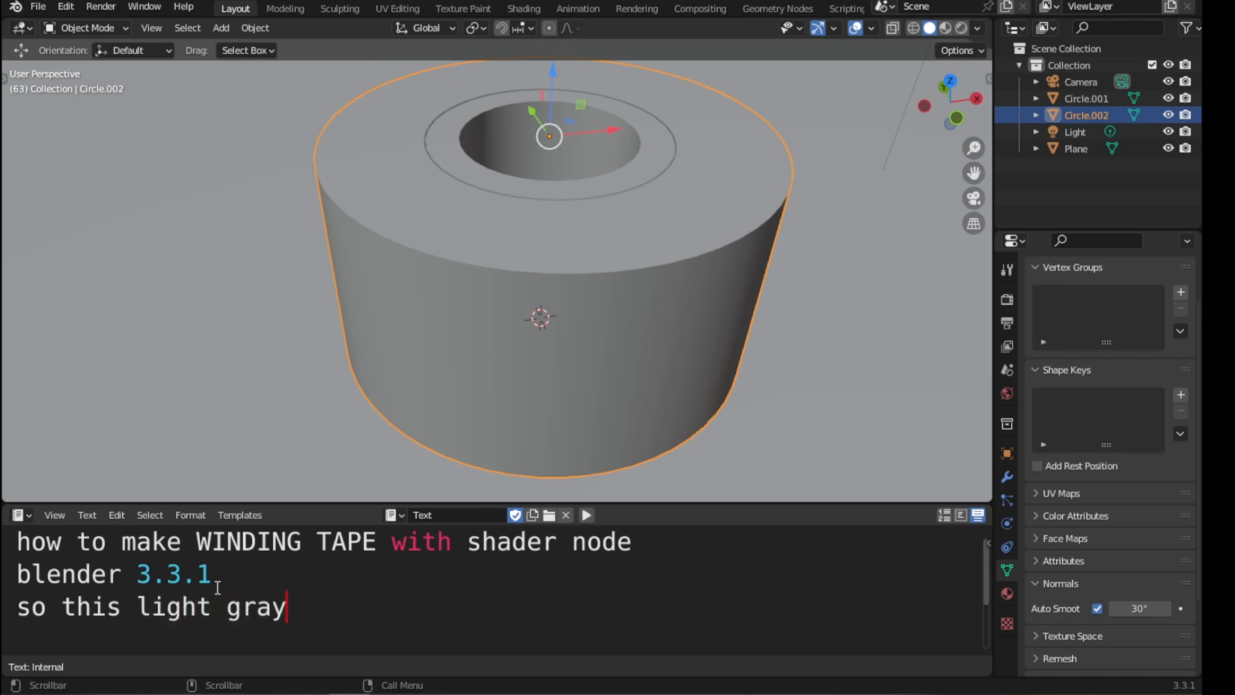
type(" &")
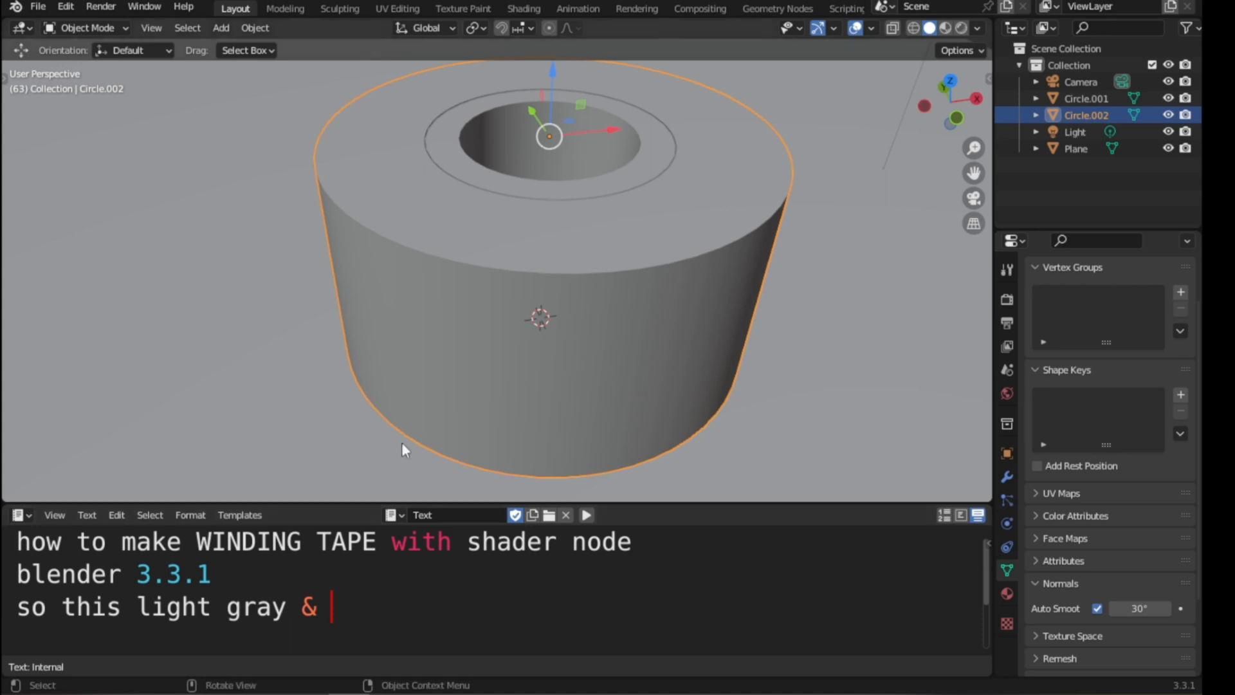
- In the Shading workspace, move the Material Output and Principled BSDF nodes farther from the ColorRamp to make room between them
left_click(524, 7)
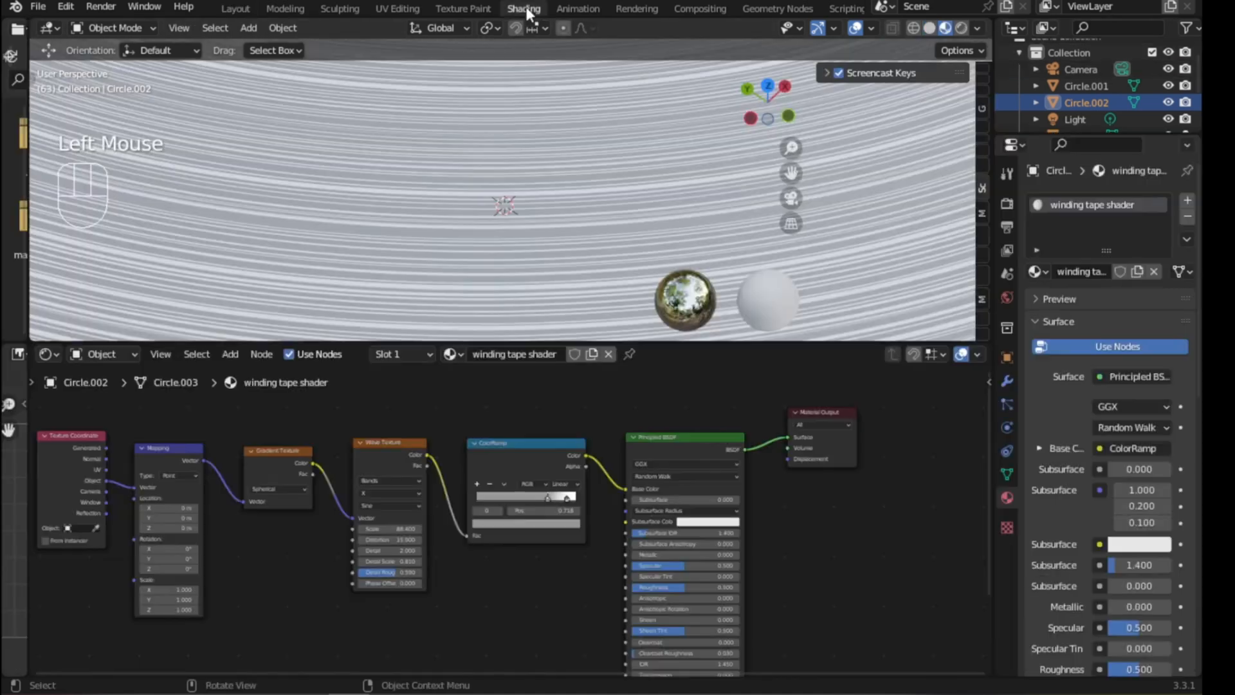
middle_click_drag(558, 415, 564, 405)
left_click_drag(815, 400, 877, 399)
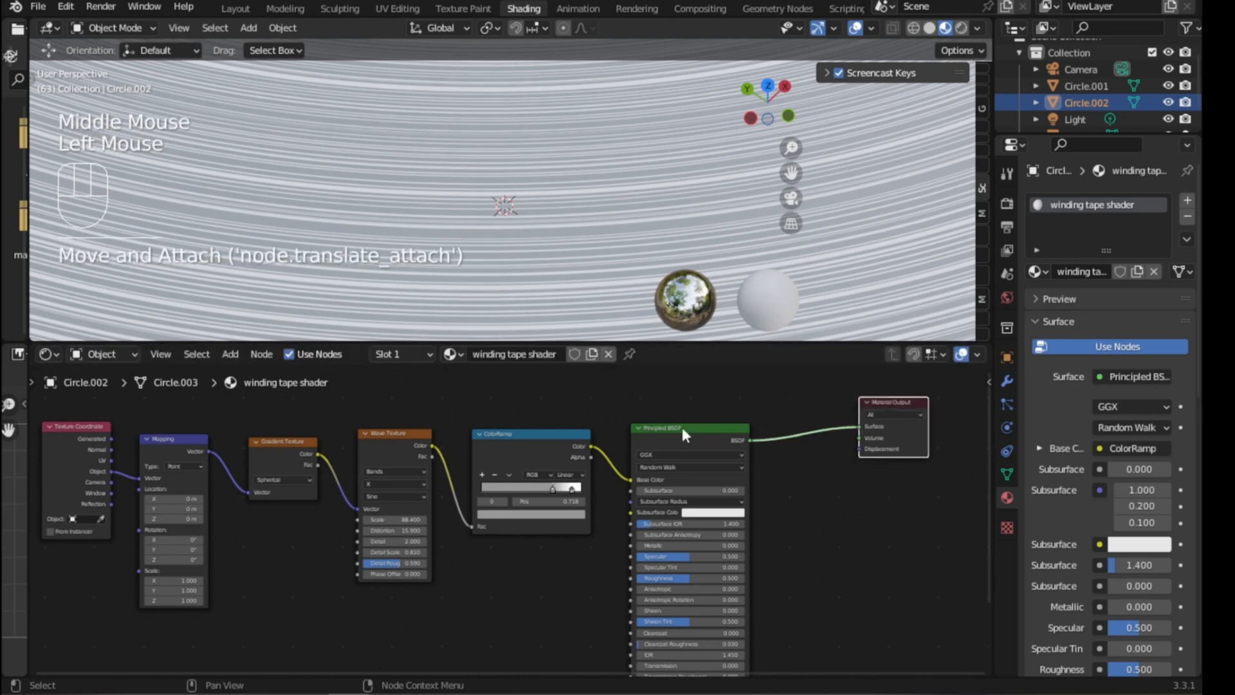
left_click_drag(682, 427, 767, 421)
scroll(644, 485, "up", 2)
- Add a Bump node in the space between the ColorRamp and the Principled BSDF
left_click(651, 552)
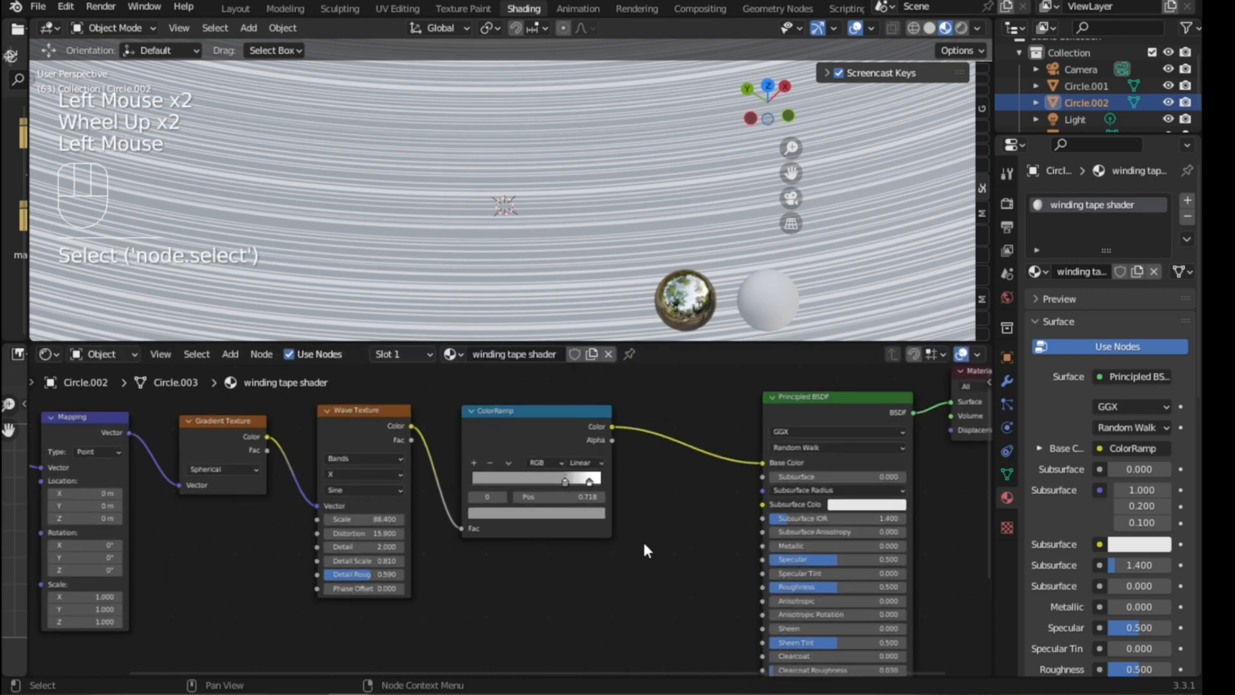
key("shift+a")
type("s")
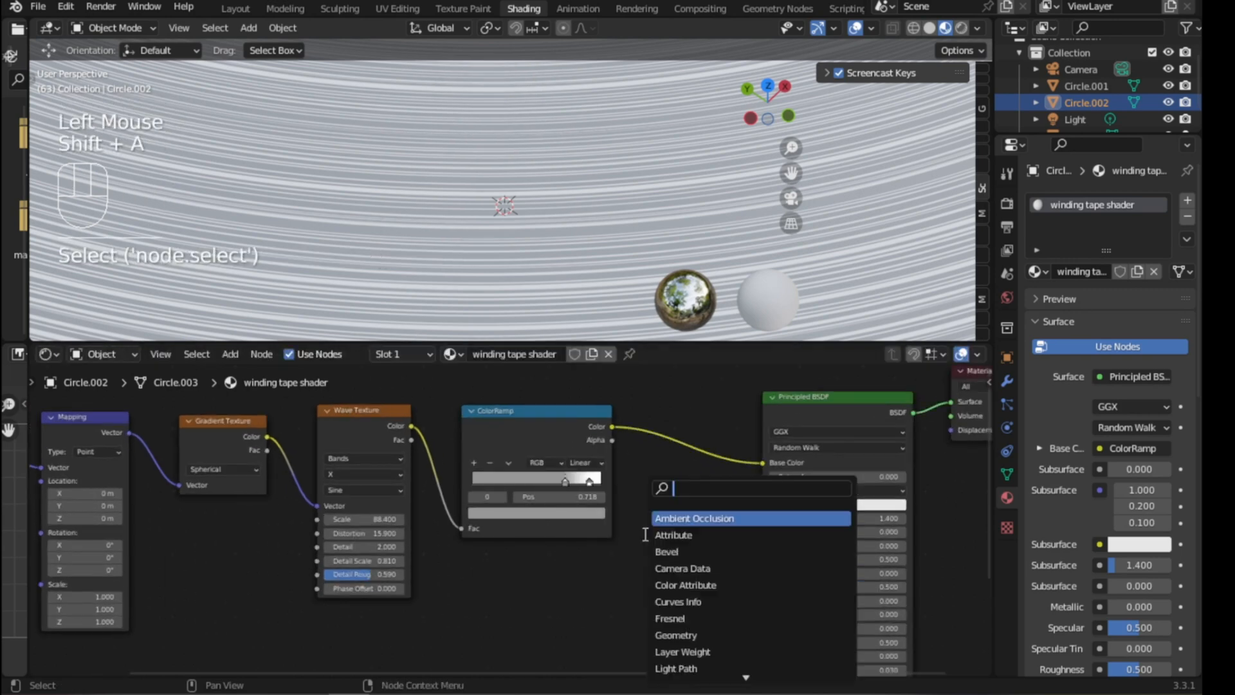
type("bump")
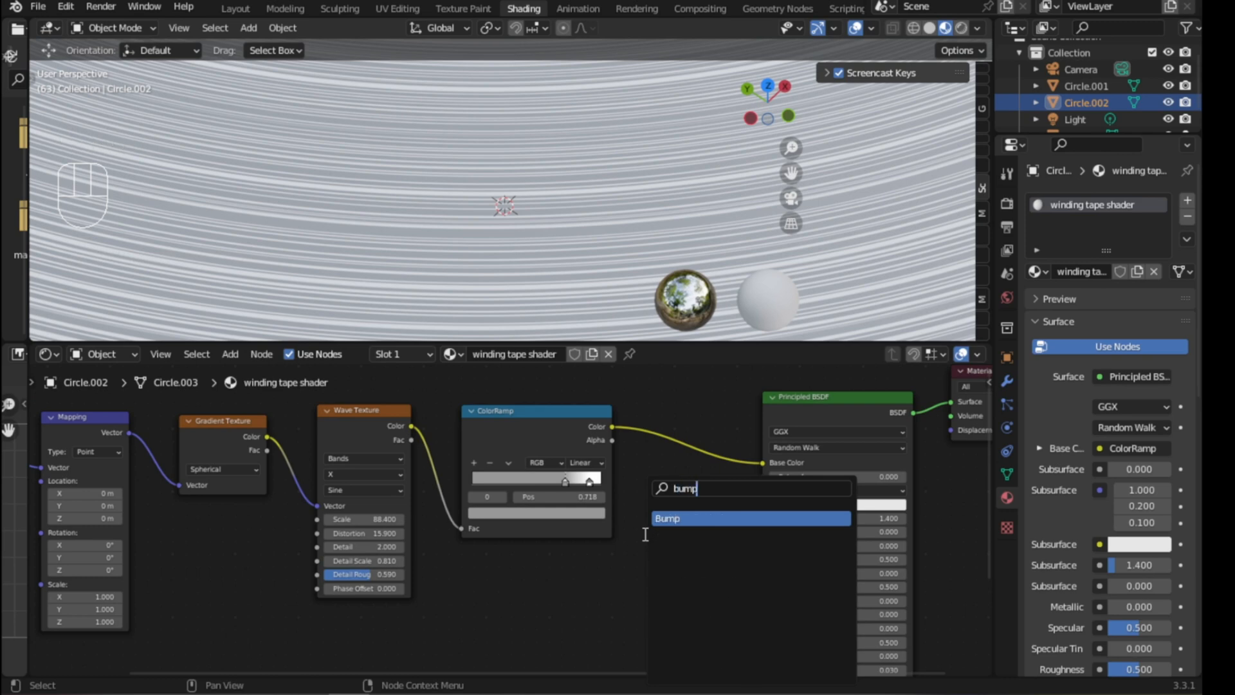
key("Return")
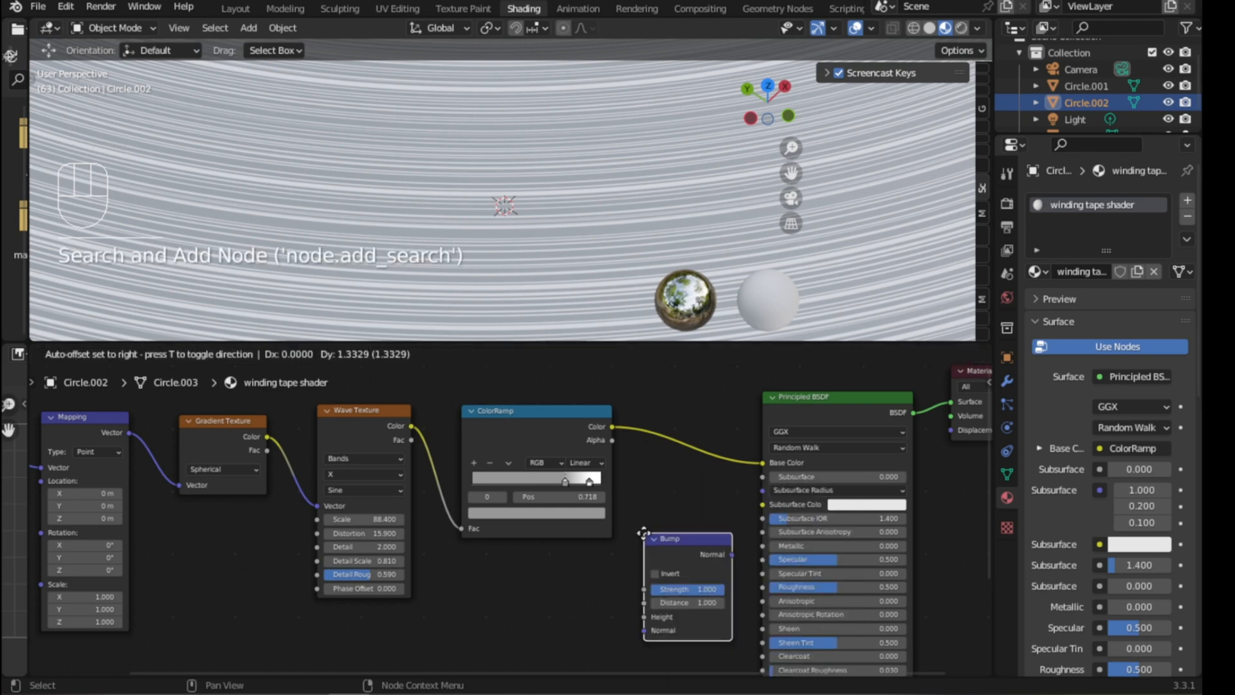
left_click(638, 535)
- Move the Material Output and Principled BSDF nodes farther from the new Bump node
scroll(628, 471, "down", 2)
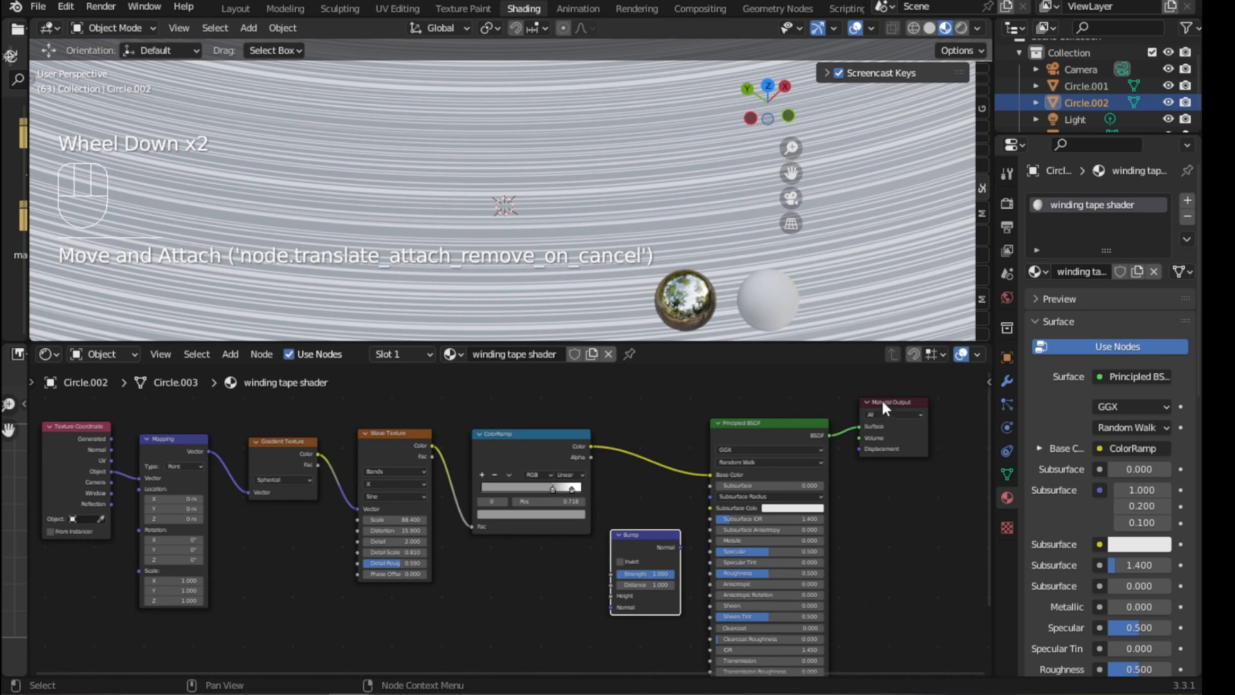
left_click_drag(881, 400, 942, 399)
left_click_drag(782, 415, 808, 414)
scroll(597, 481, "up", 1)
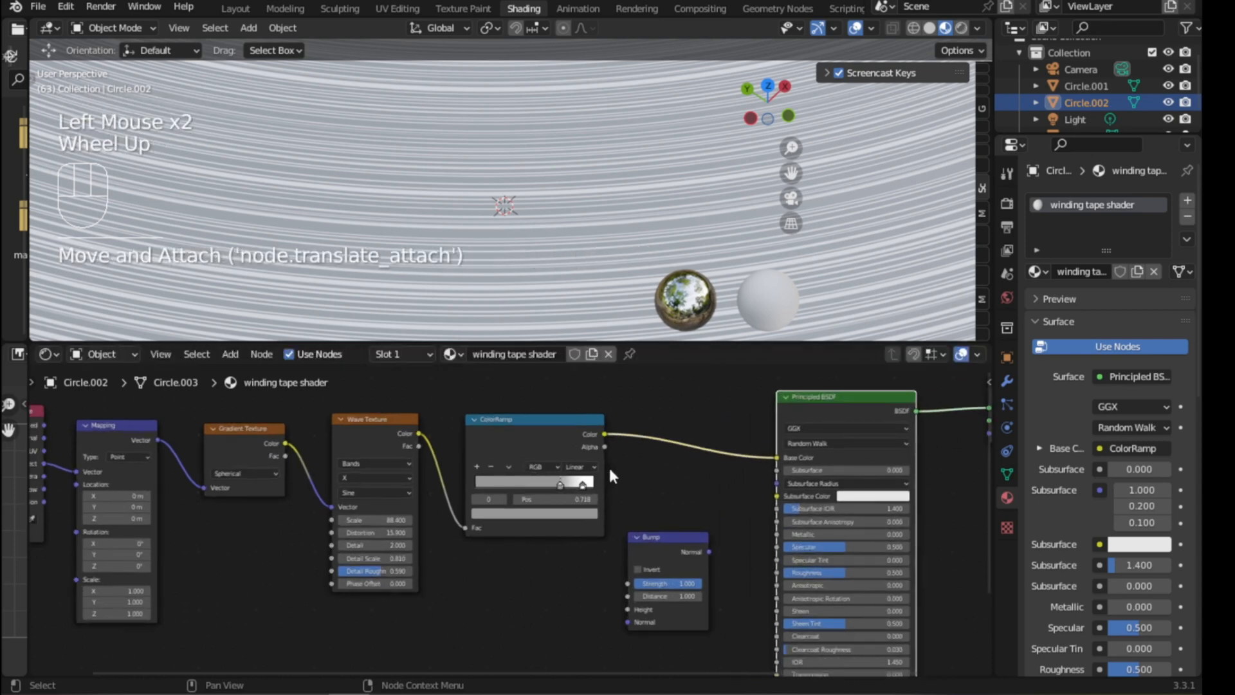
- Connect the ColorRamp's Color output to the Bump node's Height input
scroll(573, 449, "up", 2)
middle_click_drag(600, 486, 557, 474)
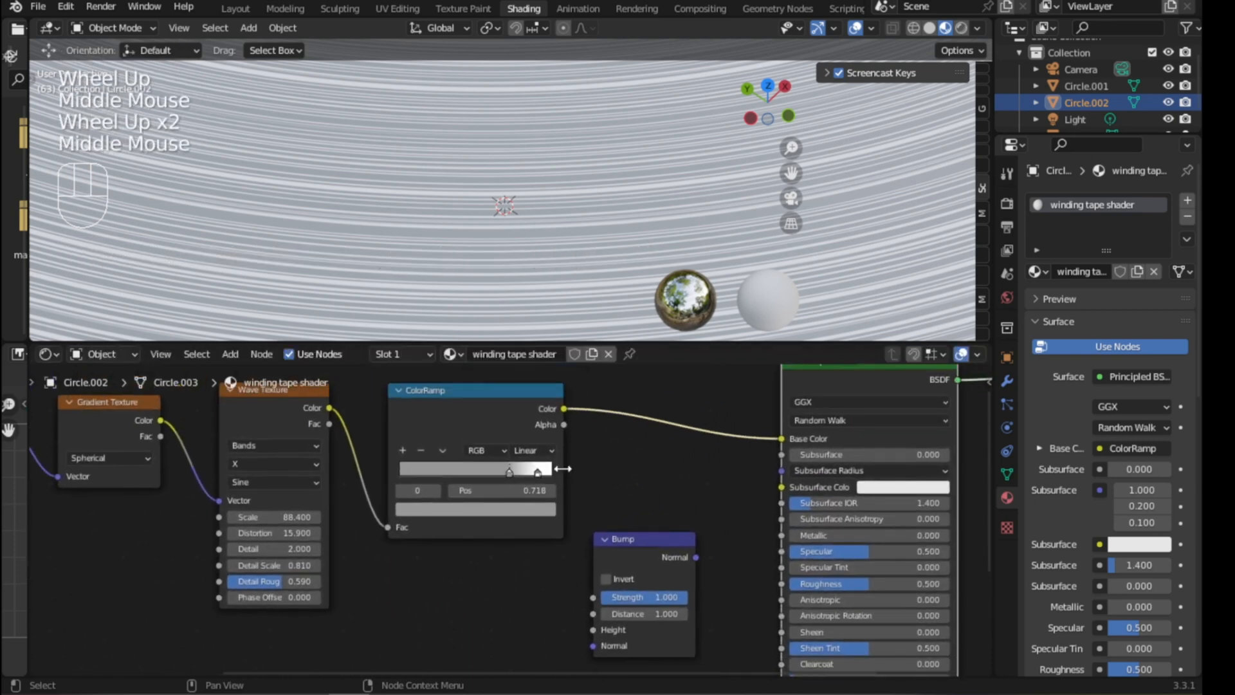
left_click(564, 408)
left_click_drag(564, 407, 593, 630)
scroll(607, 539, "down", 2)
middle_click_drag(607, 539, 626, 413)
scroll(603, 487, "up", 2)
left_click(607, 441)
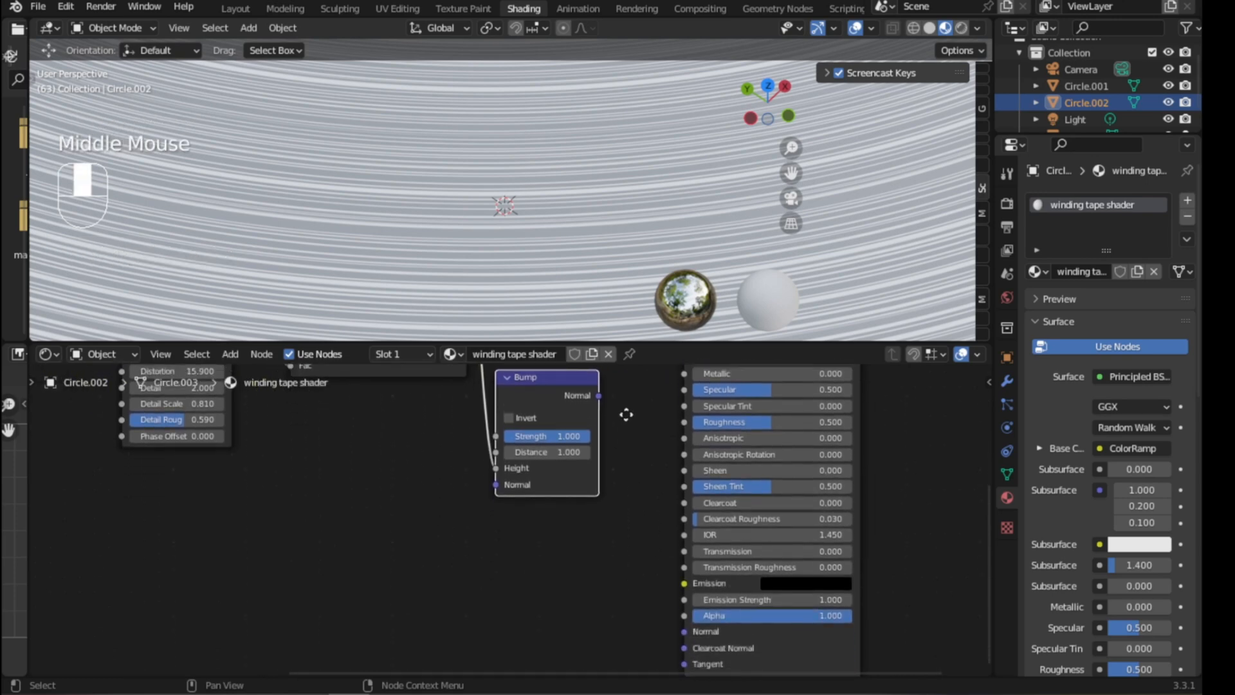
left_click_drag(604, 399, 624, 429)
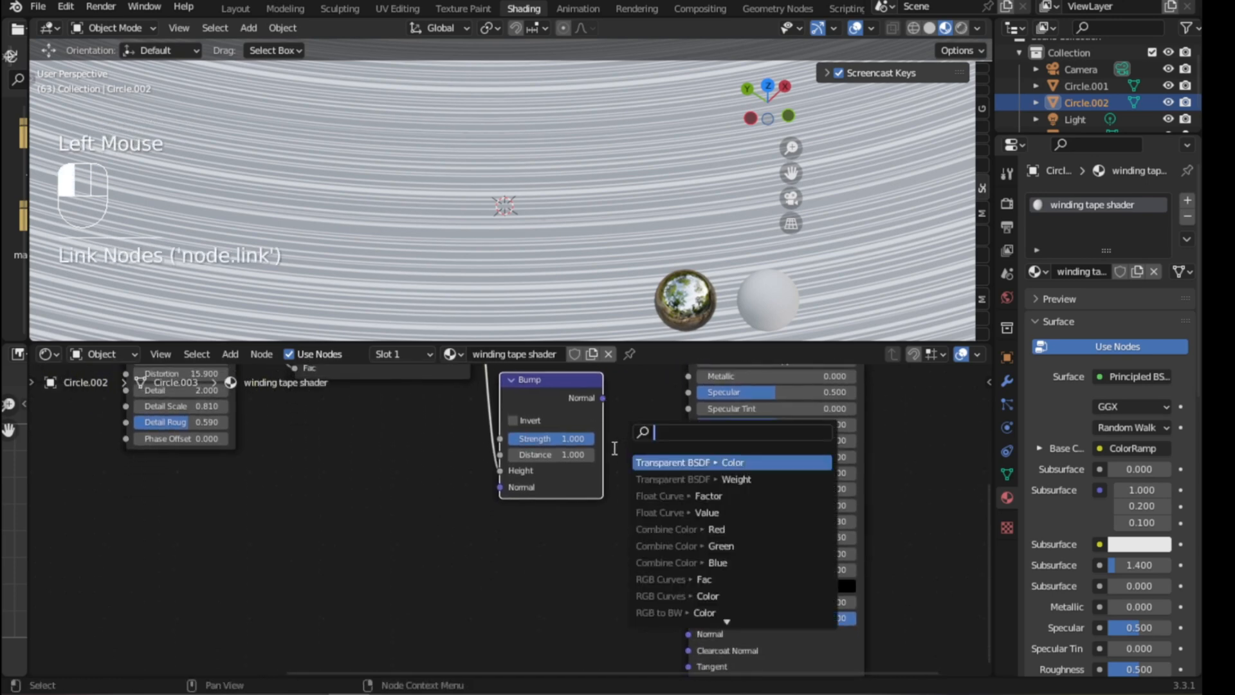
- In the Layout workspace, extend the note line with "white color to bump up" and shrink the timeline area
left_click(238, 9)
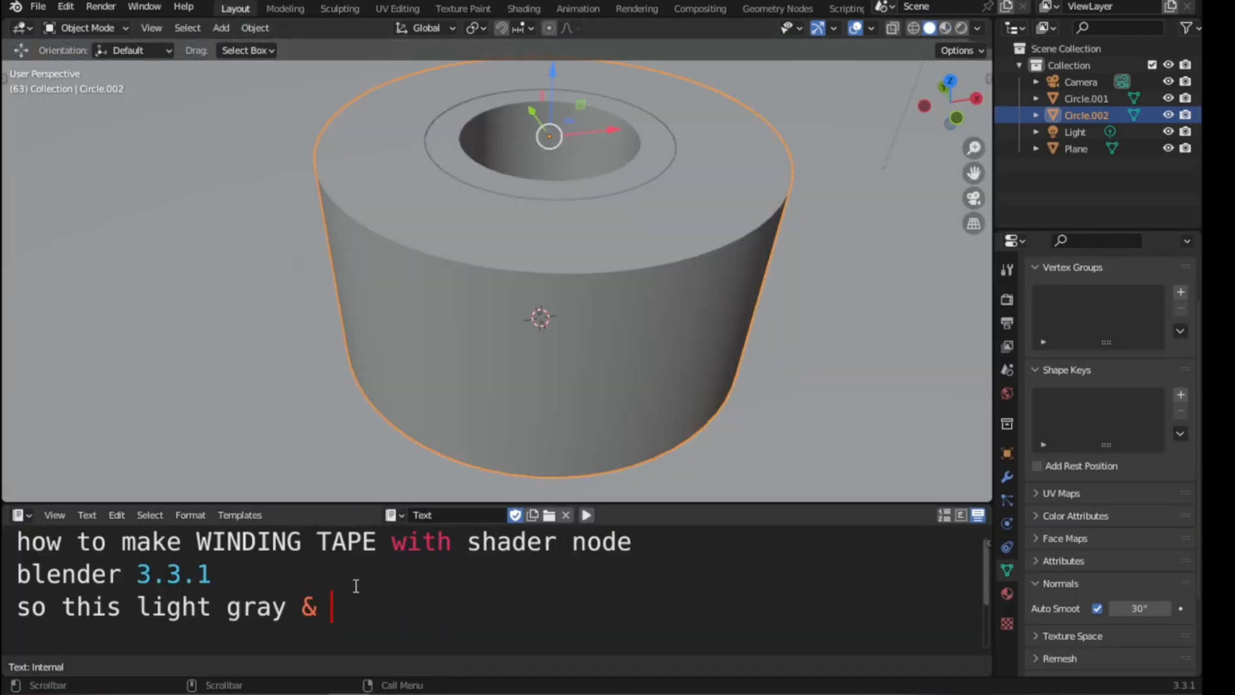
type("wi")
type("ite to bum")
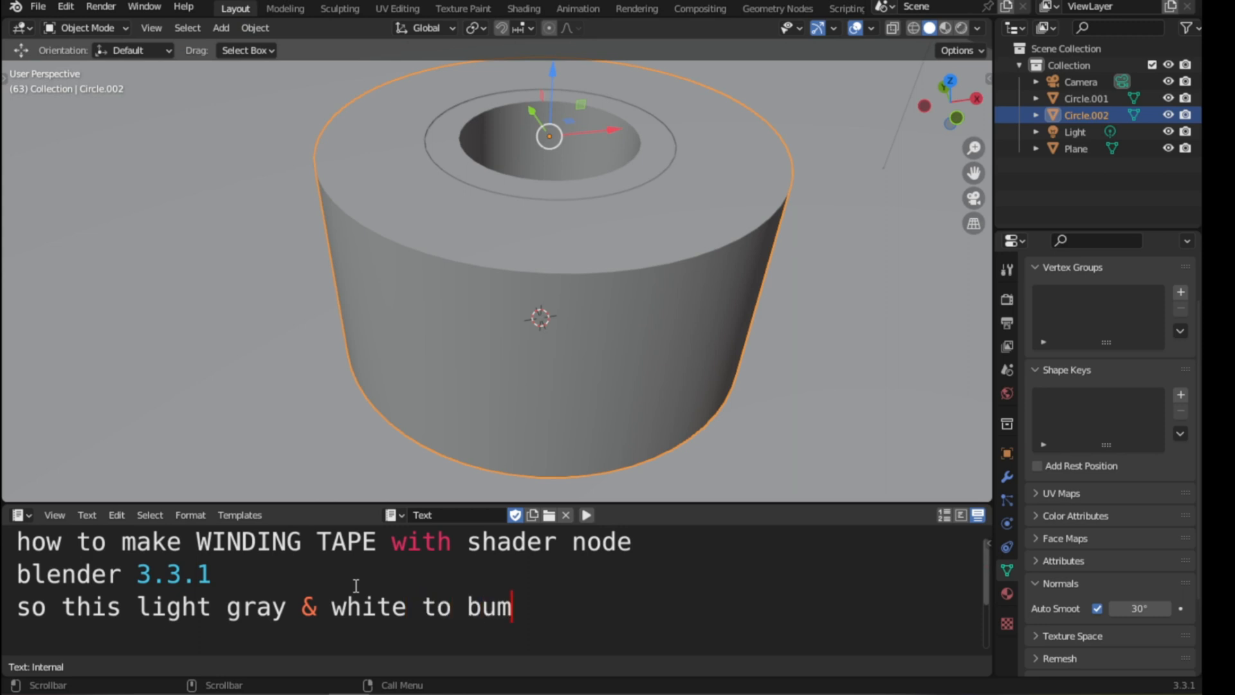
type("p up")
type("col")
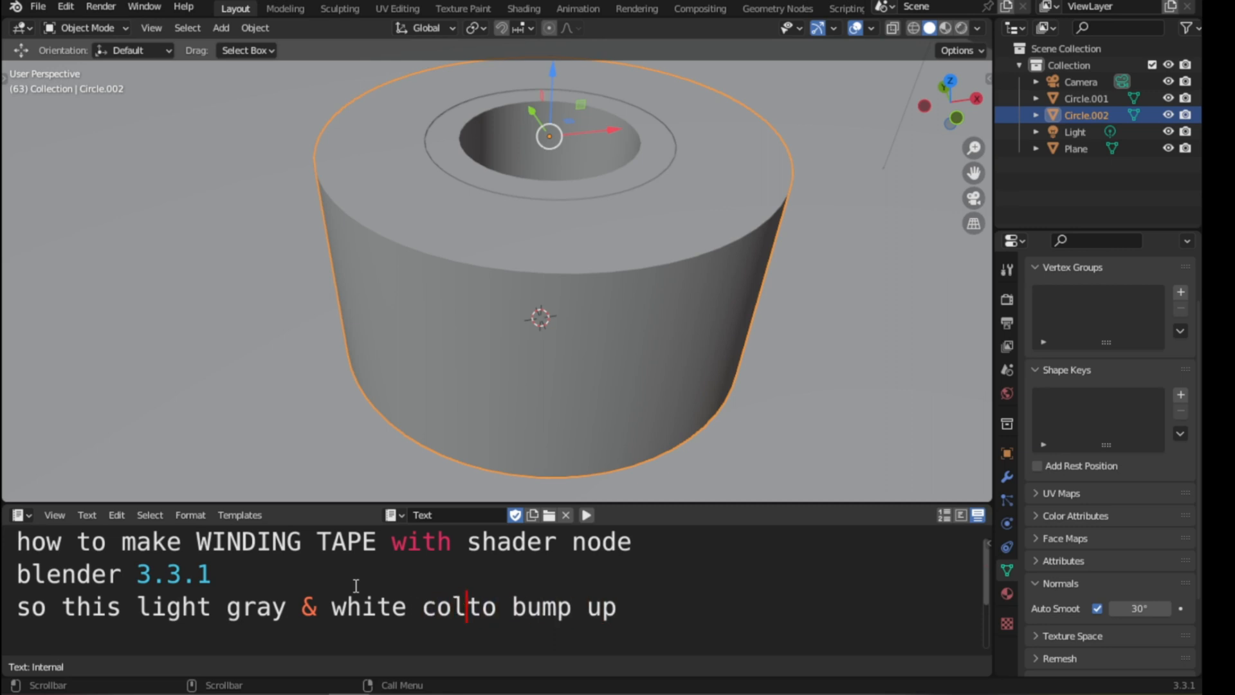
type("or")
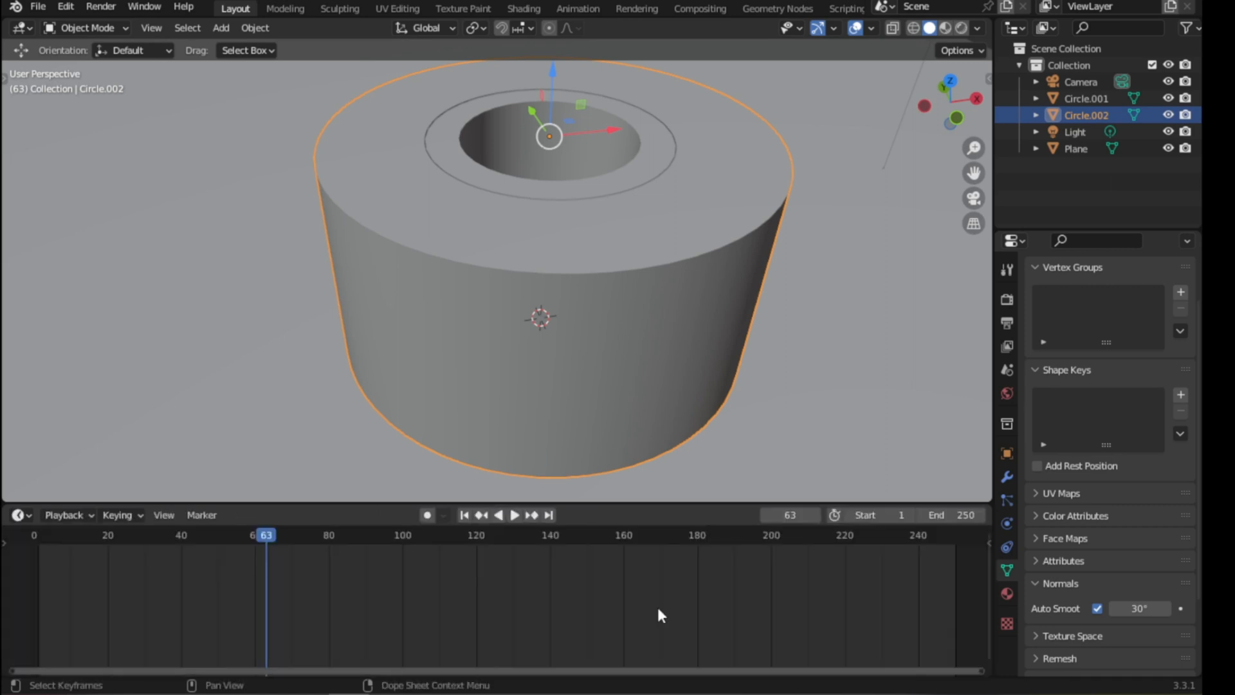
left_click_drag(579, 502, 582, 566)
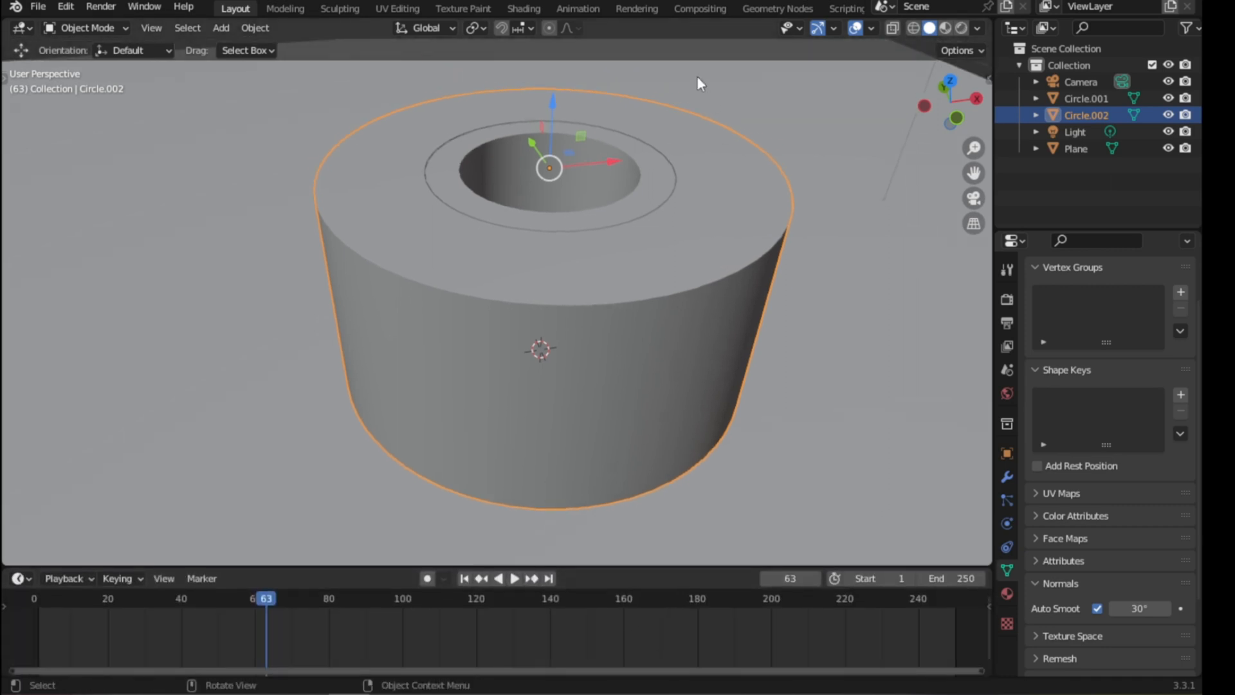
- In the Shading workspace, disconnect the link feeding the Principled BSDF's Base Color
left_click(518, 7)
mouse_move(572, 522)
middle_mouse_down()
mouse_move(477, 522)
mouse_move(526, 496)
middle_mouse_up()
scroll(477, 522, "down", 1)
left_click_drag(568, 432, 516, 504)
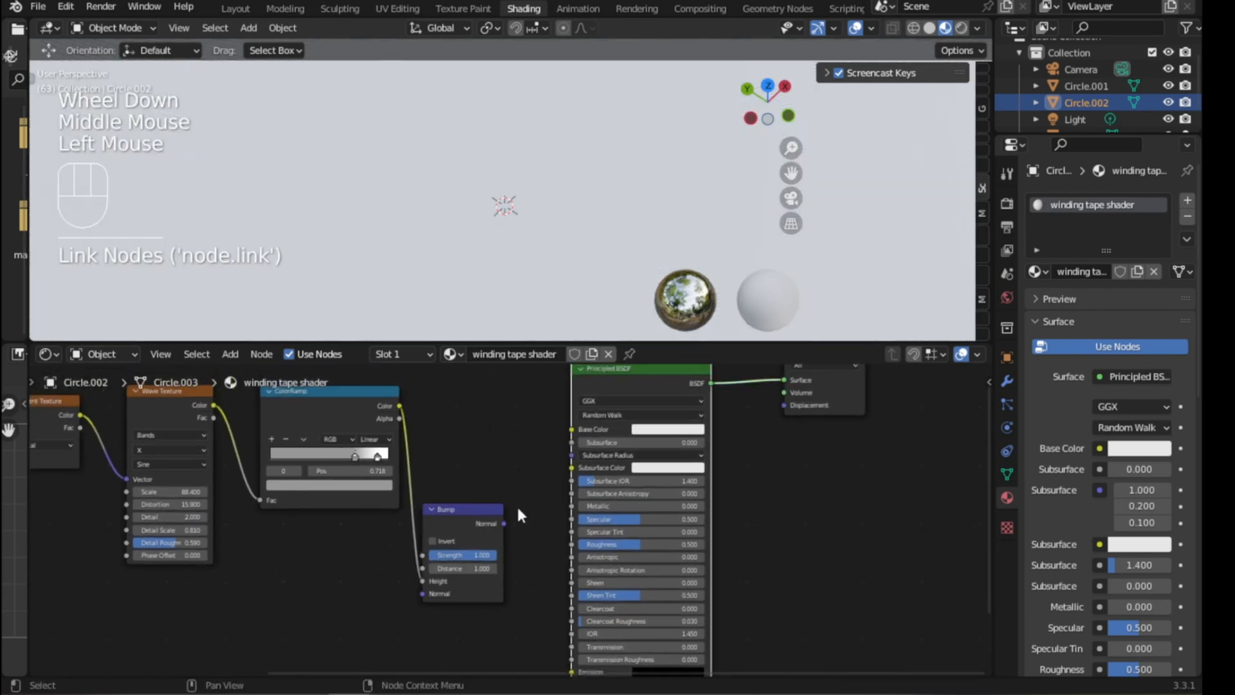
- Connect the Bump node's Normal output to the Principled BSDF's Normal input
scroll(515, 504, "down", 2)
middle_click_drag(516, 505, 535, 427)
left_click_drag(527, 430, 577, 575)
scroll(581, 264, "down", 3)
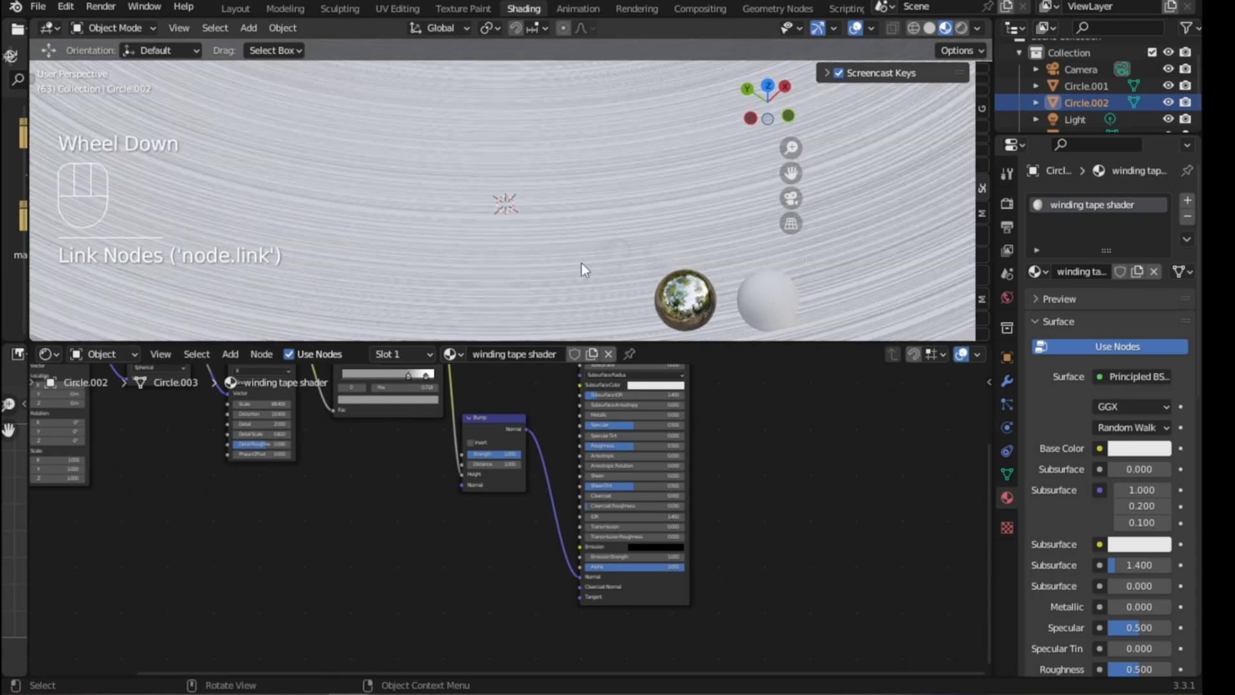
- Switch the 3D viewport to Rendered shading with the tape's winding edge in view
middle_click_drag(546, 245, 578, 226)
left_click(963, 28)
scroll(548, 226, "up", 2)
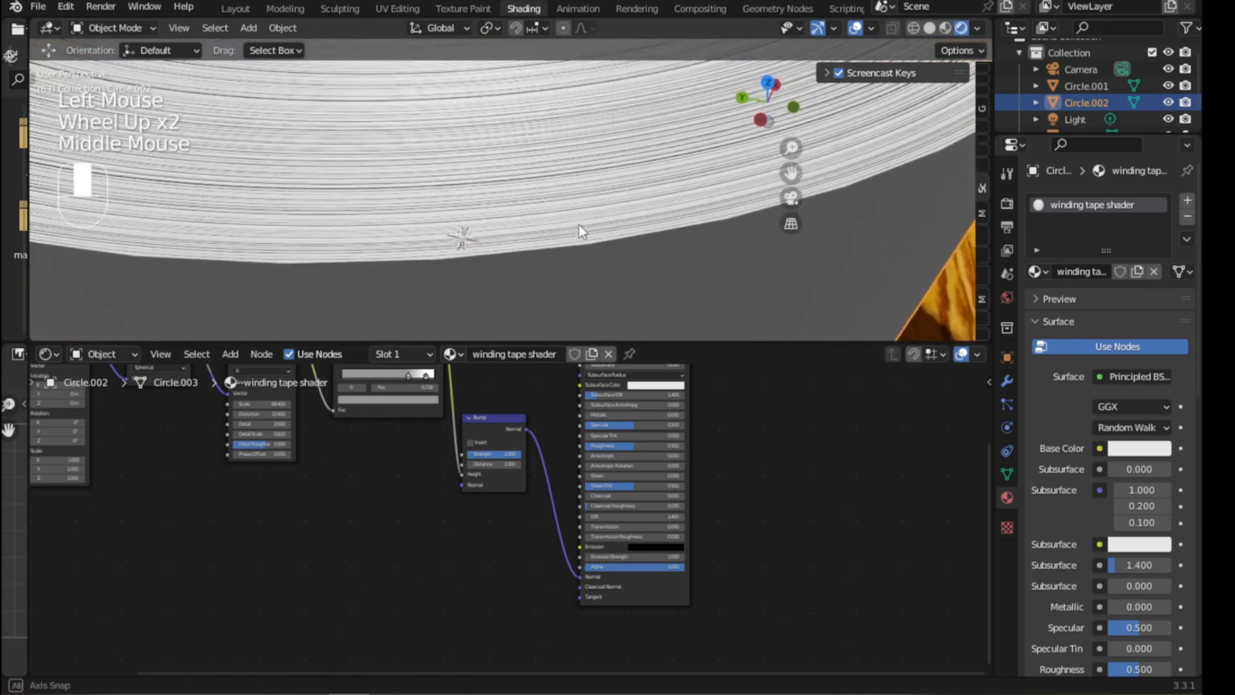
- Set the Bump node's Strength to 2
scroll(514, 431, "up", 6)
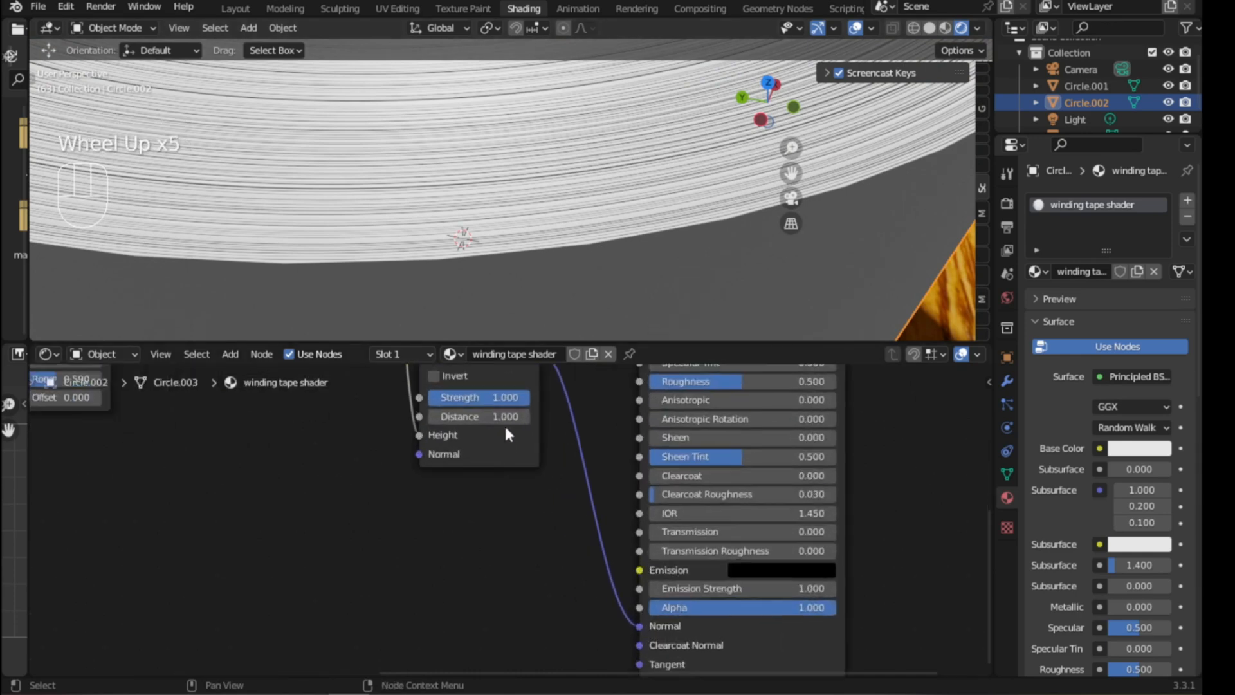
middle_click_drag(503, 423, 464, 453, "shift")
left_click(476, 432)
type("2")
key("Return")
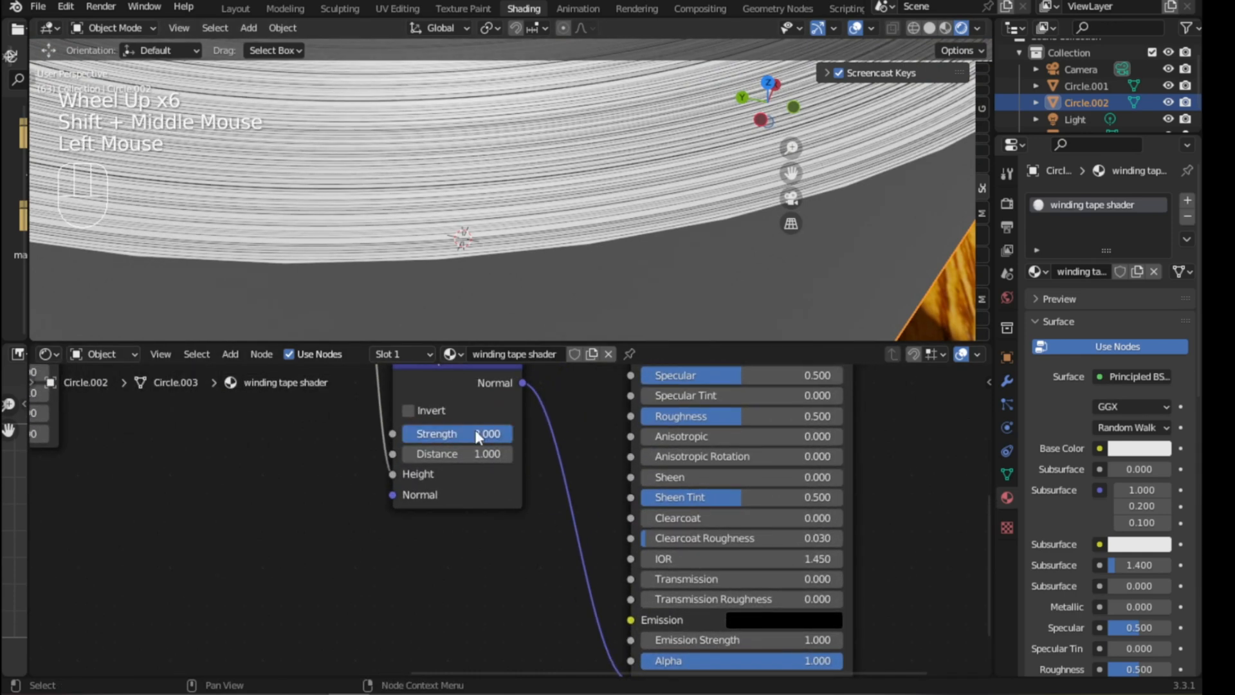
- Darken the ColorRamp's gray stop at position 0.718 slightly and save the file
middle_click_drag(348, 435, 515, 591, "shift")
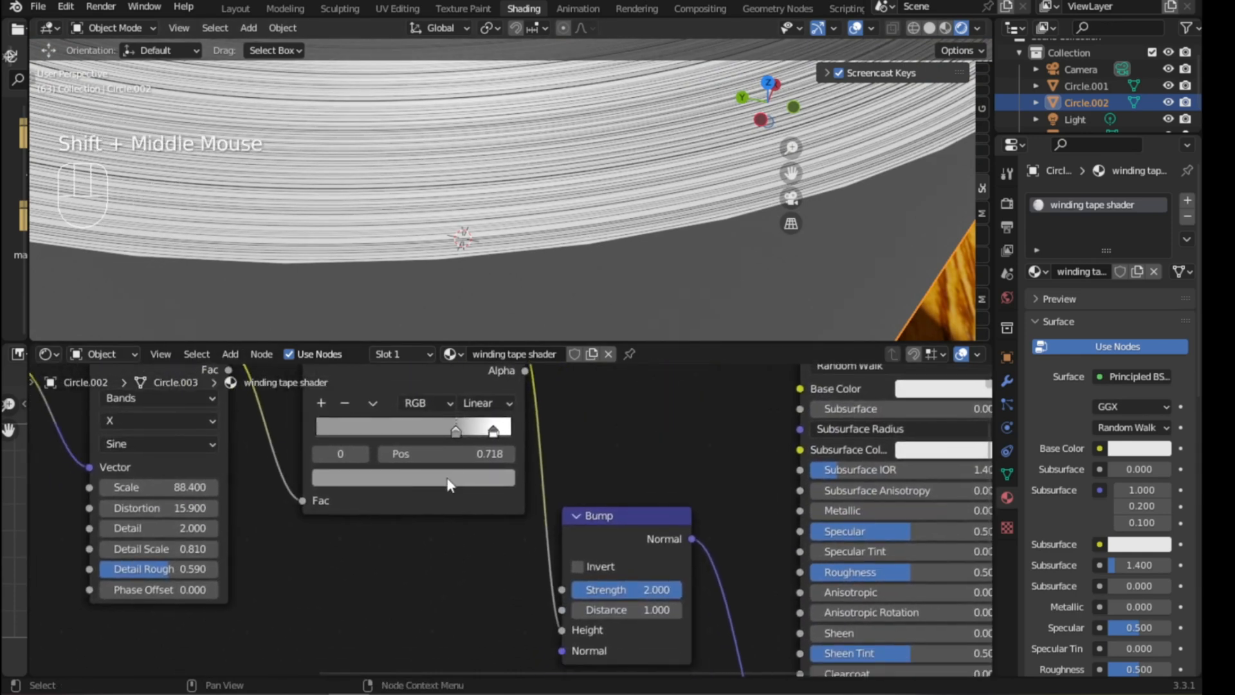
left_click(449, 478)
left_click_drag(477, 278, 477, 289)
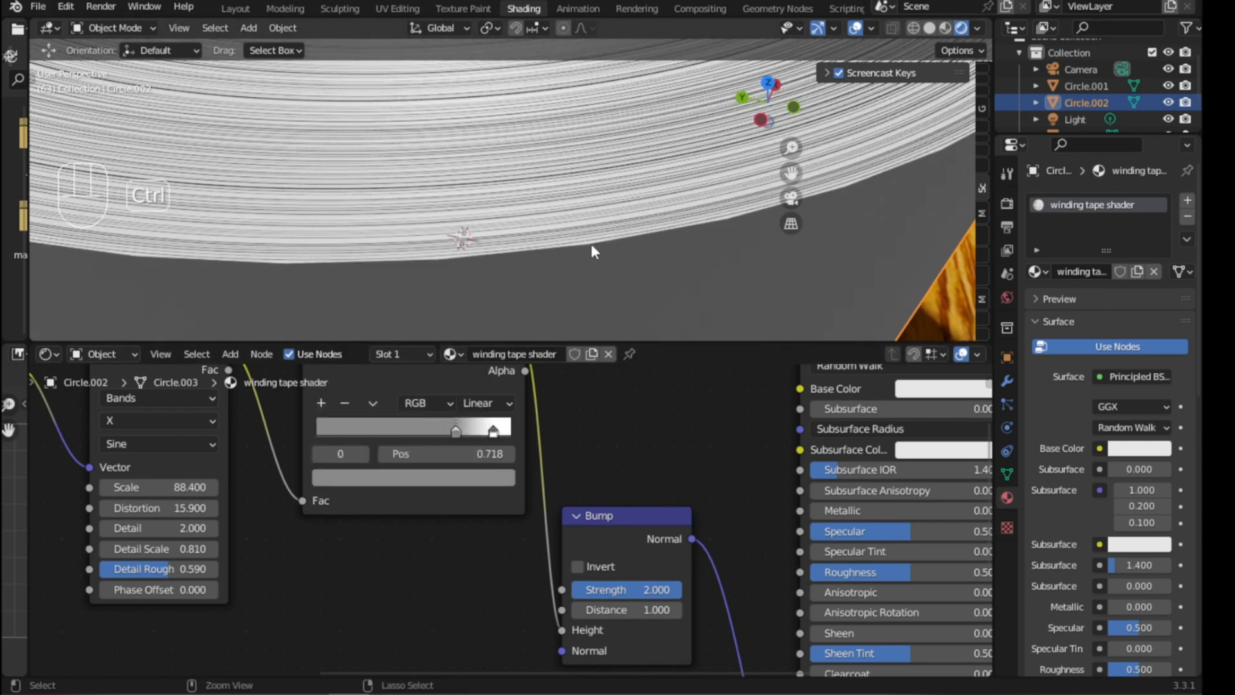
key("ctrl+s")
- Maximize the 3D viewport, show the whole tape roll and hide the viewport overlays
key("ctrl+space")
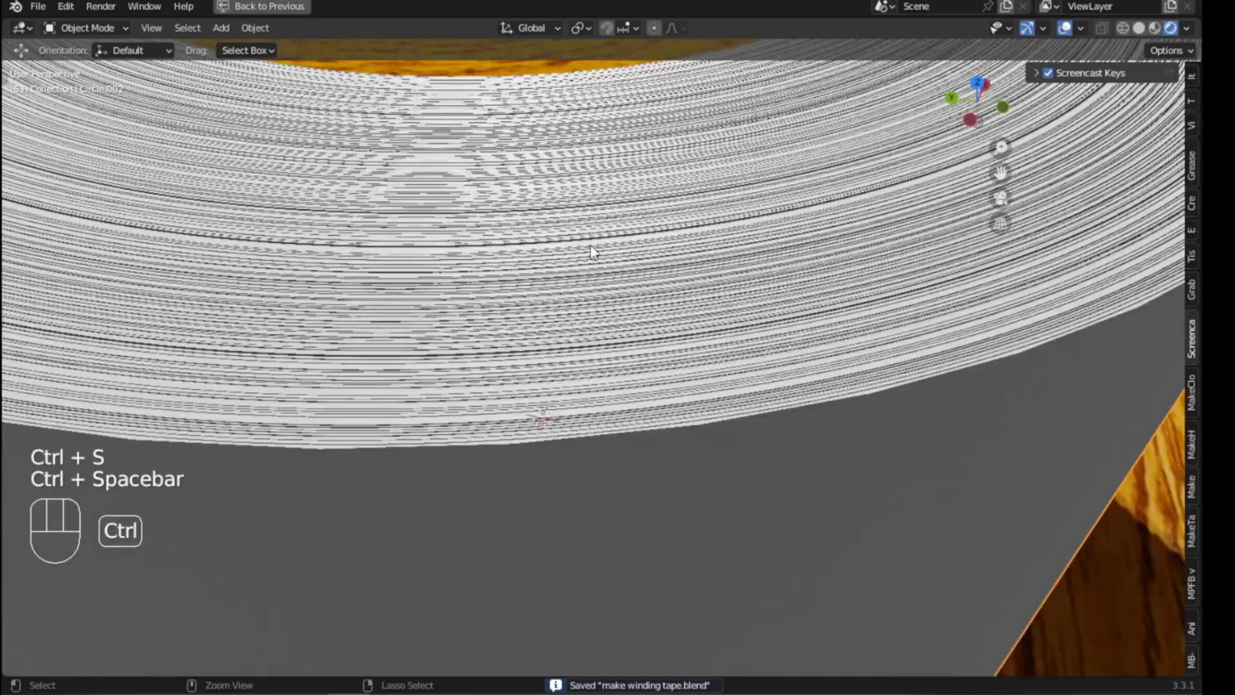
scroll(592, 252, "down", 3)
middle_click_drag(595, 383, 579, 308)
left_click(782, 238)
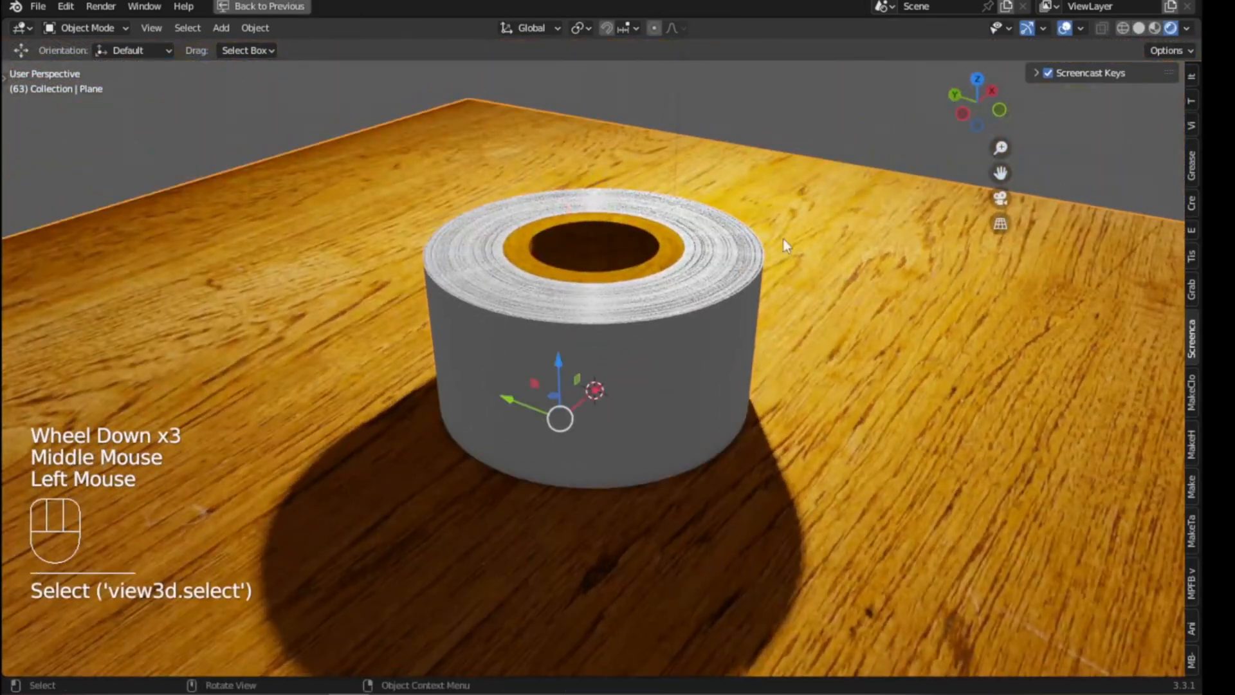
left_click(1064, 28)
- Examine the winding lines on the tape roll's top face up close and from several angles
scroll(620, 330, "up", 3)
left_click(600, 285)
middle_click_drag(603, 289, 654, 344)
scroll(801, 389, "up", 3)
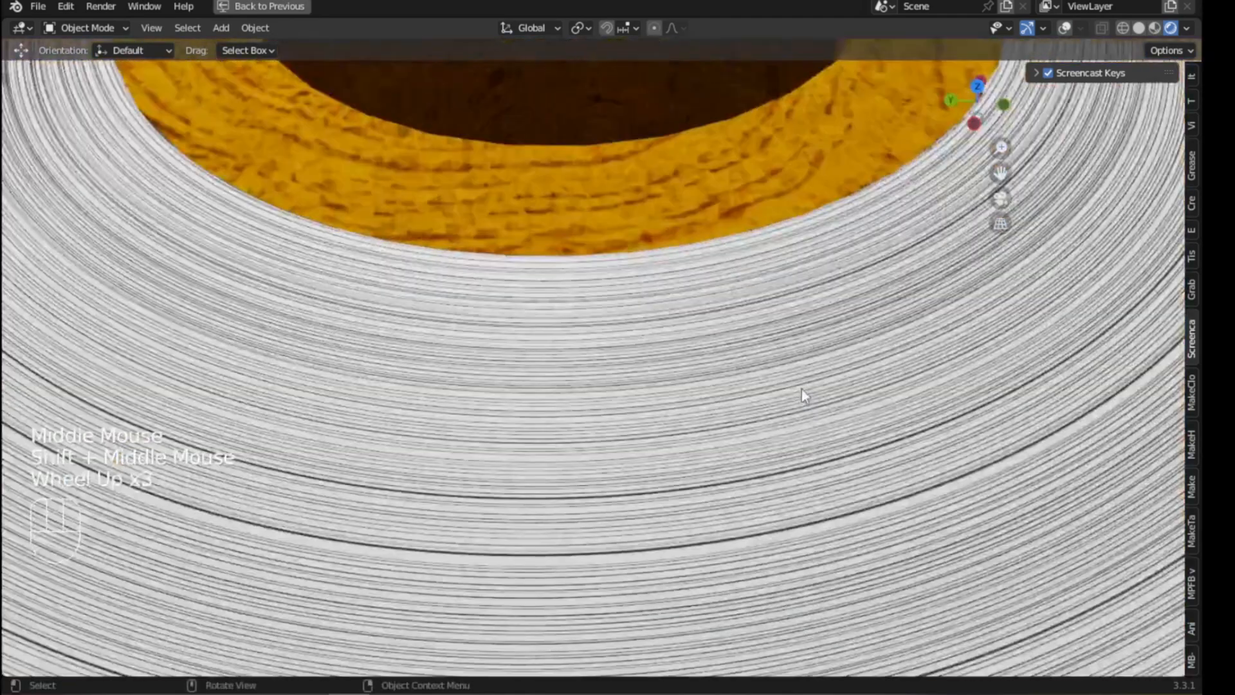
scroll(800, 389, "down", 1)
middle_click_drag(772, 423, 618, 354)
scroll(755, 396, "down", 1)
scroll(707, 372, "down", 2)
scroll(633, 352, "down", 2)
scroll(638, 327, "up", 2)
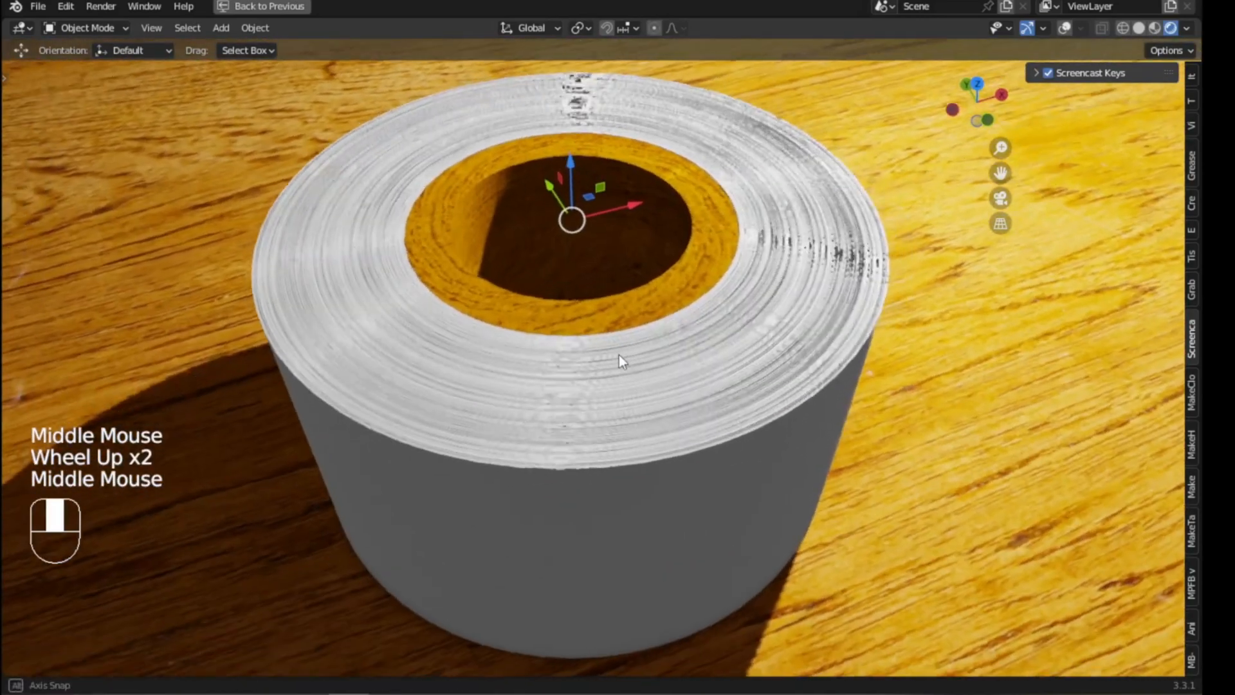
scroll(620, 357, "up", 1)
middle_click_drag(708, 364, 591, 313)
scroll(570, 439, "up", 1)
scroll(570, 440, "up", 1)
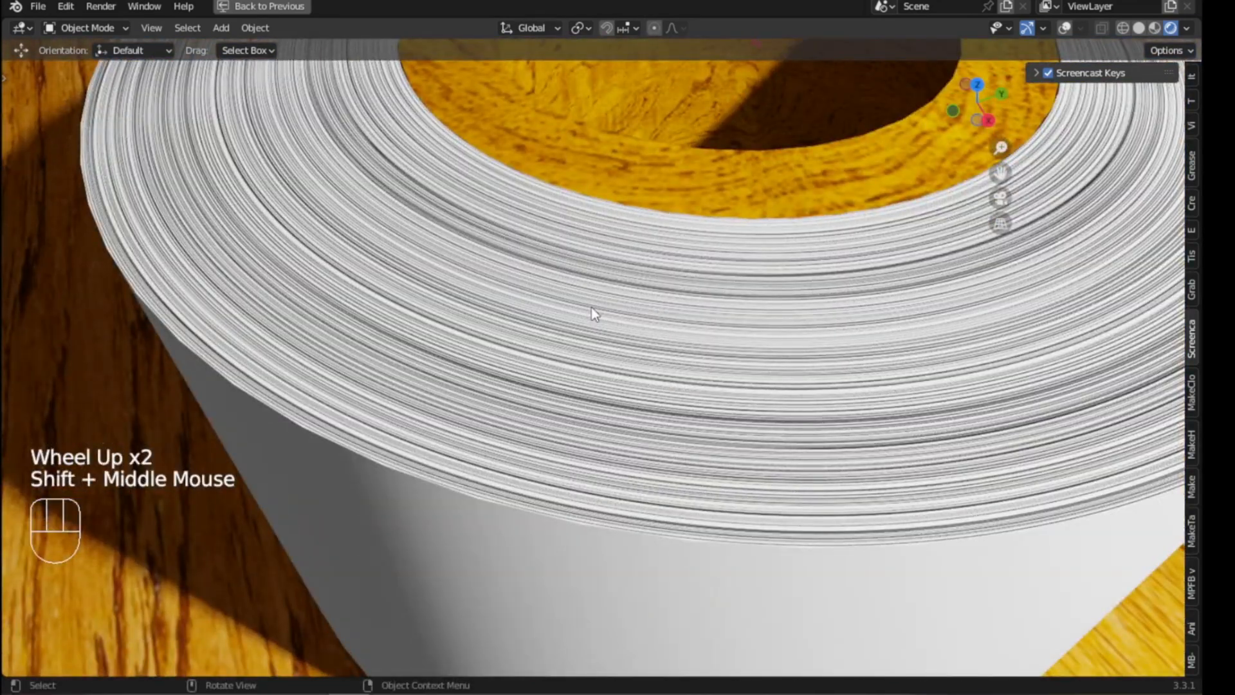
scroll(592, 309, "down", 1)
scroll(592, 306, "down", 1)
mouse_move(593, 306)
middle_mouse_down()
mouse_move(572, 310)
mouse_move(611, 297)
middle_mouse_up()
middle_click_drag(611, 297, 712, 327, "shift")
scroll(693, 281, "up", 2)
scroll(701, 292, "down", 2)
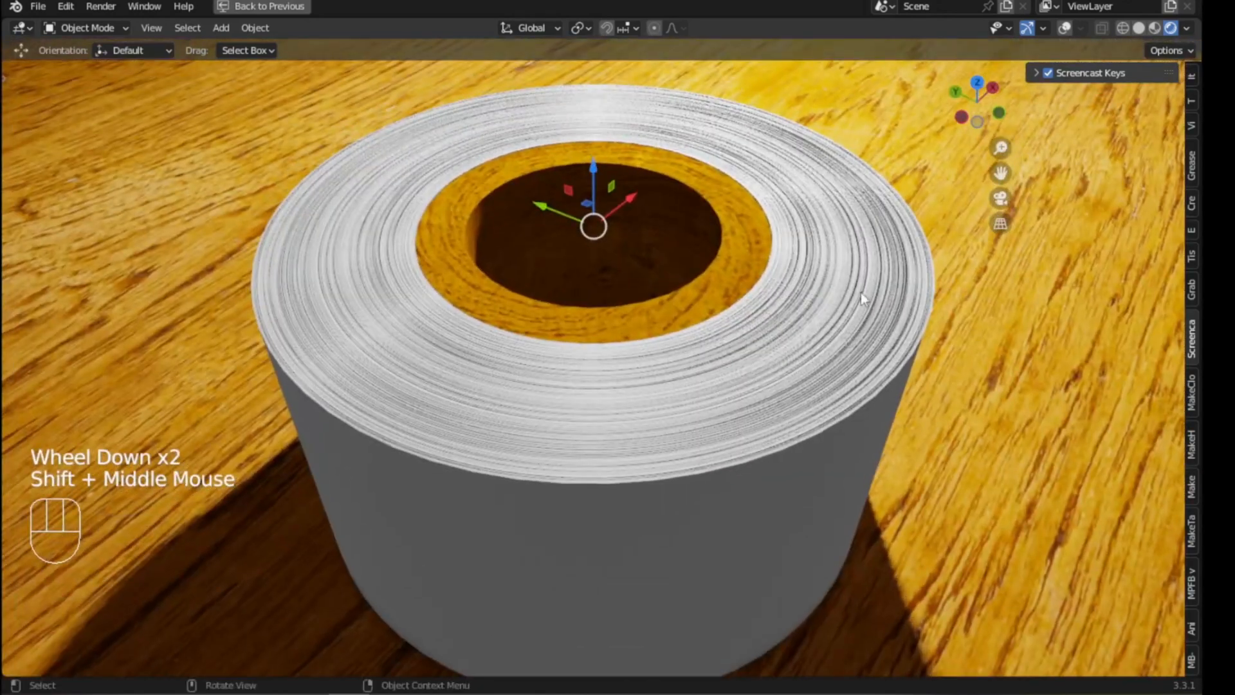
- Turn off Screencast Keys and hide the viewport sidebar
left_click(1047, 73)
left_click(1035, 72)
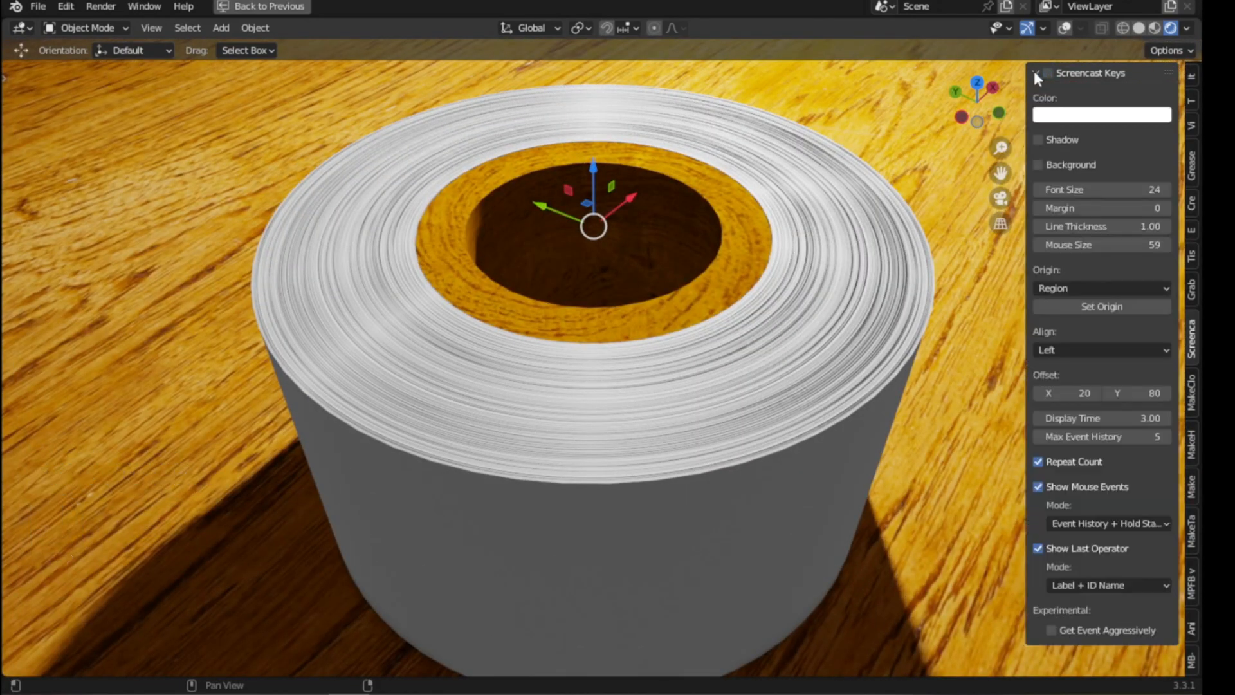
left_click(1035, 72)
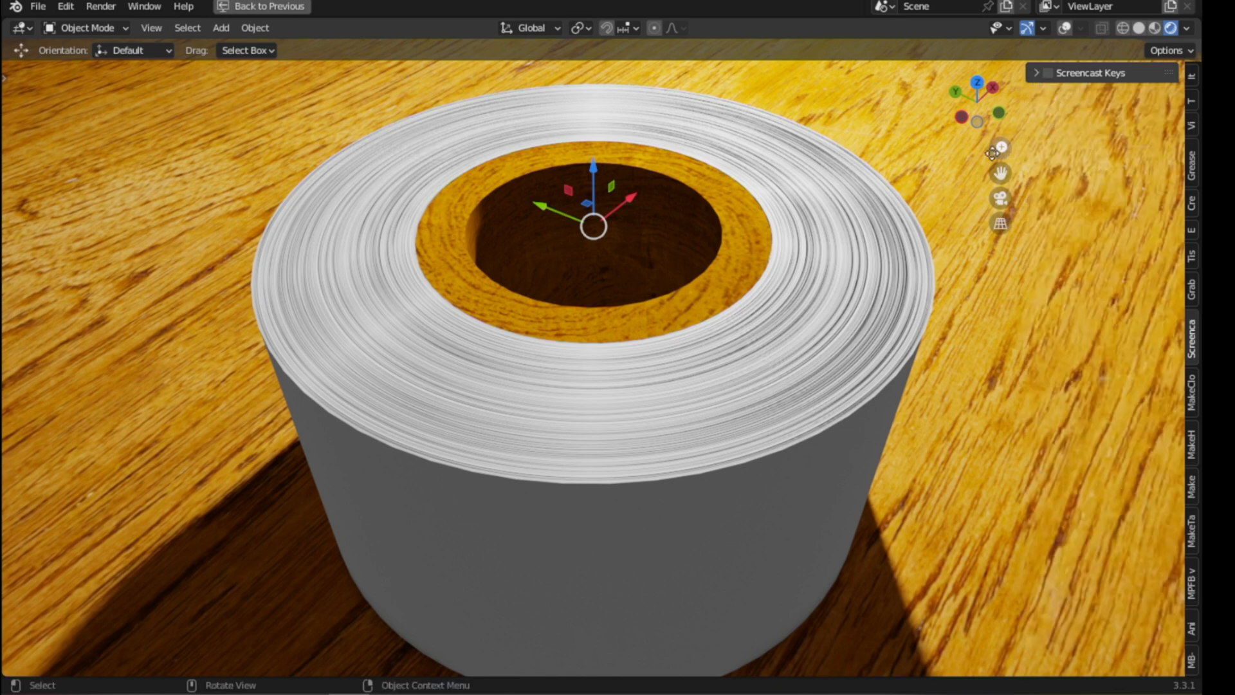
key("n")
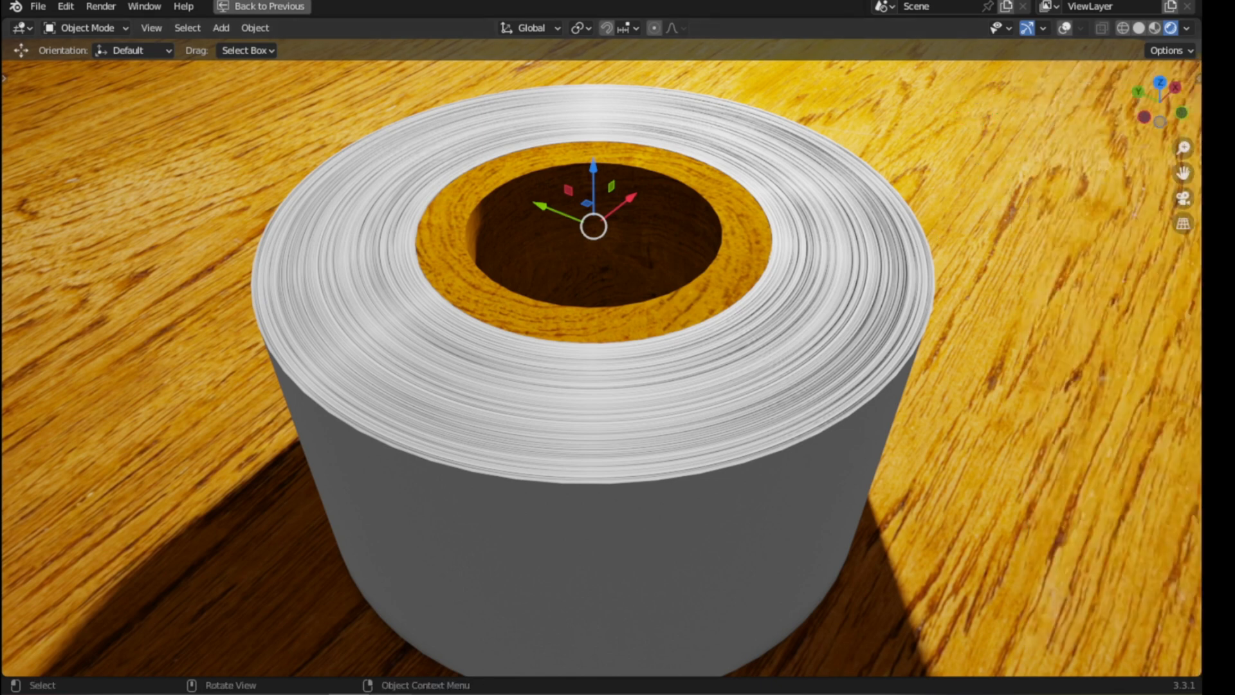